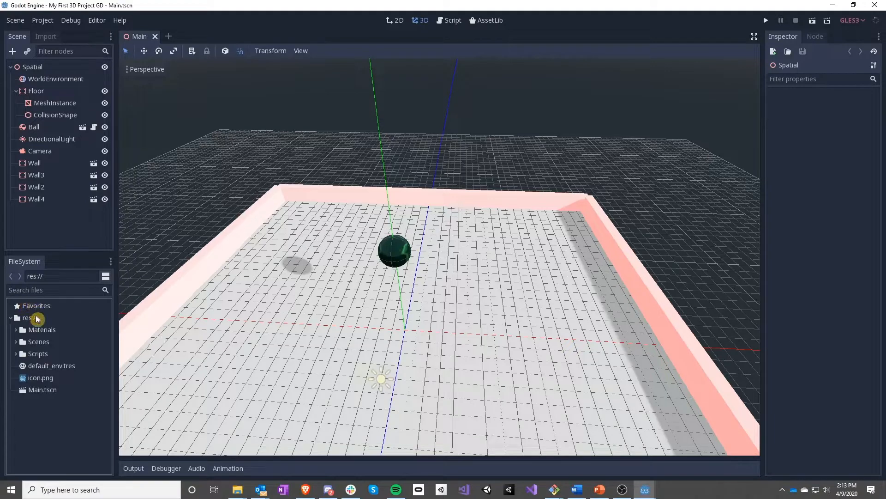
# Create a folder named Sprites in the project's res:// root and select it.
pyautogui.rightClick(31, 317)
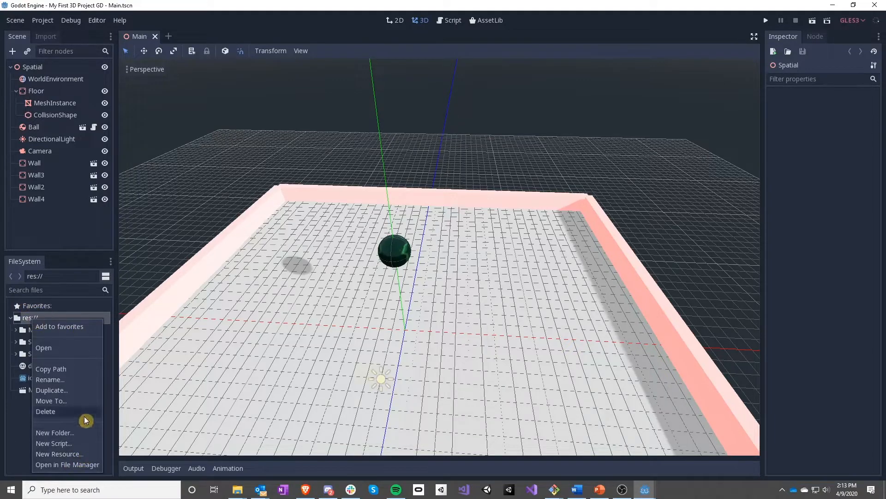
pyautogui.click(69, 433)
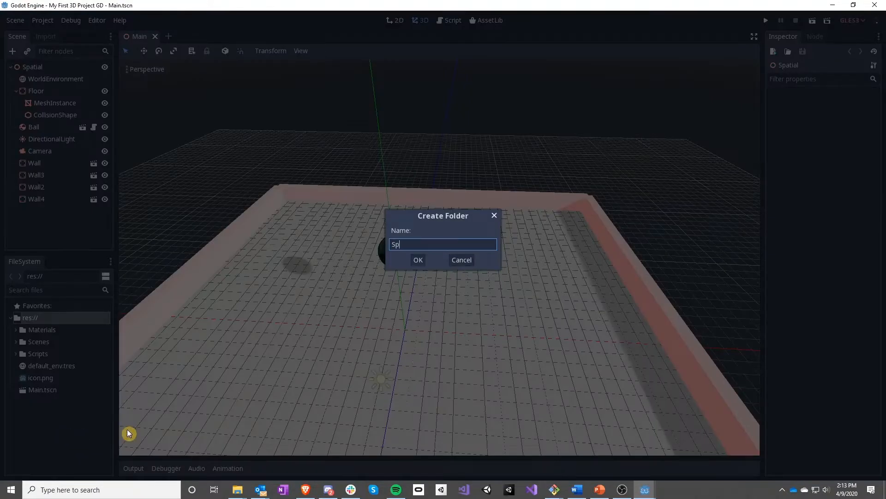
pyautogui.press('Return')
pyautogui.click(58, 365)
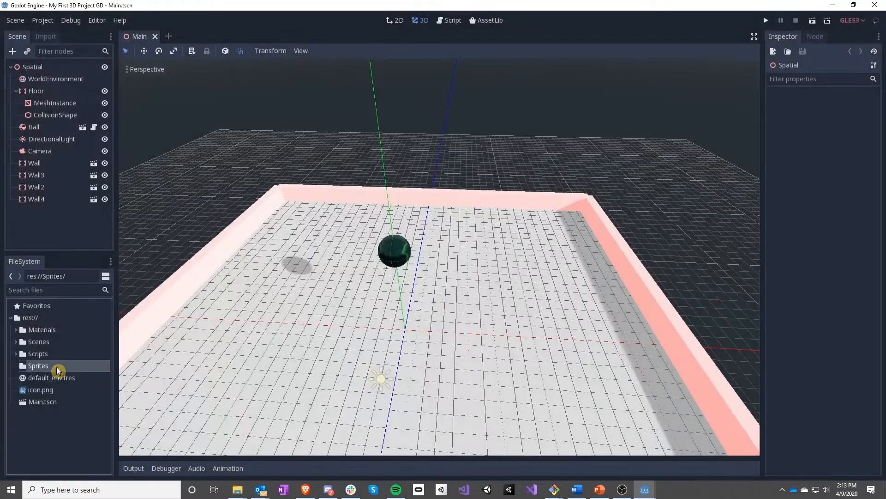
# Show the Sprites folder in the file manager and add Smile.png, Smile_Invert.png, Smile_Transparent.png and Smile_Transparent_Invert.png to it.
pyautogui.rightClick(42, 368)
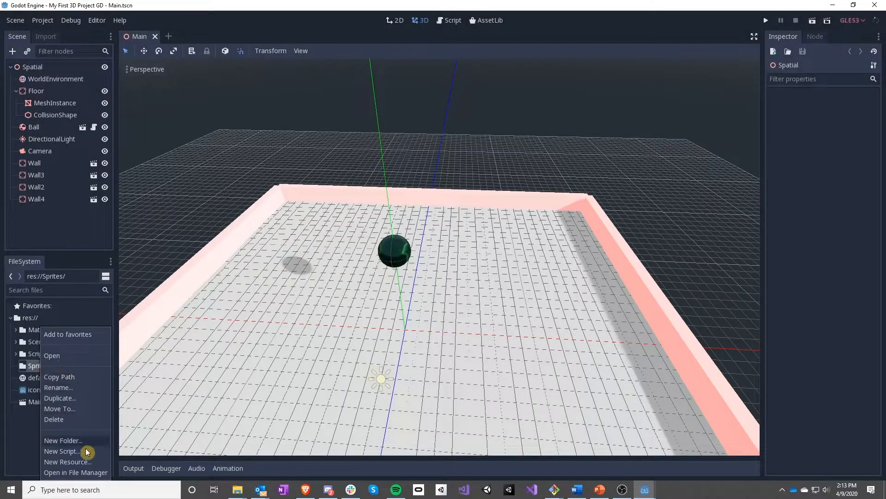
pyautogui.click(85, 472)
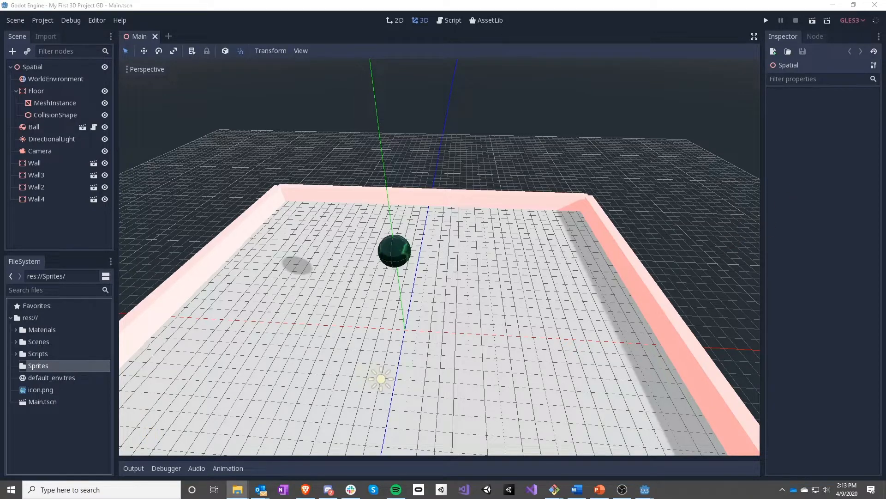
pyautogui.moveTo(868, 15); pyautogui.dragTo(500, 70)
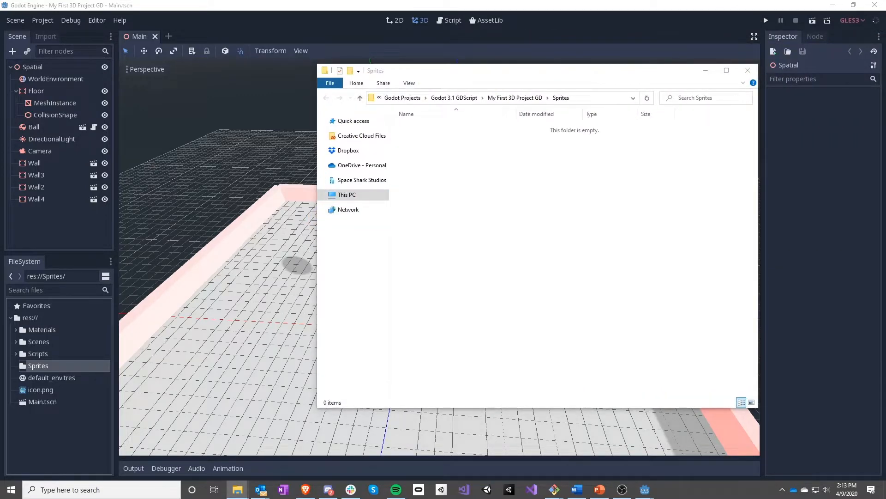
pyautogui.moveTo(508, 176); pyautogui.dragTo(459, 219)
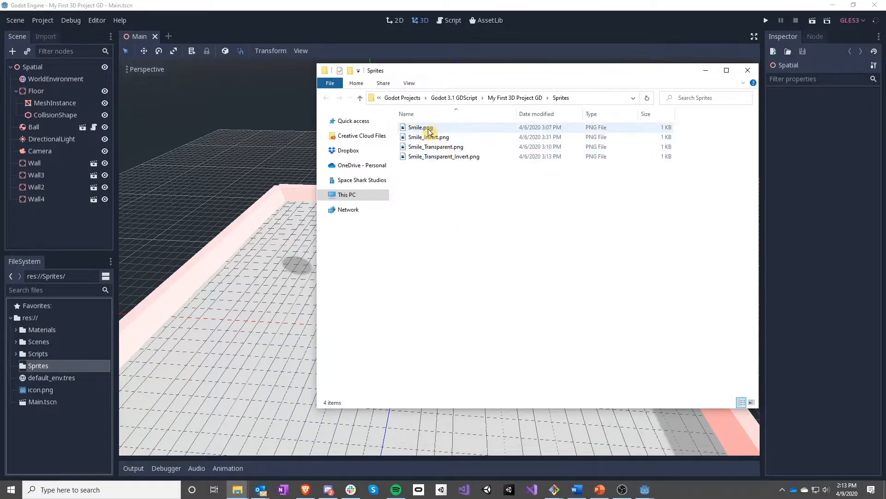
# View the smile images one after another in the photo viewer, starting with Smile.png, and close it.
pyautogui.doubleClick(428, 129)
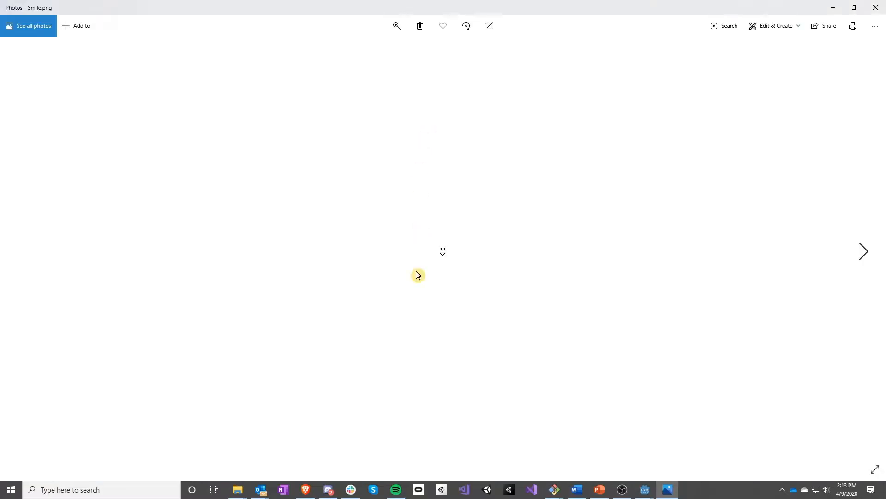
pyautogui.press('Right')
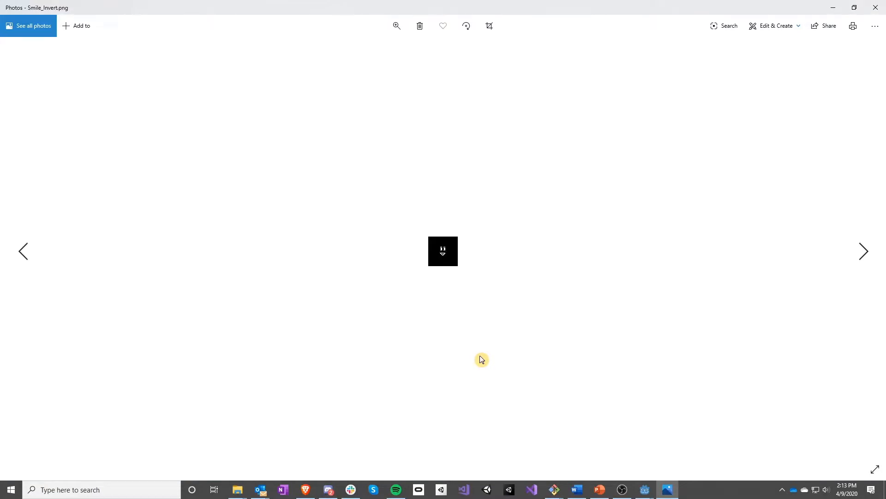
pyautogui.press('Right')
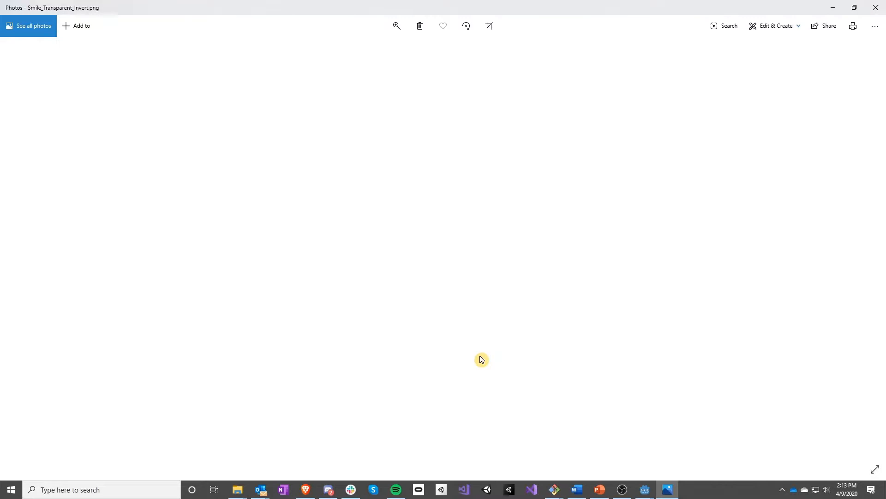
pyautogui.click(874, 8)
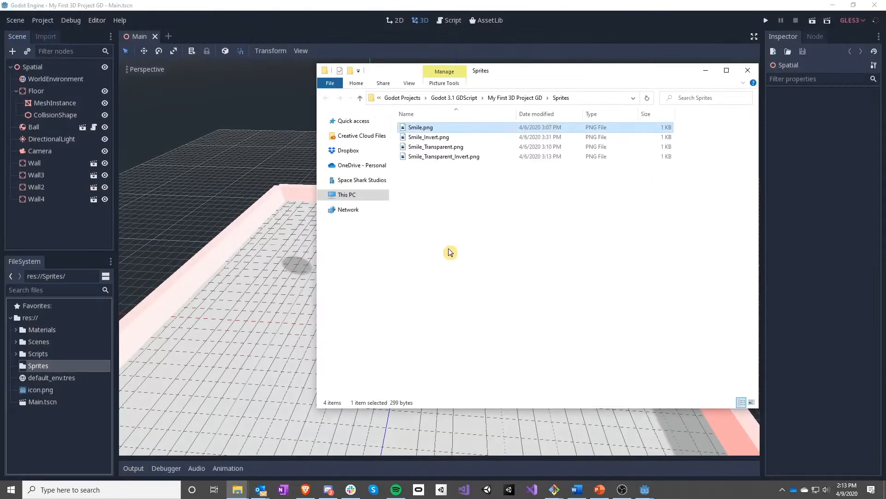
pyautogui.click(459, 224)
# Switch back to Godot and reimport Smile.png with the 2D Pixel texture preset.
pyautogui.click(54, 421)
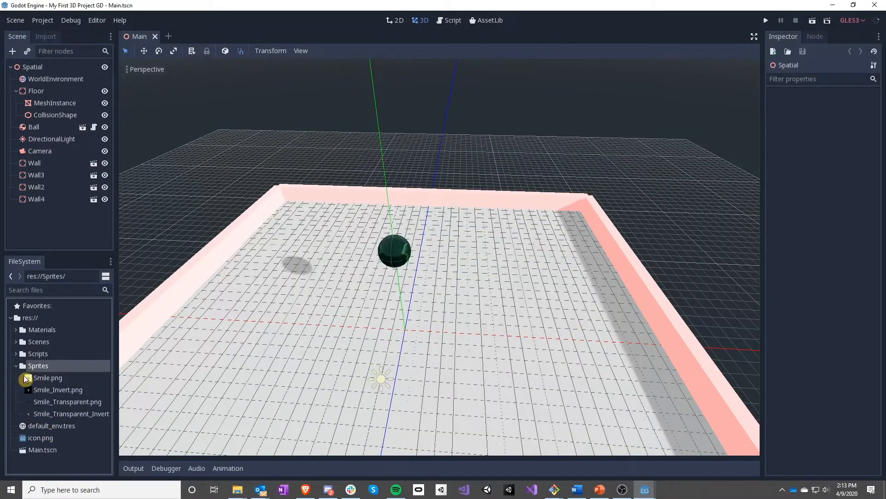
pyautogui.click(52, 378)
pyautogui.click(46, 36)
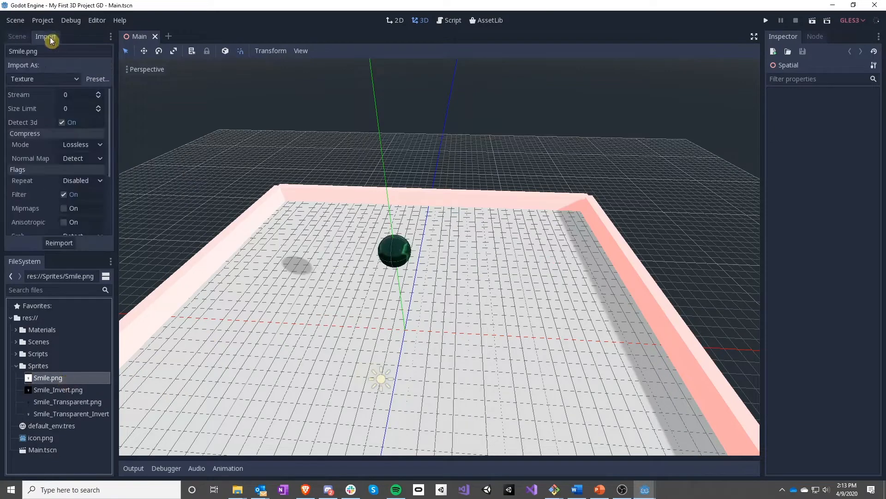
pyautogui.click(92, 79)
pyautogui.click(106, 89)
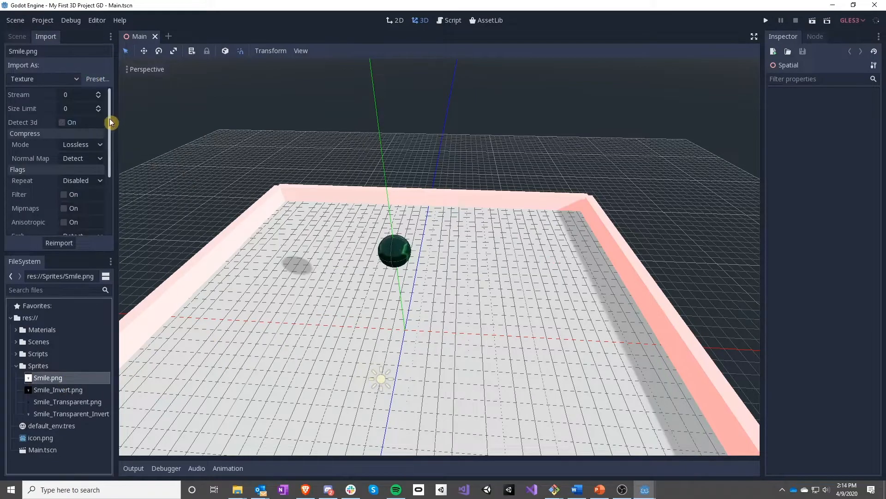
pyautogui.click(59, 243)
# Reimport Smile_Invert.png with the 2D Pixel texture preset.
pyautogui.click(58, 389)
pyautogui.click(92, 80)
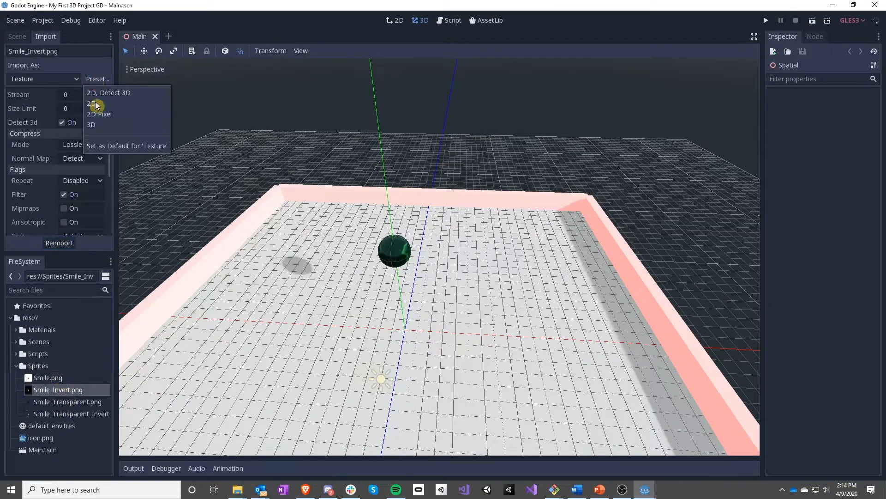
pyautogui.click(111, 113)
pyautogui.click(60, 243)
# Reimport Smile_Transparent.png with the 2D Pixel texture preset.
pyautogui.click(68, 400)
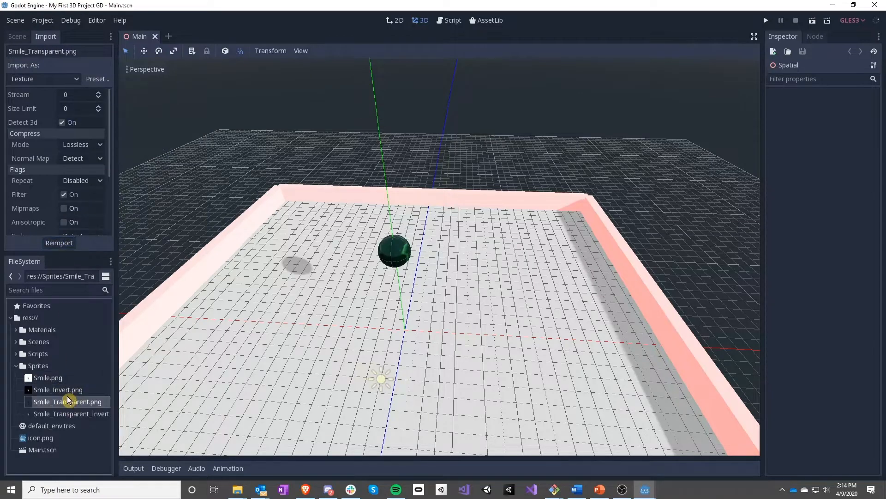
pyautogui.click(97, 79)
pyautogui.click(112, 114)
pyautogui.click(62, 243)
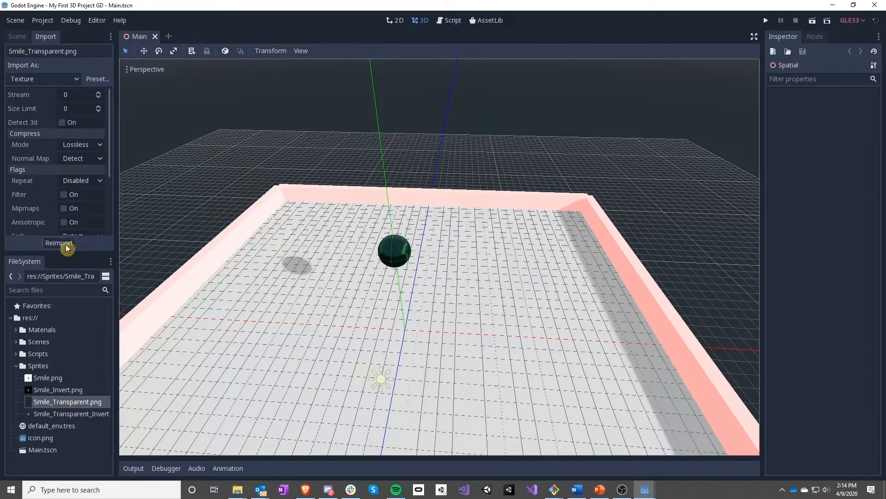
# Reimport Smile_Transparent_Invert.png with the 2D Pixel texture preset.
pyautogui.click(65, 413)
pyautogui.click(97, 80)
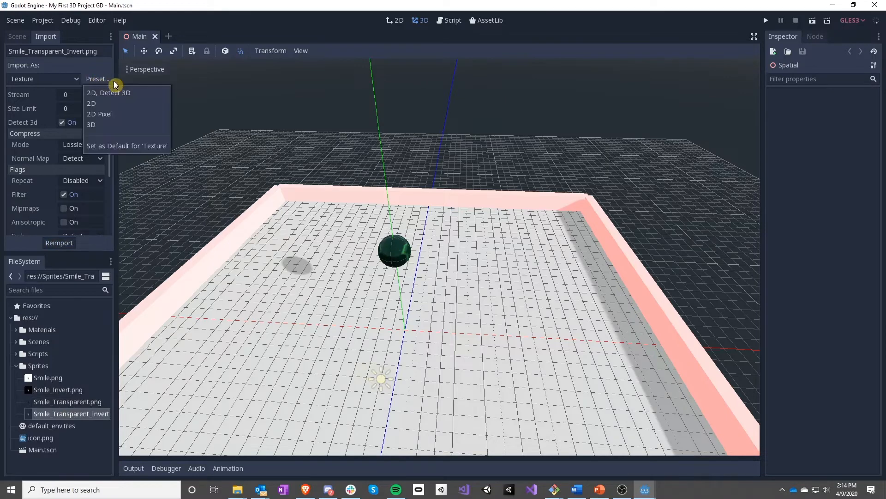
pyautogui.click(110, 113)
pyautogui.click(68, 244)
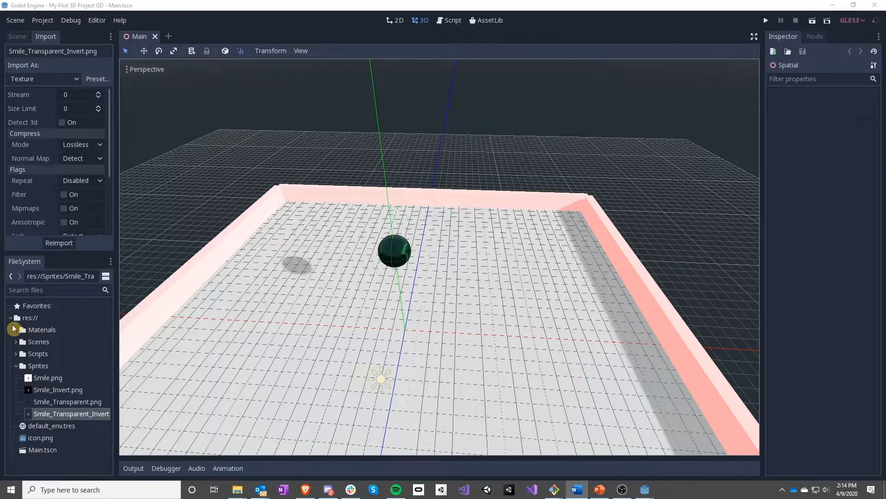
# Open Ball_mat.tres from the Materials folder and reset its albedo color and texture to the defaults.
pyautogui.click(13, 328)
pyautogui.click(51, 341)
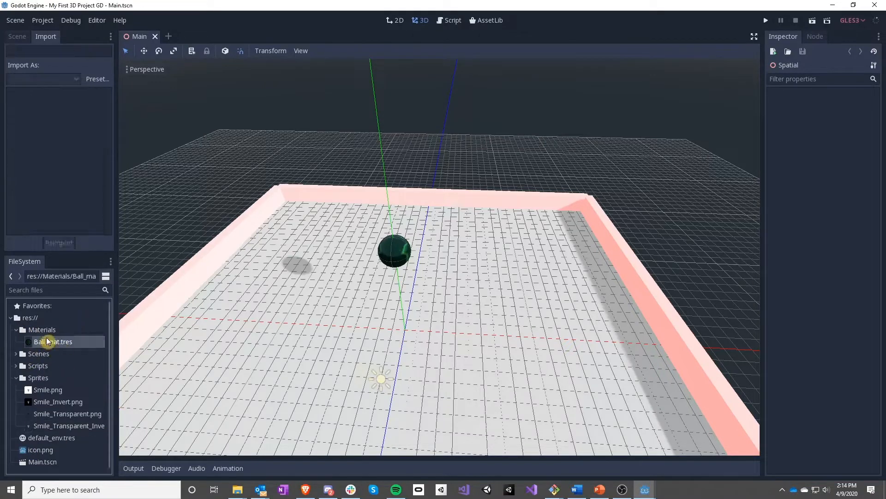
pyautogui.doubleClick(48, 342)
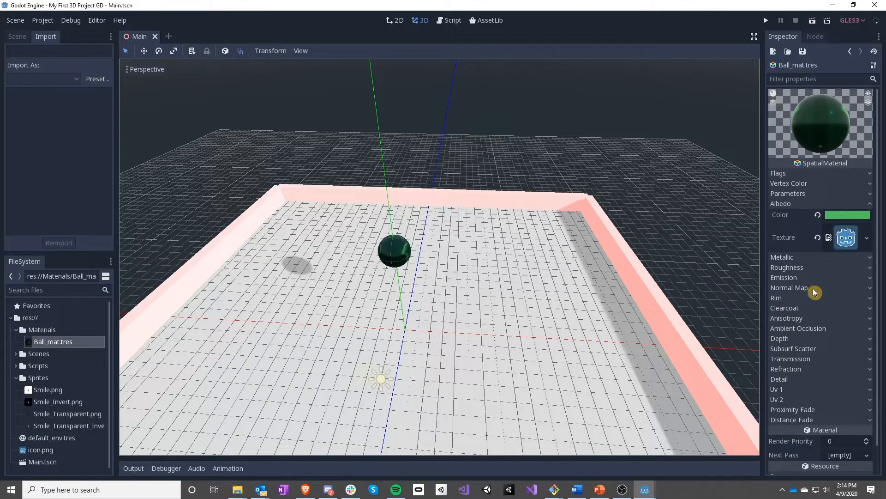
pyautogui.click(817, 215)
pyautogui.click(817, 237)
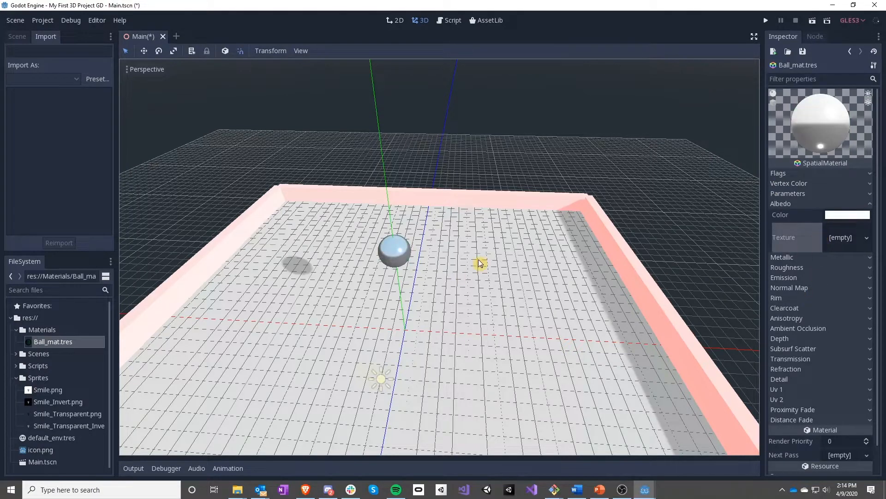
# Set the ball material's albedo color to light red e83c3c and assign Smile.png as its albedo texture.
pyautogui.click(794, 204)
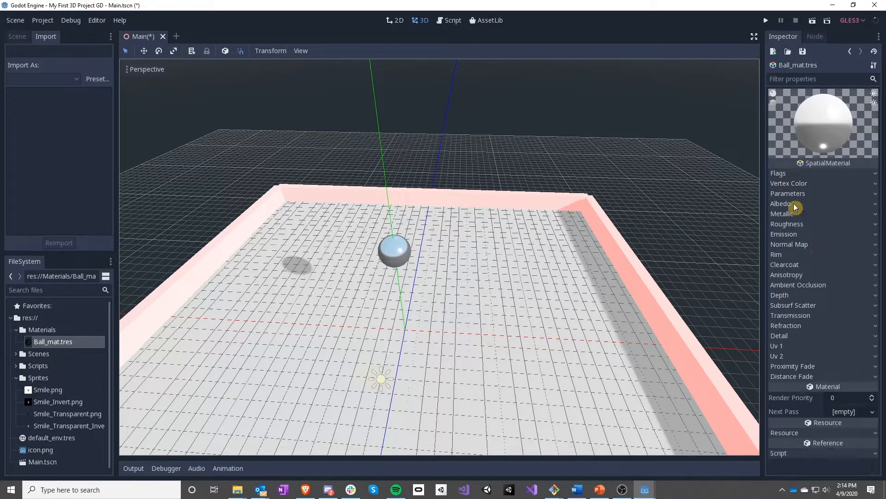
pyautogui.click(790, 205)
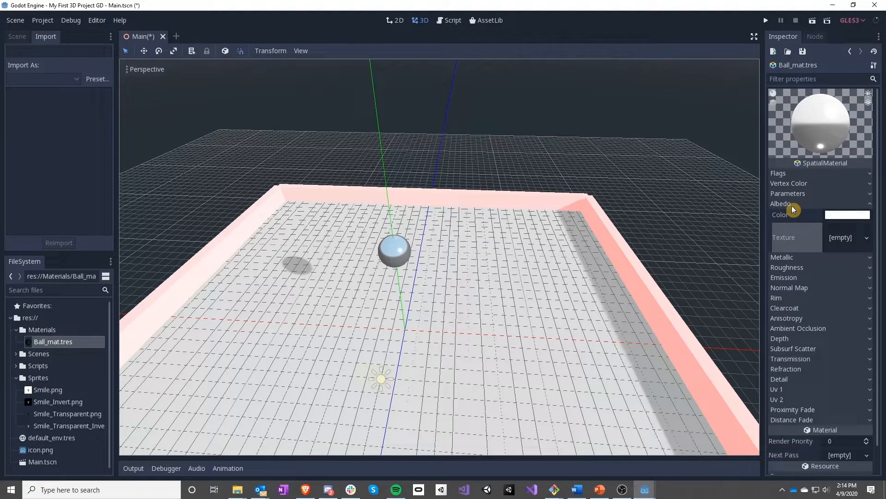
pyautogui.click(837, 218)
pyautogui.moveTo(749, 83); pyautogui.dragTo(778, 41)
pyautogui.click(656, 28)
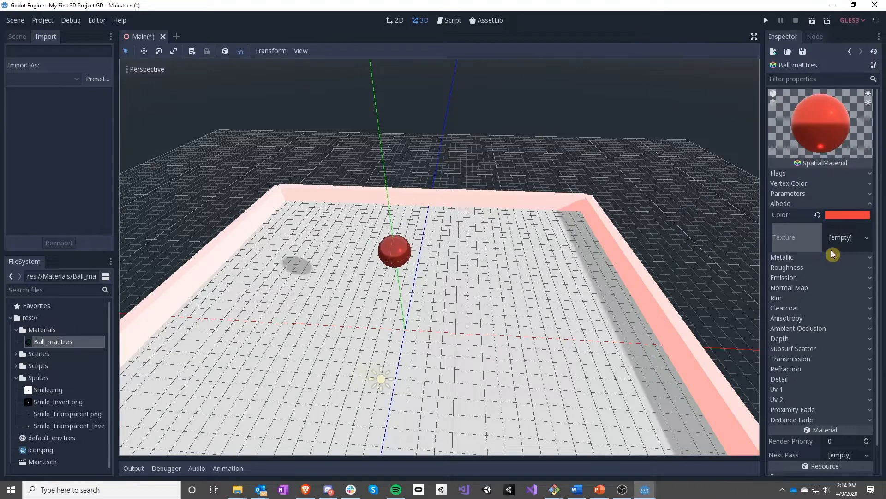
pyautogui.moveTo(43, 389); pyautogui.dragTo(839, 238)
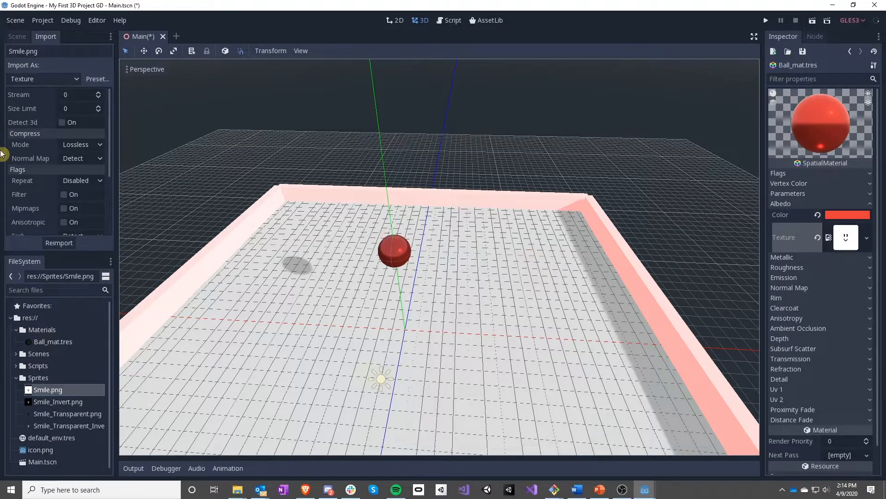
# Select the Ball node in the scene and rotate it so the smiley face points toward the viewer.
pyautogui.click(15, 37)
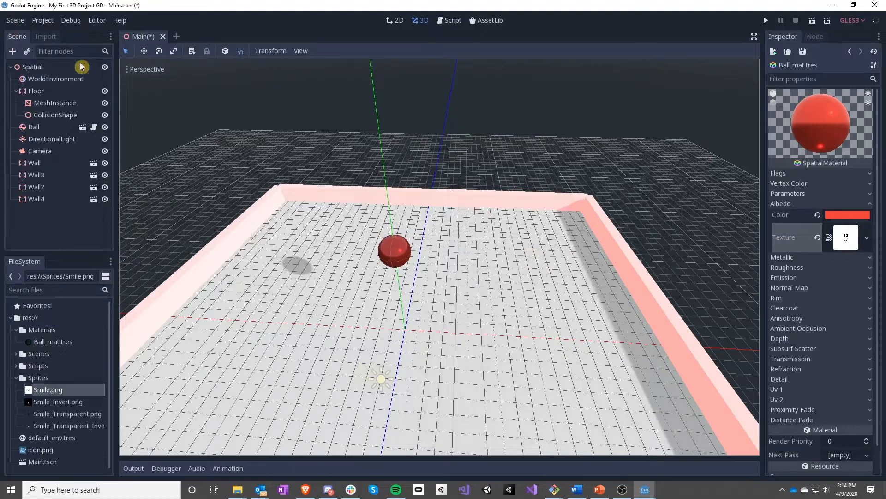
pyautogui.doubleClick(37, 129)
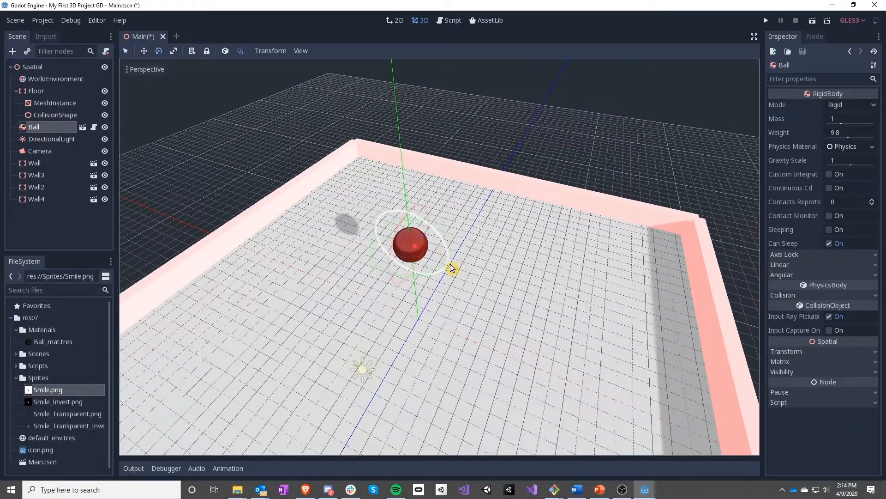
pyautogui.moveTo(430, 275); pyautogui.dragTo(303, 92)
pyautogui.moveTo(303, 92); pyautogui.dragTo(453, 246, button='right')
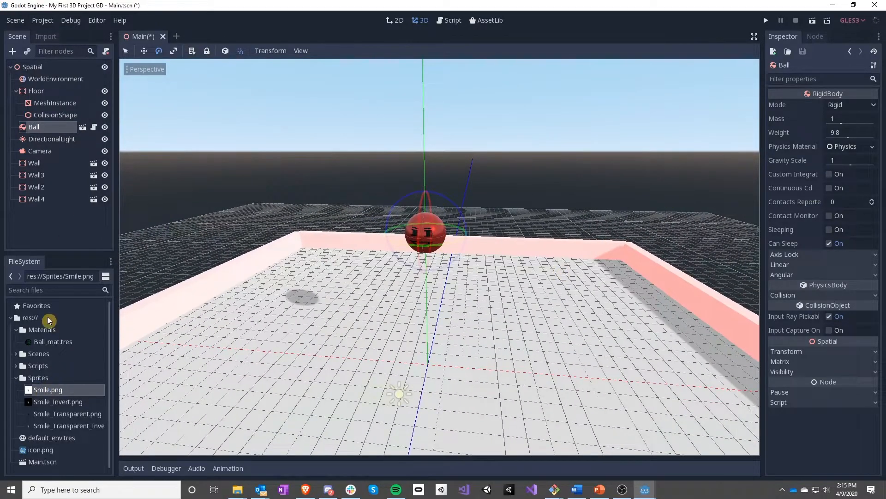
# Open the Ball_mat.tres material again and check its preview sphere with a preview light switched off and on.
pyautogui.doubleClick(54, 343)
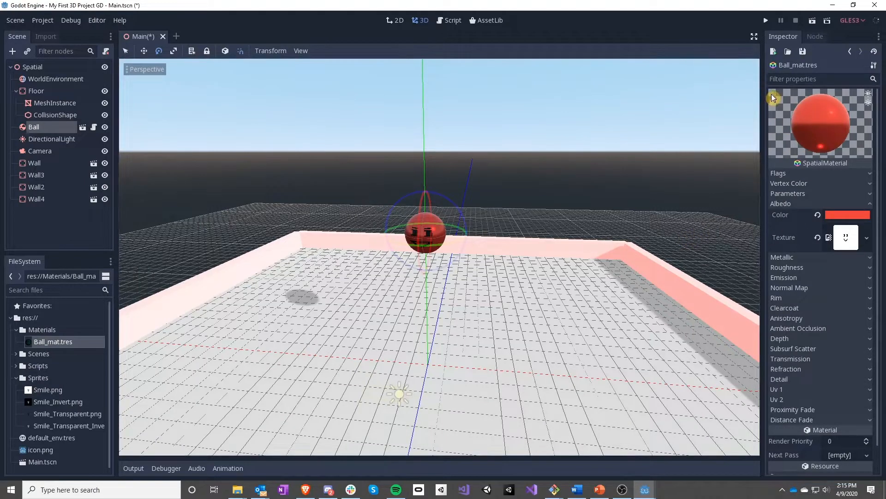
pyautogui.click(868, 104)
pyautogui.click(868, 102)
pyautogui.click(868, 103)
pyautogui.click(868, 102)
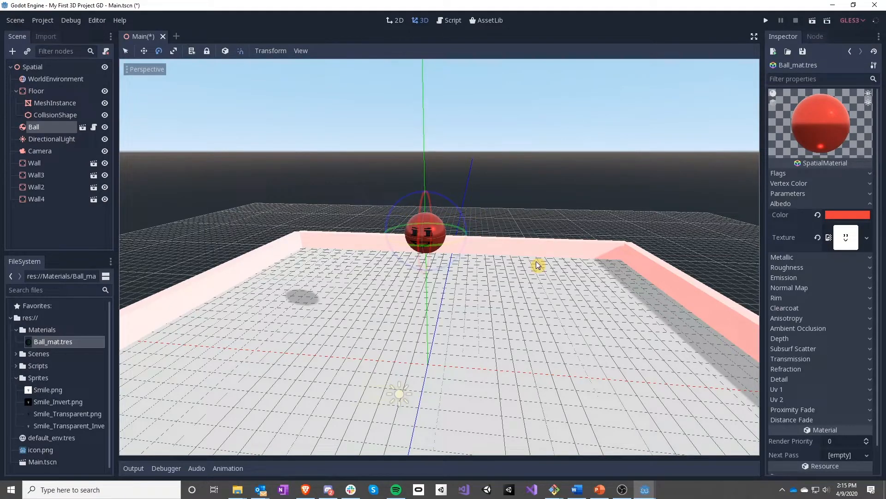
# Set the ball material's albedo color to pure red ff0000.
pyautogui.moveTo(560, 256); pyautogui.dragTo(550, 274, button='middle')
pyautogui.press('w')
pyautogui.moveTo(549, 275); pyautogui.dragTo(475, 245, button='right')
pyautogui.press('s')
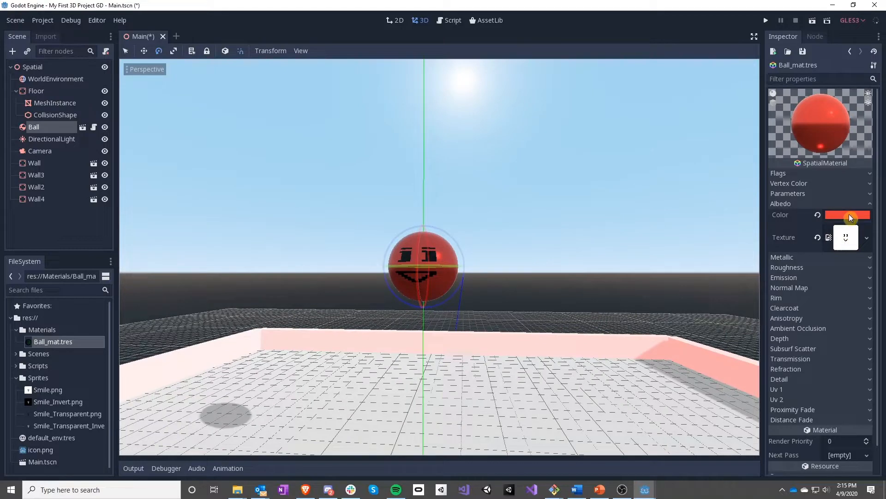
pyautogui.click(847, 215)
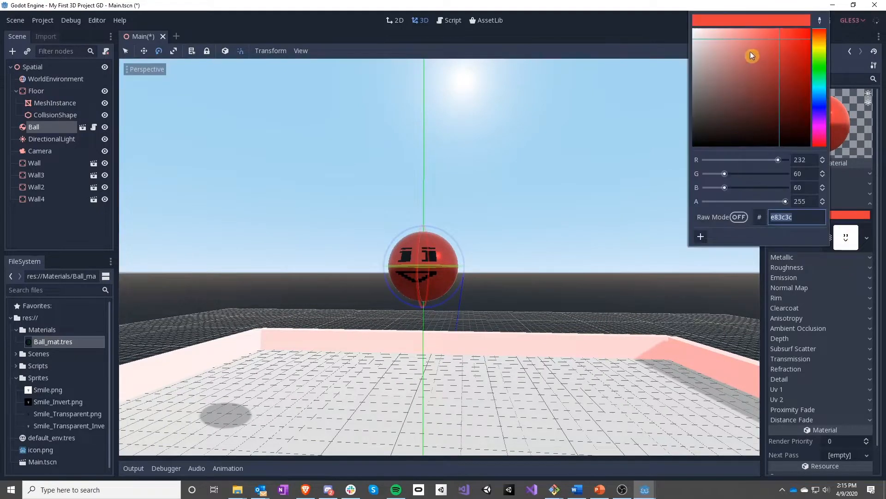
pyautogui.moveTo(750, 51); pyautogui.dragTo(705, 17)
pyautogui.click(770, 200)
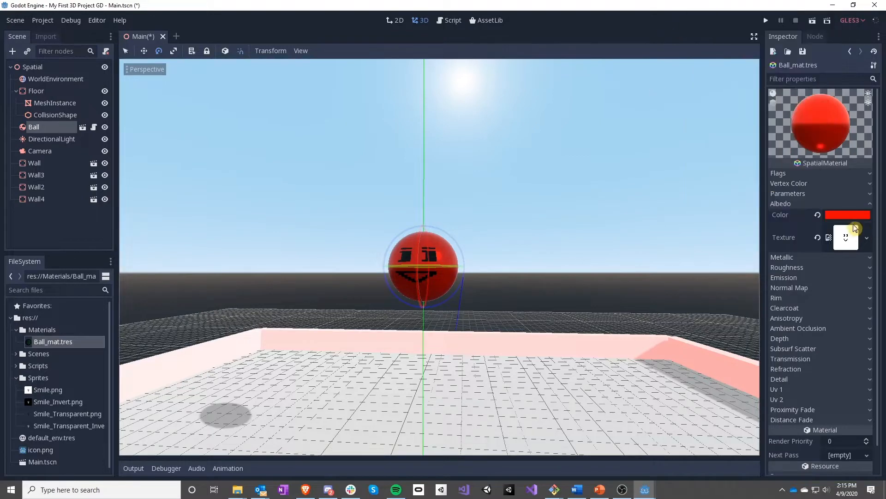
# Set the ball material's albedo color to blue 007cff.
pyautogui.click(849, 215)
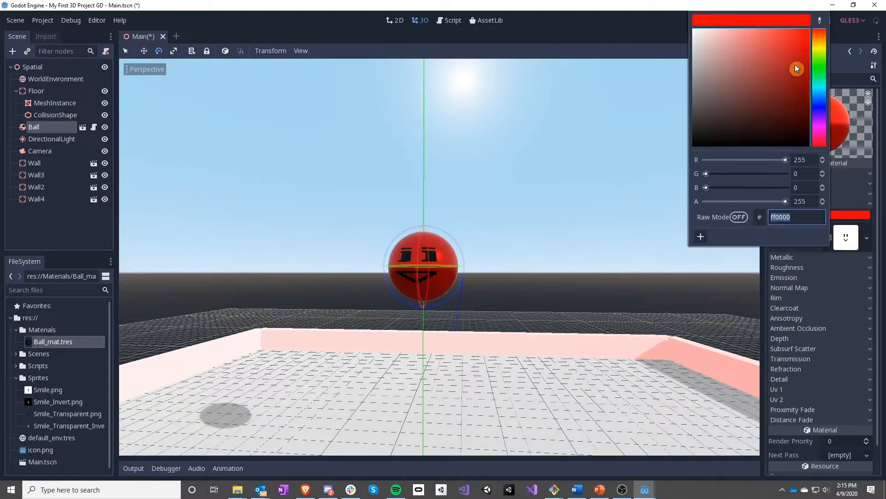
pyautogui.moveTo(819, 60); pyautogui.dragTo(822, 101)
pyautogui.click(673, 24)
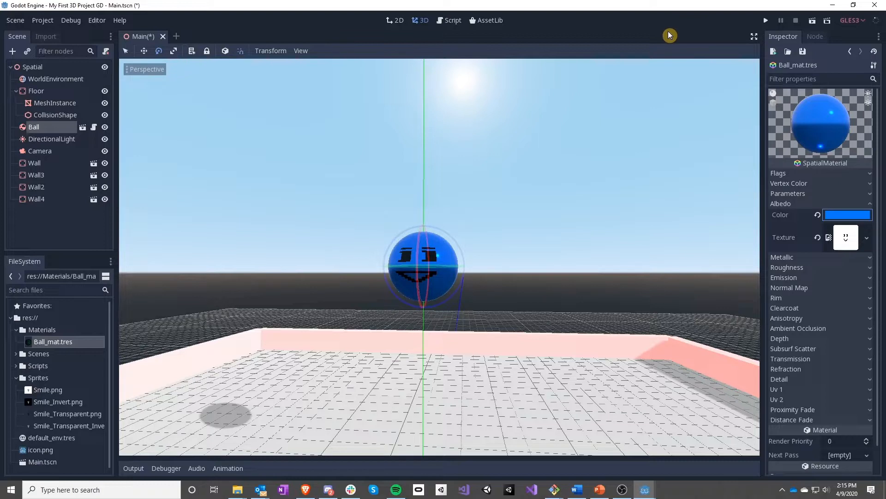
# Reset the ball material's metallic and roughness to their defaults of 0 and 1.
pyautogui.click(809, 259)
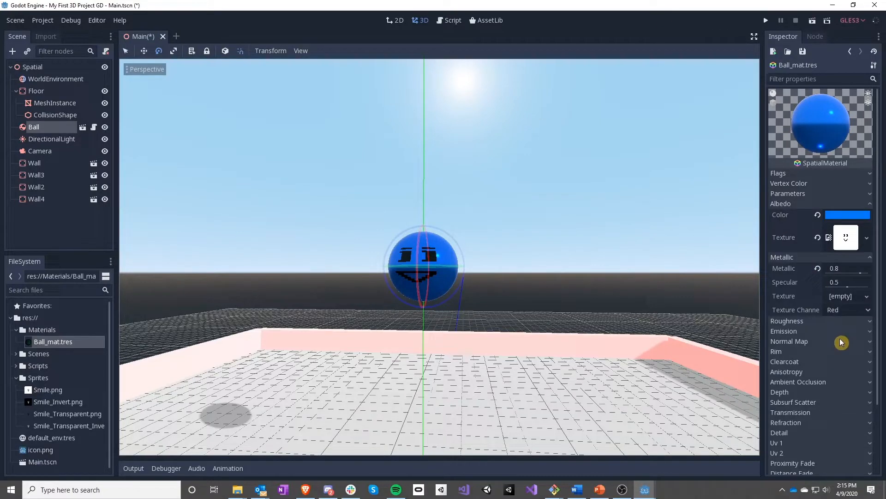
pyautogui.click(818, 267)
pyautogui.click(787, 321)
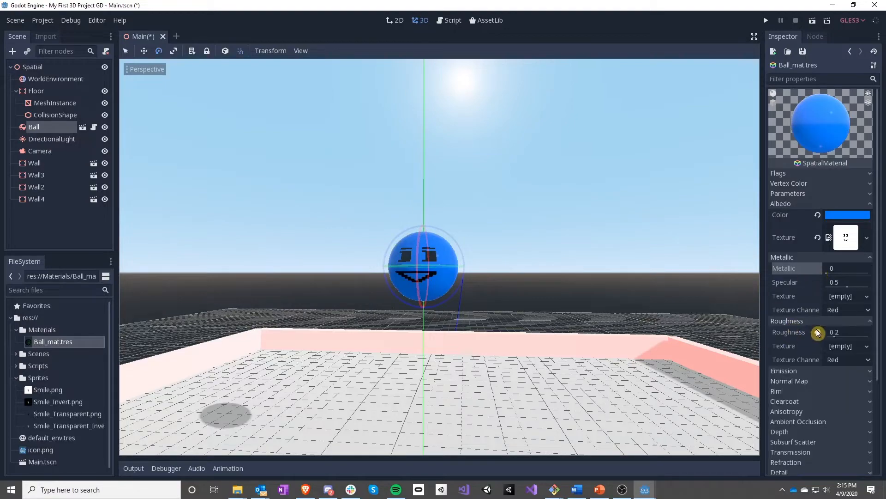
pyautogui.click(817, 332)
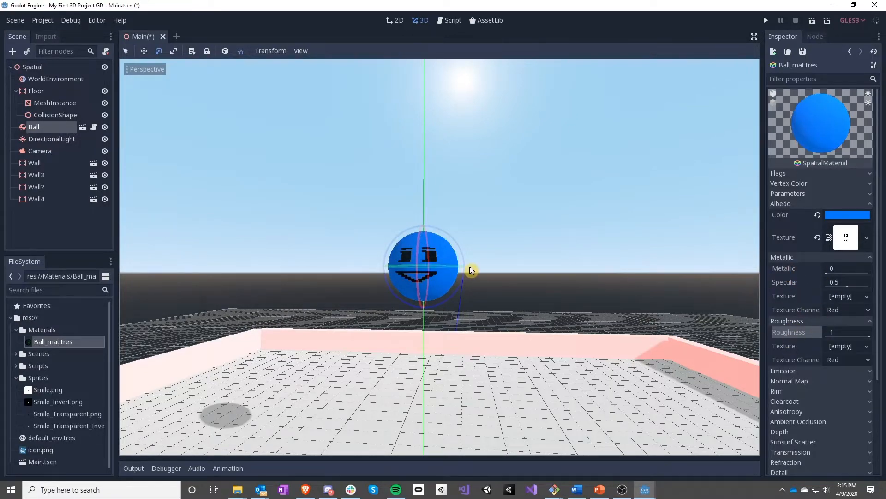
# Set the ball material's metallic to 1 and its roughness to 0.
pyautogui.moveTo(470, 266); pyautogui.dragTo(443, 245, button='right')
pyautogui.press('w')
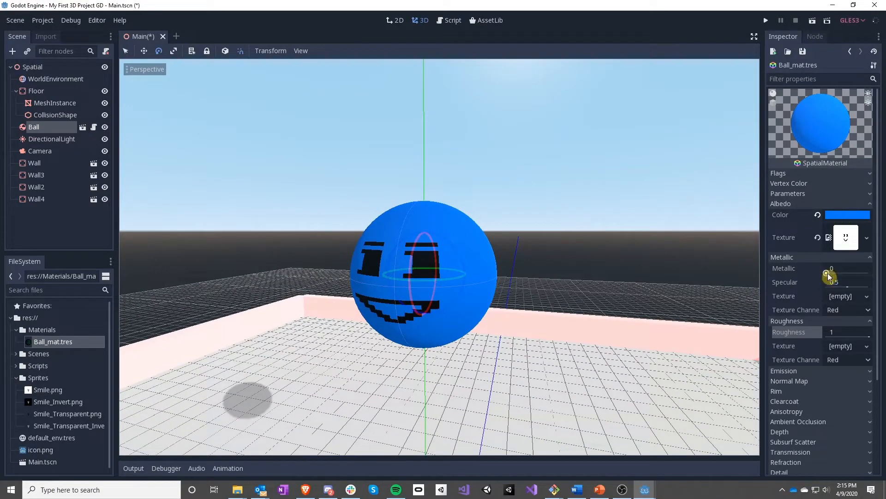
pyautogui.moveTo(828, 276); pyautogui.dragTo(870, 273)
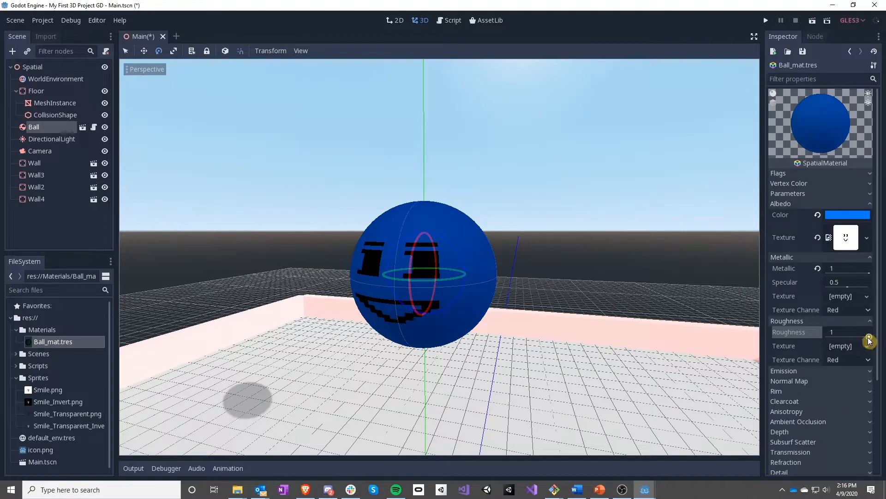
pyautogui.moveTo(871, 338); pyautogui.dragTo(742, 339)
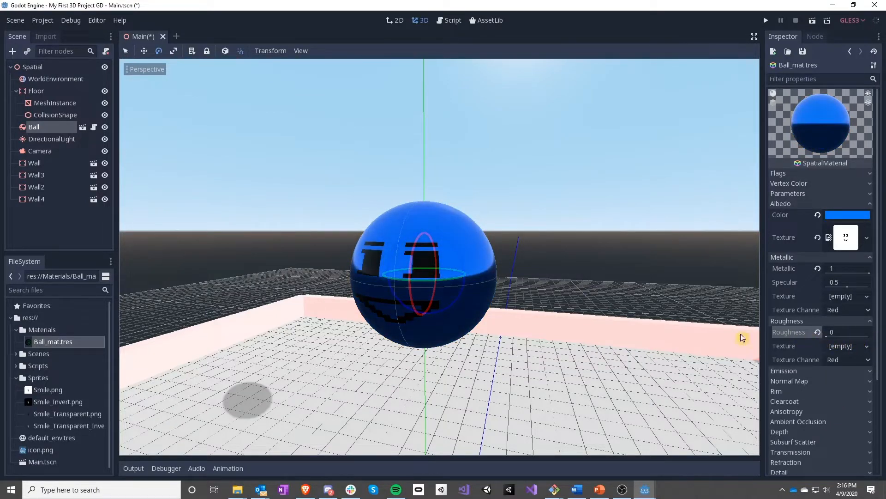
# Try different shades of blue for the ball material's albedo color.
pyautogui.moveTo(439, 256); pyautogui.dragTo(521, 245, button='right')
pyautogui.moveTo(438, 406); pyautogui.dragTo(369, 407, button='right')
pyautogui.press('d')
pyautogui.click(836, 214)
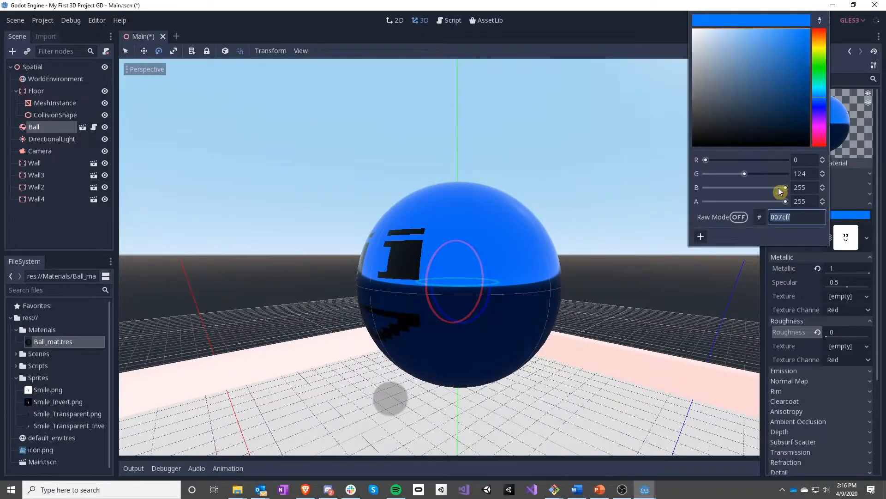
pyautogui.click(756, 42)
pyautogui.moveTo(755, 42); pyautogui.dragTo(617, 4)
pyautogui.click(507, 140)
# Examine the reflective ball's surface in the 3D view from several positions and angles.
pyautogui.press('d')
pyautogui.moveTo(506, 139); pyautogui.dragTo(466, 138, button='right')
pyautogui.press('a')
pyautogui.press('a')
pyautogui.press('s')
pyautogui.press('d')
pyautogui.press('d')
pyautogui.press('w')
pyautogui.press('a')
pyautogui.press('s')
pyautogui.press('w')
# Set the ball material's albedo color to a bright cyan blue.
pyautogui.click(851, 215)
pyautogui.moveTo(791, 68); pyautogui.dragTo(804, 27)
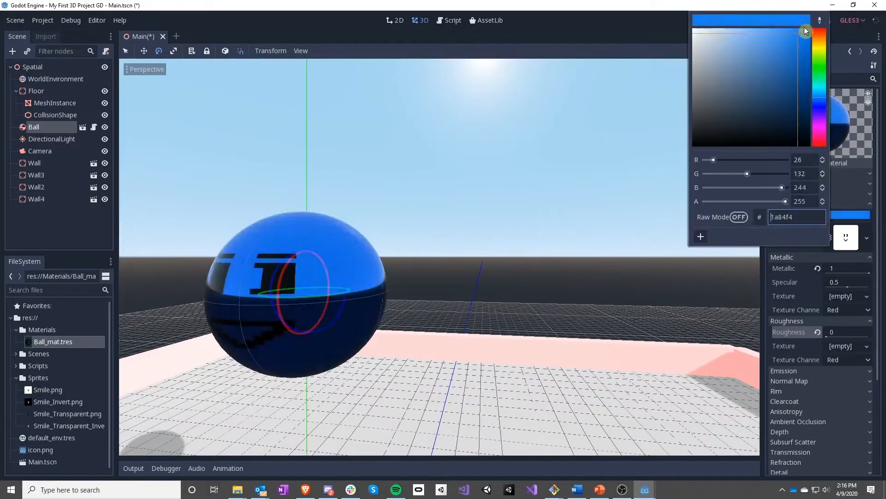
pyautogui.click(819, 70)
pyautogui.moveTo(818, 70); pyautogui.dragTo(819, 91)
# Lower the ball material's metallic to 0 and raise its roughness to 1.
pyautogui.moveTo(459, 269); pyautogui.dragTo(432, 280, button='right')
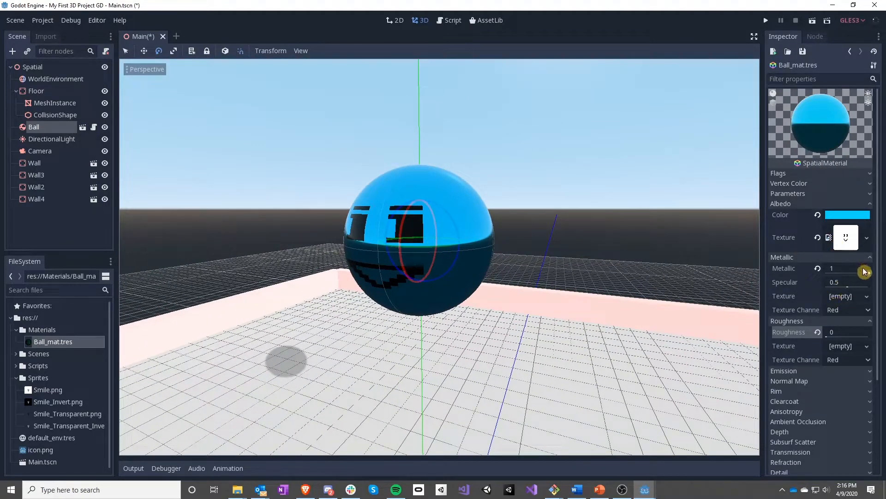
pyautogui.moveTo(870, 275); pyautogui.dragTo(811, 278)
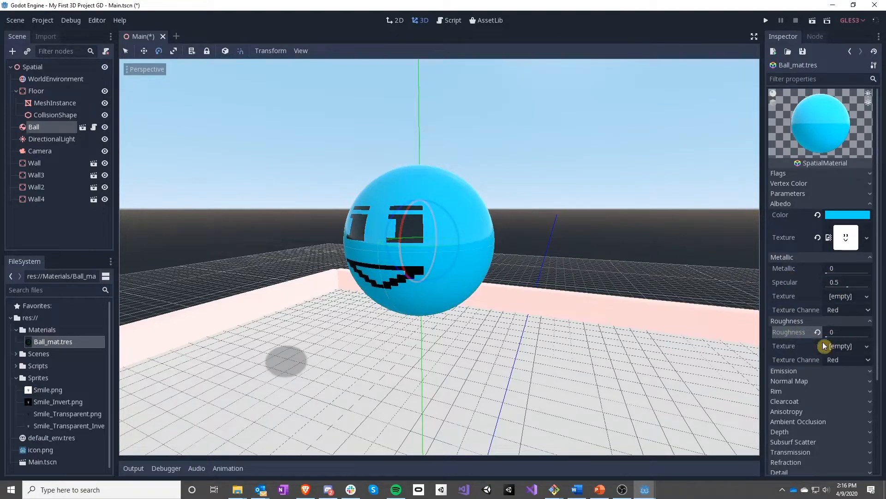
pyautogui.moveTo(558, 252); pyautogui.dragTo(463, 245, button='middle')
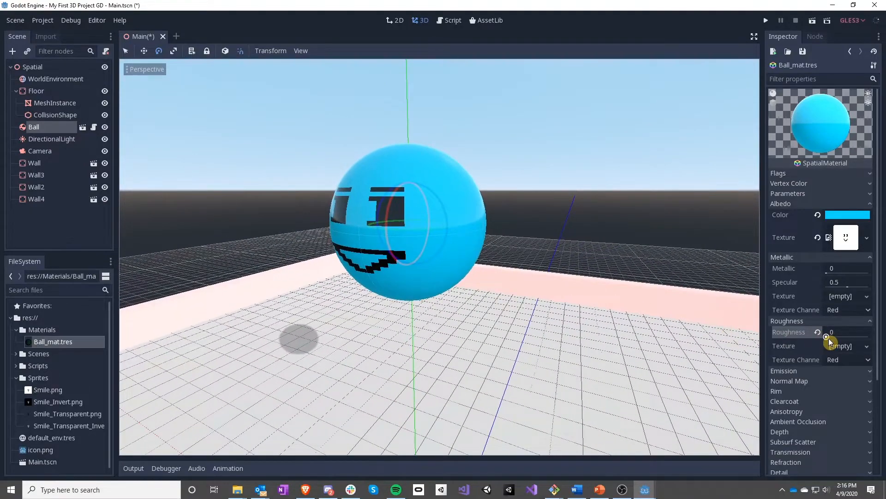
pyautogui.moveTo(829, 339); pyautogui.dragTo(884, 340)
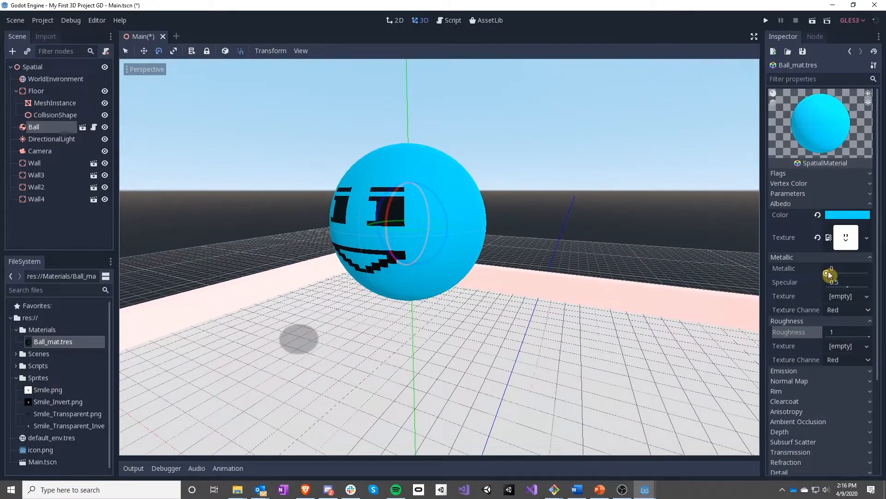
# Try the ball material's metallic at 1 and at about 0.32, comparing the look in the 3D view.
pyautogui.moveTo(831, 274); pyautogui.dragTo(883, 277)
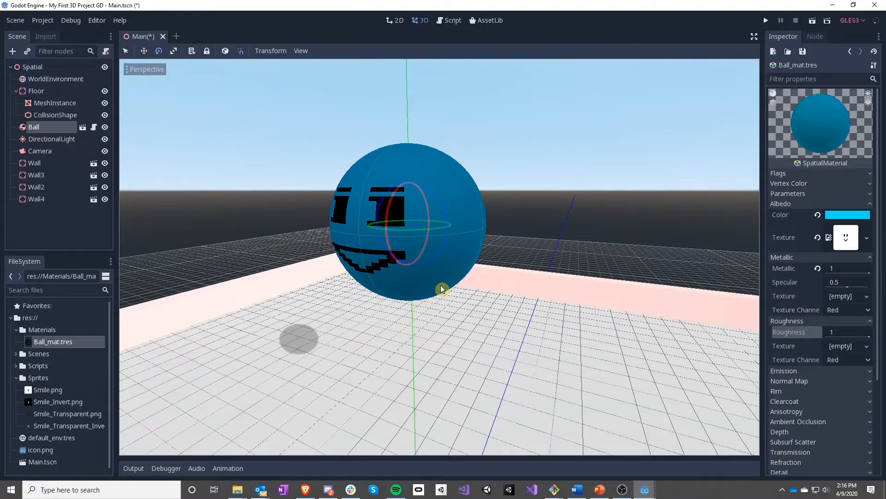
pyautogui.moveTo(442, 289); pyautogui.dragTo(617, 266, button='middle')
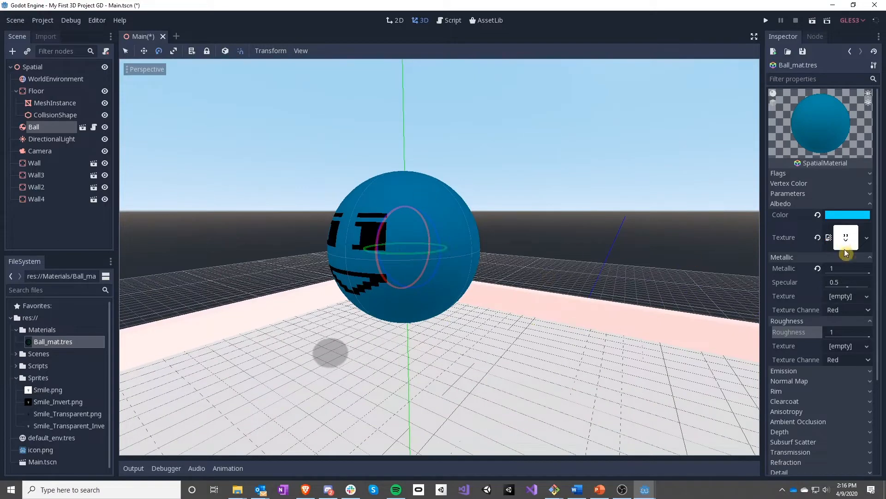
pyautogui.moveTo(868, 273); pyautogui.dragTo(841, 275)
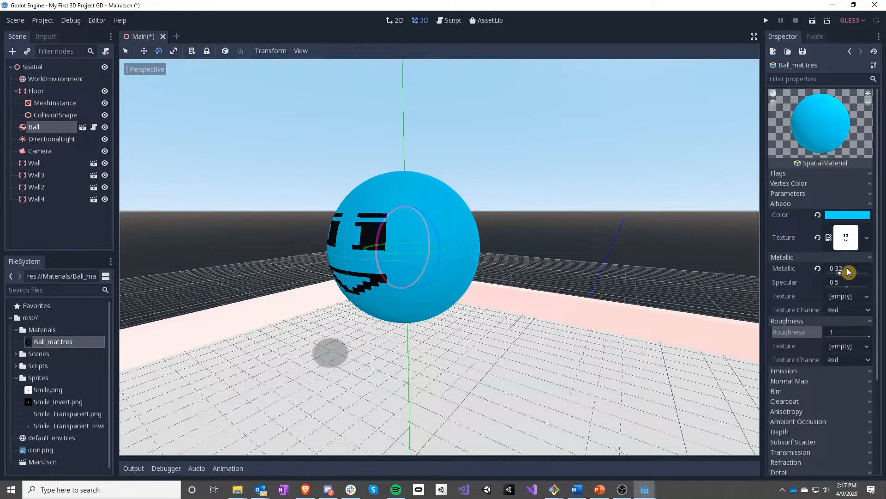
# Set the ball material's metallic to 0.6 and its roughness to 0.2.
pyautogui.click(846, 270)
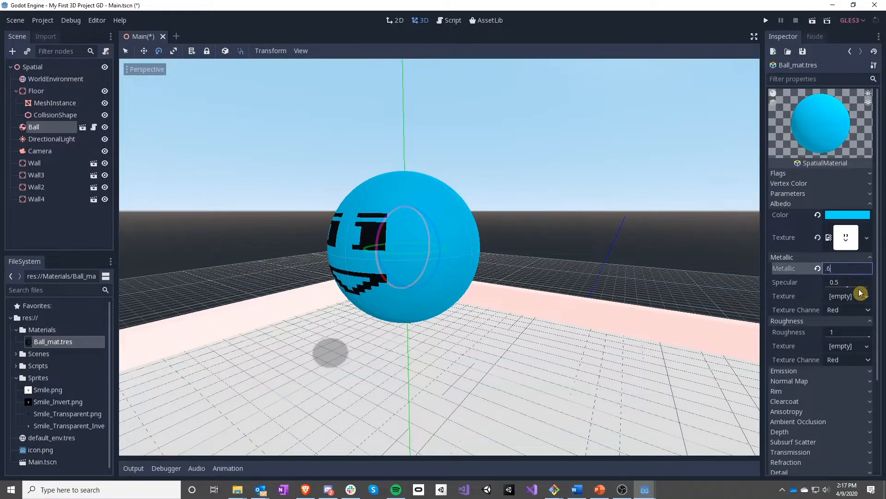
pyautogui.write('.6')
pyautogui.press('Return')
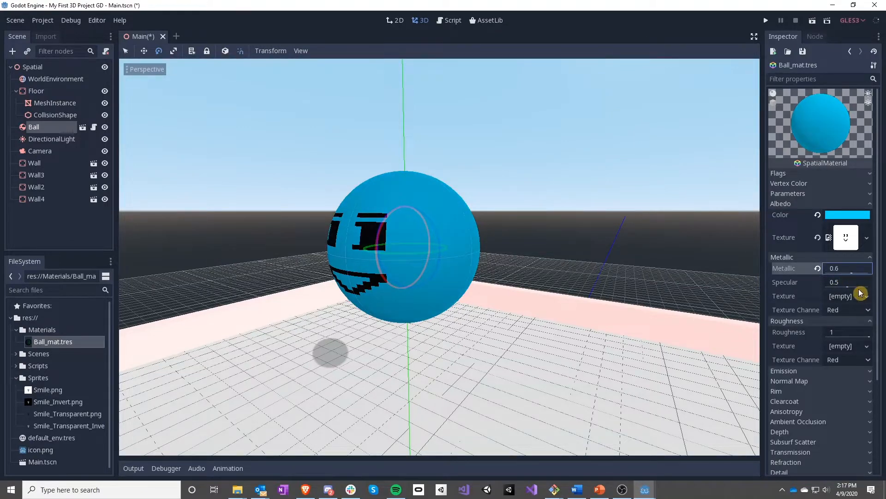
pyautogui.click(839, 333)
pyautogui.write('.2')
pyautogui.press('Return')
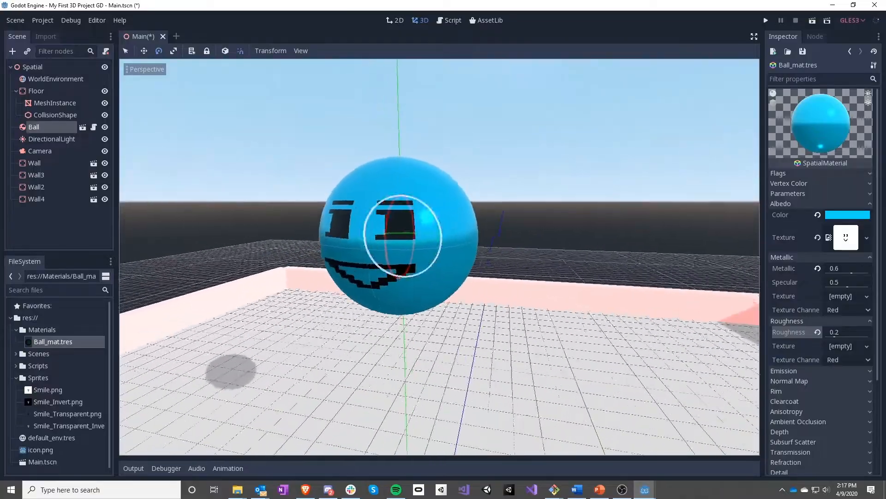
# Inspect the ball up close in the 3D view and hide the DirectionalLight node.
pyautogui.moveTo(443, 245); pyautogui.dragTo(444, 244, button='middle')
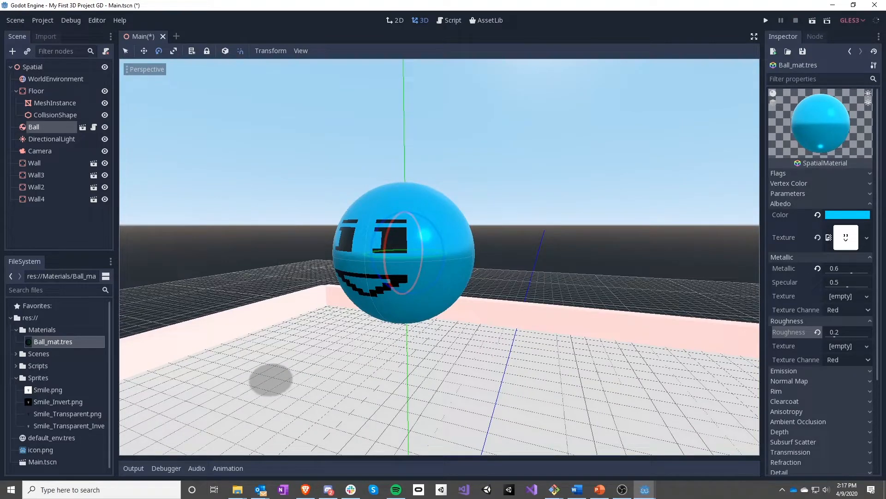
pyautogui.moveTo(439, 257); pyautogui.dragTo(436, 237, button='middle')
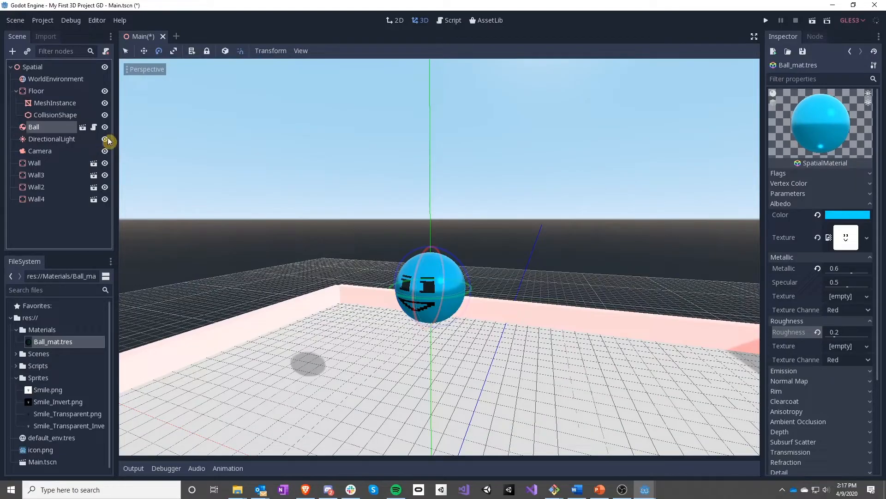
pyautogui.click(105, 139)
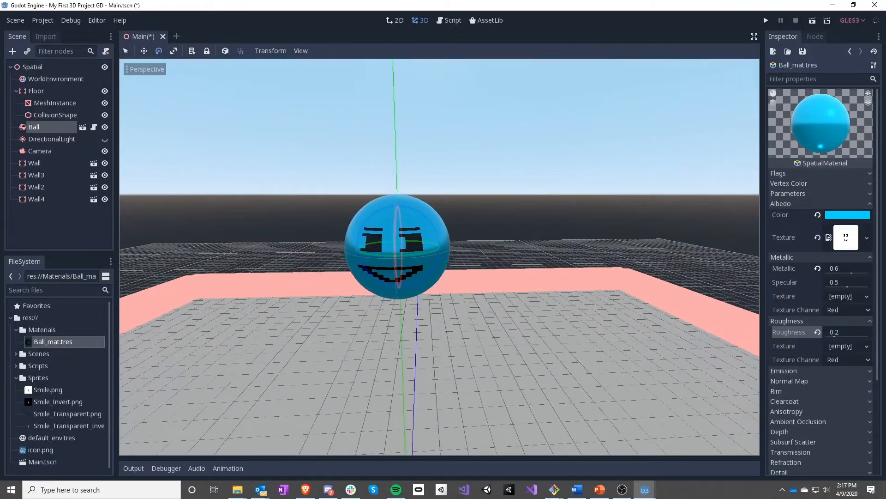
# Search the node list for "omni" and add an OmniLight node to the scene.
pyautogui.click(59, 238)
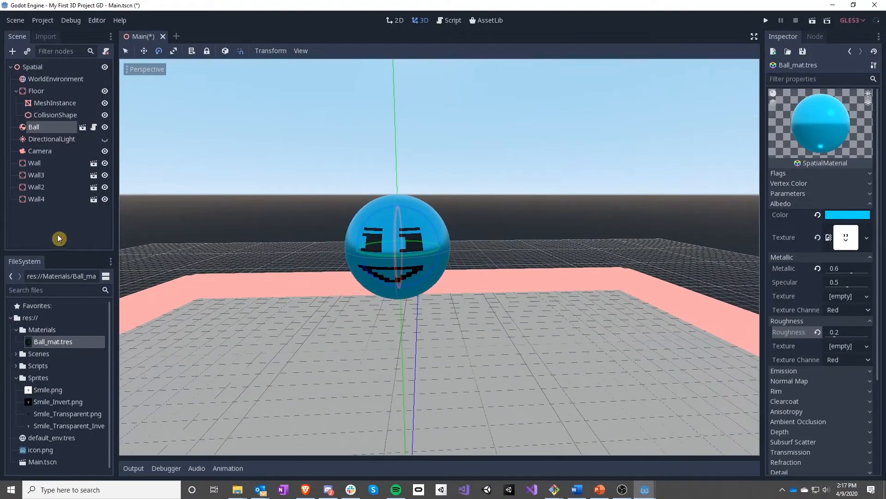
pyautogui.click(12, 51)
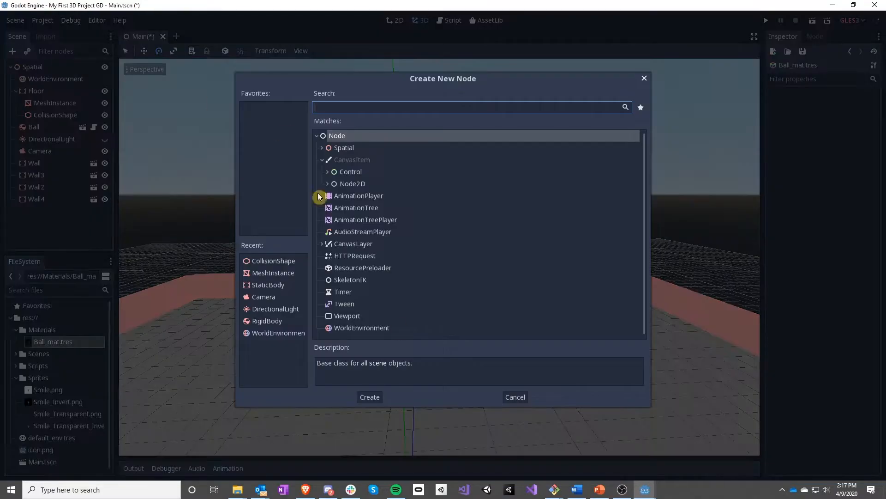
pyautogui.write('omni')
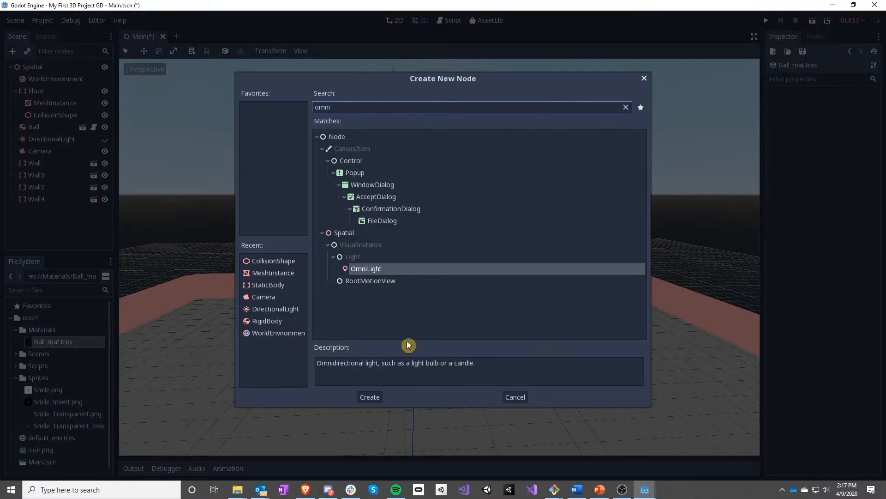
pyautogui.click(383, 272)
pyautogui.doubleClick(383, 273)
# Move the OmniLight up to y 8, out to one side of the ball and forward to z 2, and save the scene.
pyautogui.scroll(-3, 425, 255)
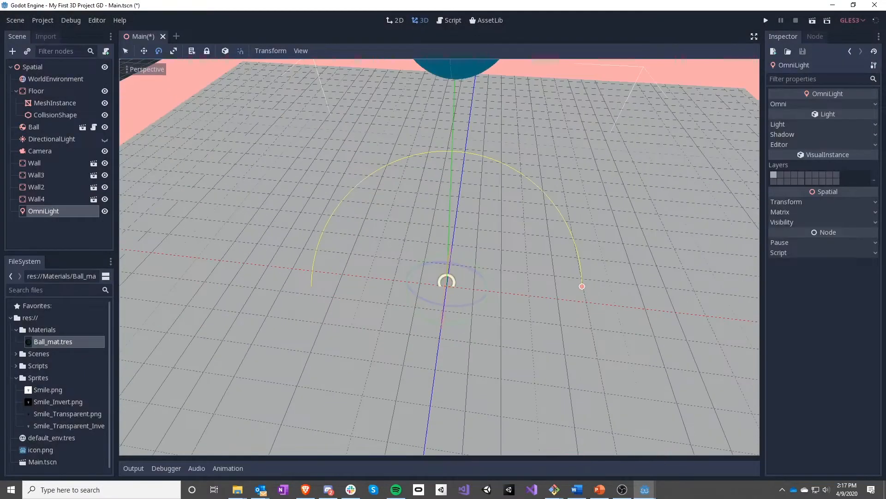
pyautogui.press('w')
pyautogui.moveTo(423, 303); pyautogui.dragTo(407, 135)
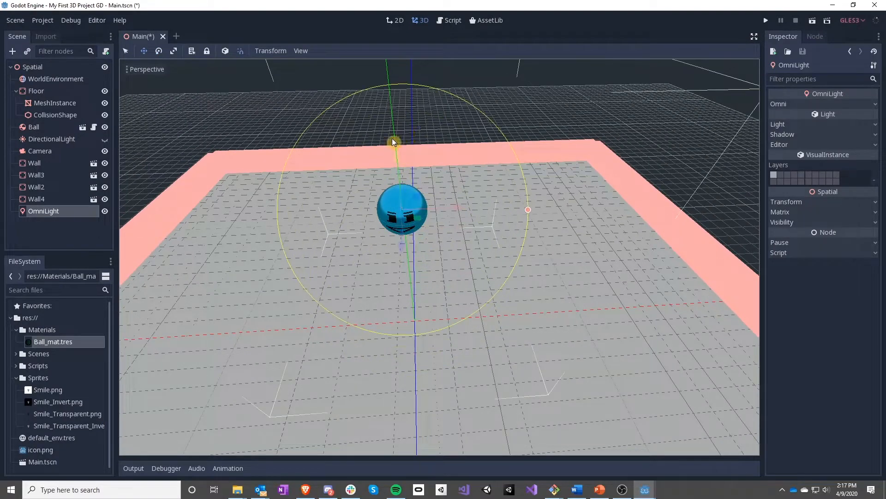
pyautogui.moveTo(421, 217); pyautogui.dragTo(549, 198)
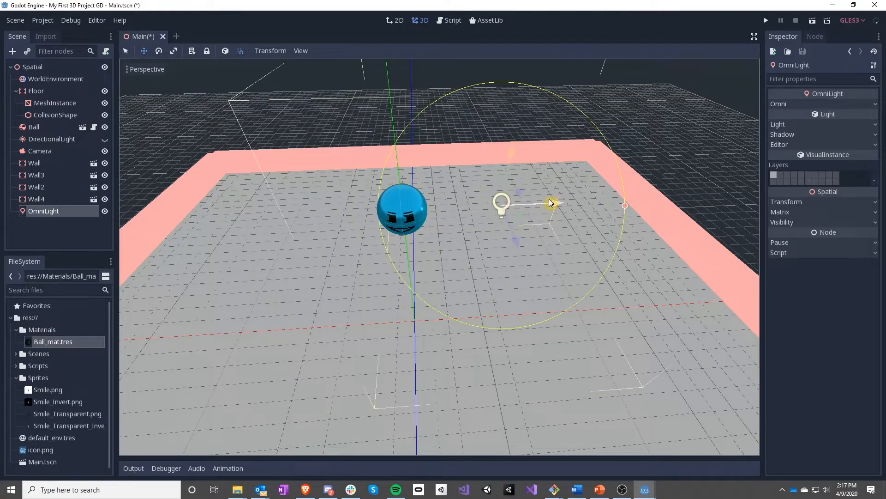
pyautogui.moveTo(510, 228); pyautogui.dragTo(532, 282)
pyautogui.hotkey('ctrl', 's')
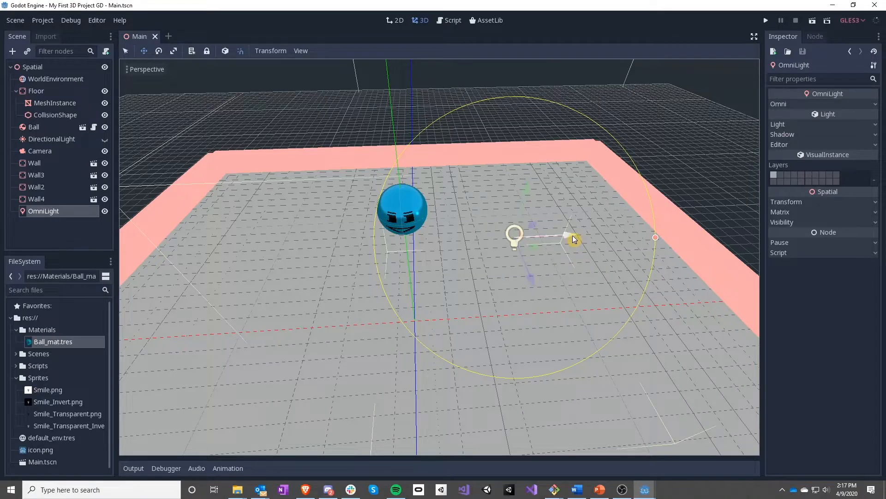
# Duplicate the OmniLight, move the copy to the opposite side of the ball at x -4, and show its transform values.
pyautogui.moveTo(574, 238); pyautogui.dragTo(323, 257)
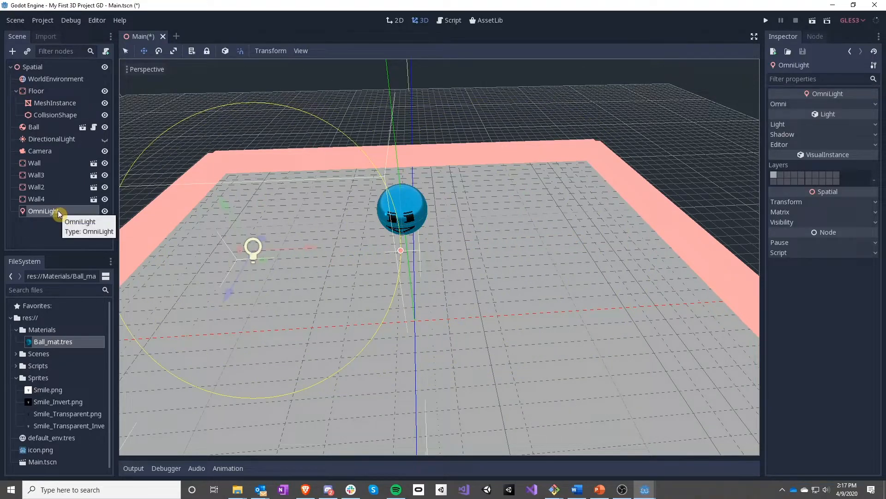
pyautogui.hotkey('ctrl', 'z')
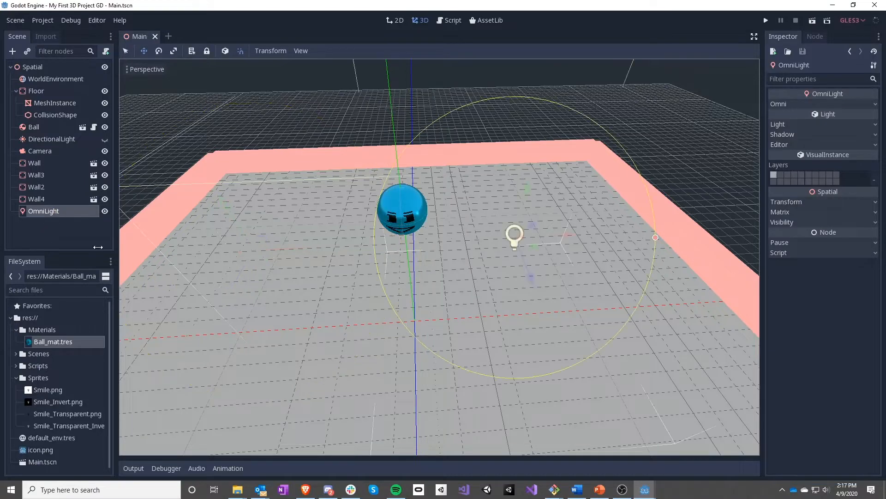
pyautogui.hotkey('ctrl', 'd')
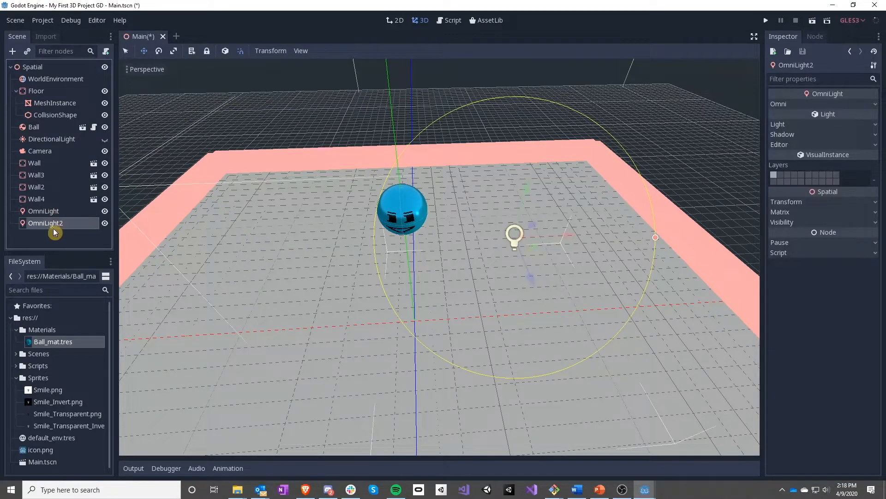
pyautogui.moveTo(567, 236); pyautogui.dragTo(330, 239)
pyautogui.press('w')
pyautogui.moveTo(520, 237); pyautogui.dragTo(443, 249, button='right')
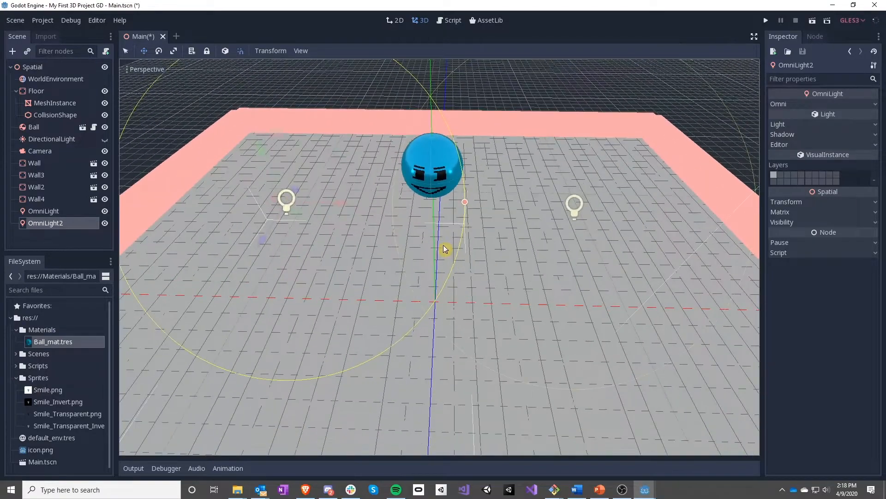
pyautogui.click(814, 204)
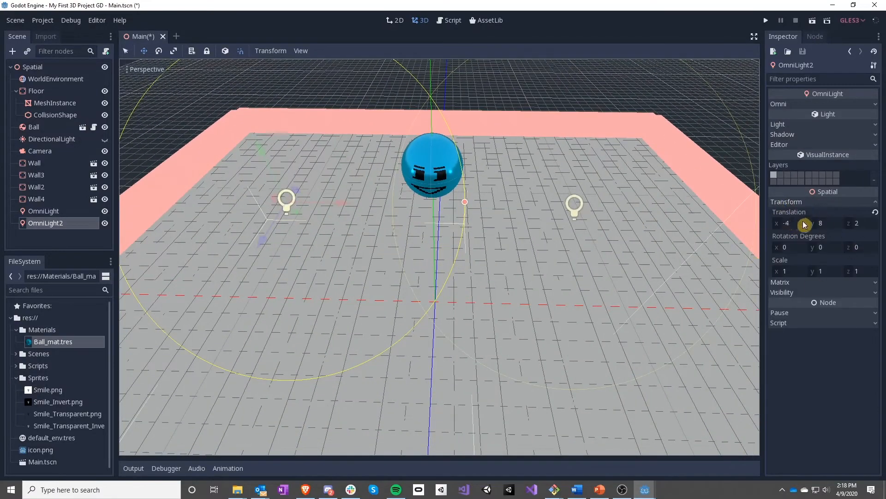
# Show the transform values of the original OmniLight at x 4 and set its omni range to 8.
pyautogui.moveTo(736, 233); pyautogui.dragTo(736, 234, button='right')
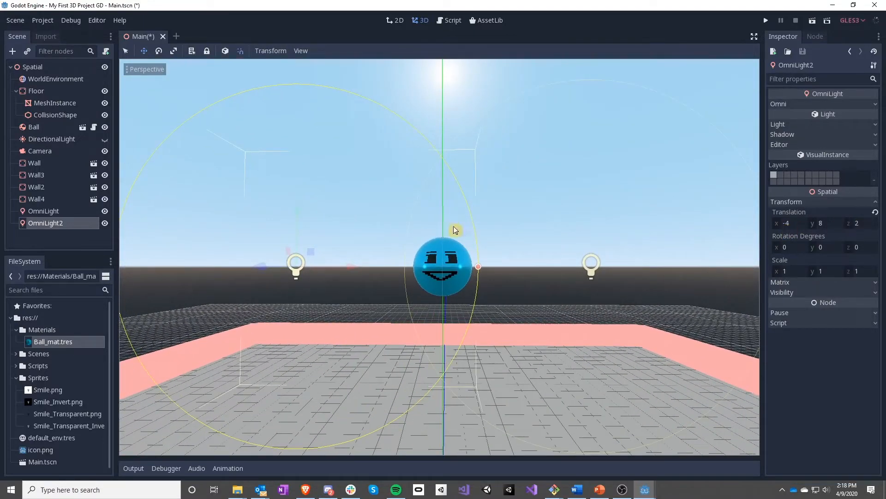
pyautogui.click(45, 211)
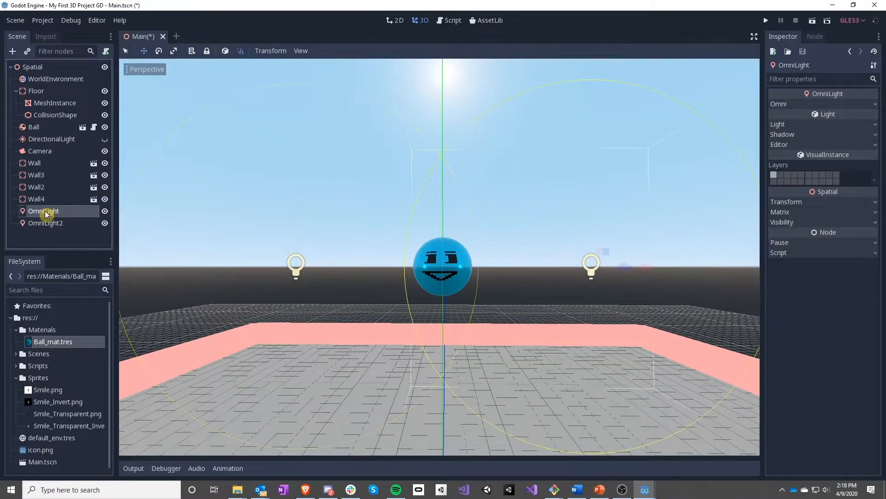
pyautogui.click(810, 203)
pyautogui.moveTo(532, 266); pyautogui.dragTo(173, 197, button='right')
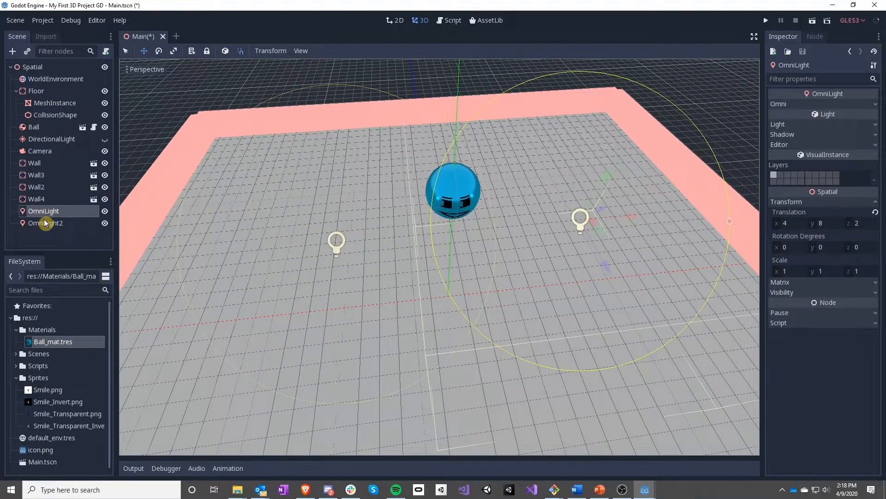
pyautogui.click(790, 103)
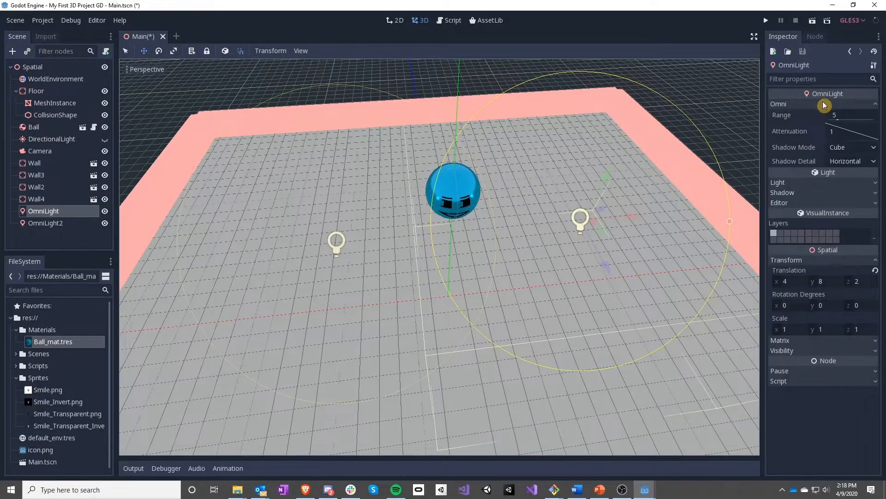
pyautogui.click(859, 115)
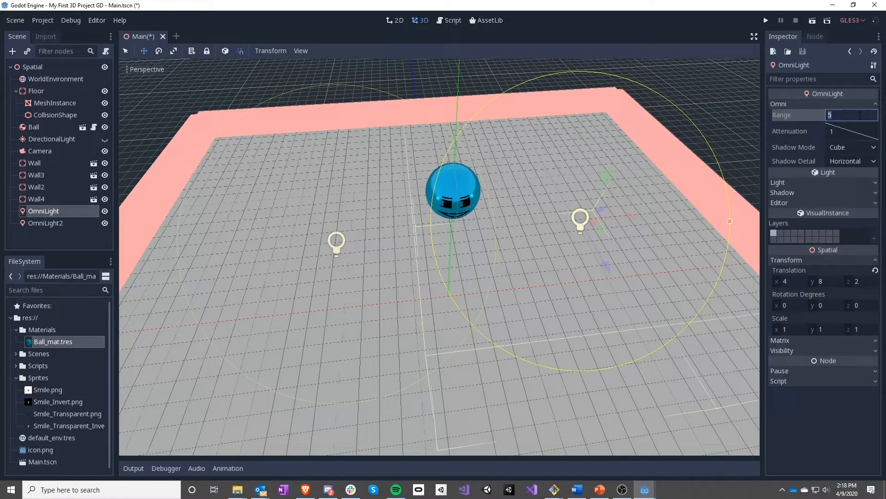
pyautogui.write('8')
pyautogui.press('Return')
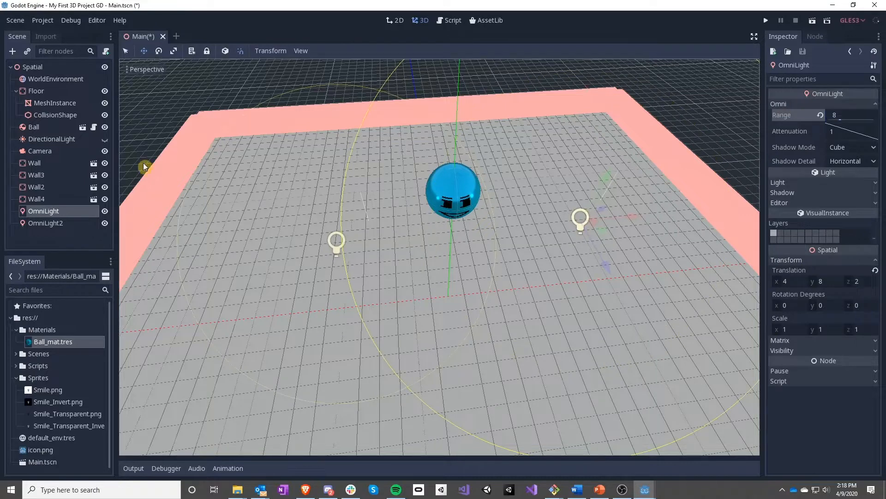
# Set the omni range of OmniLight2 to 8 as well.
pyautogui.click(45, 223)
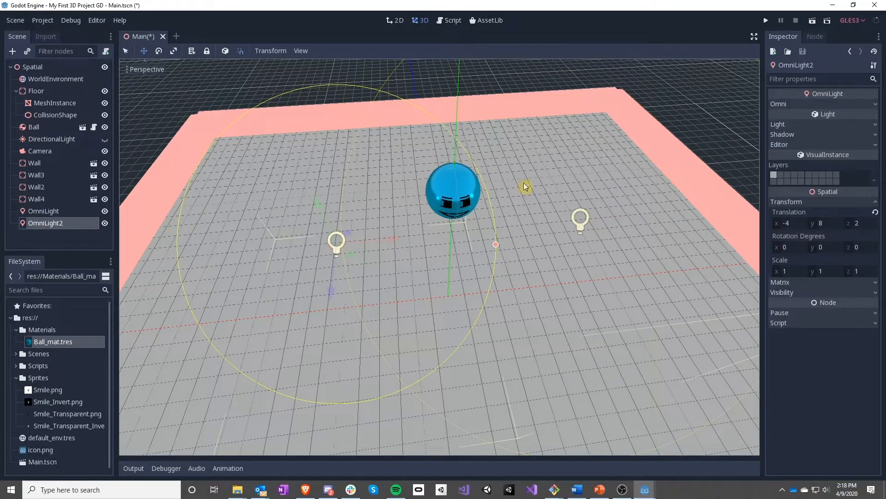
pyautogui.click(831, 103)
pyautogui.click(845, 114)
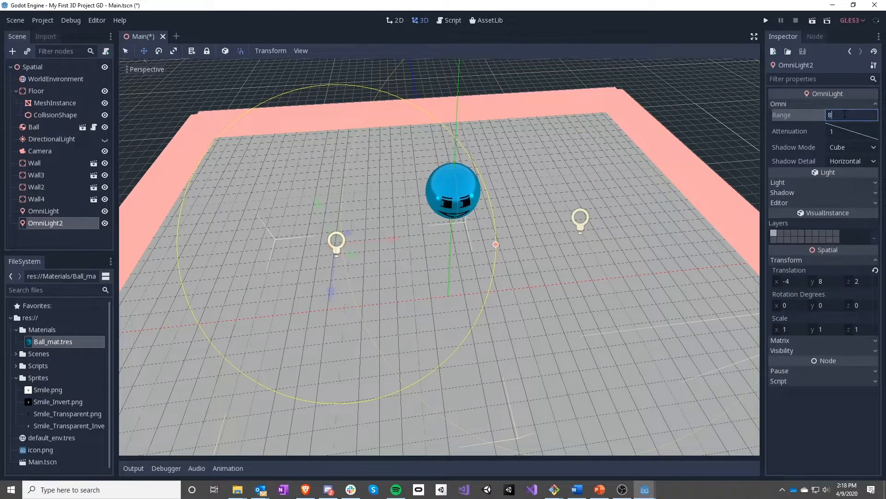
pyautogui.press('Return')
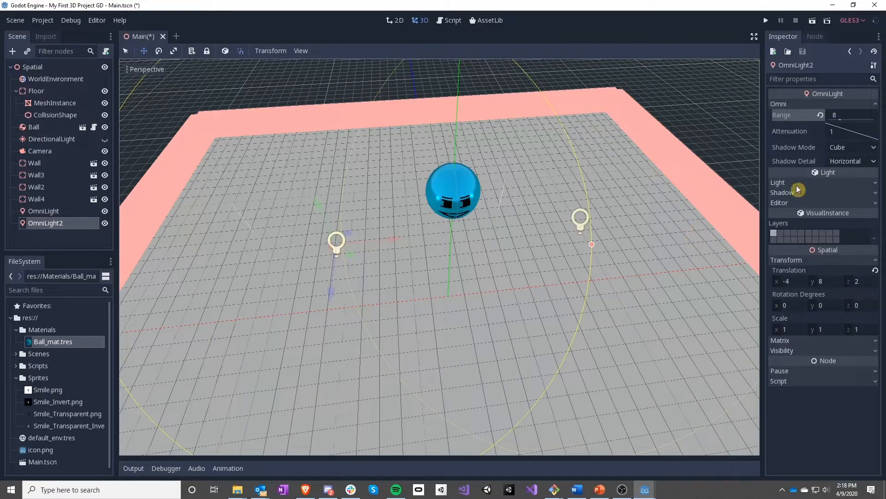
# Set the light color of the first OmniLight to red with hex value dc1414.
pyautogui.click(45, 212)
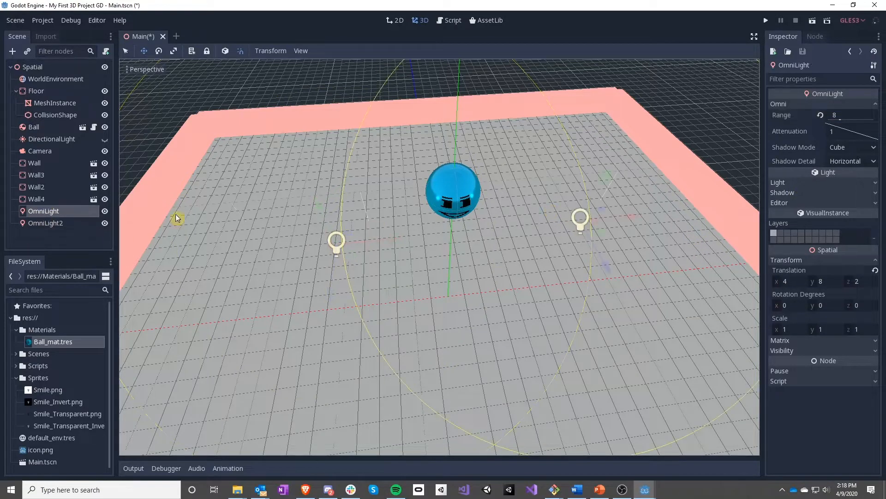
pyautogui.click(802, 186)
pyautogui.click(841, 194)
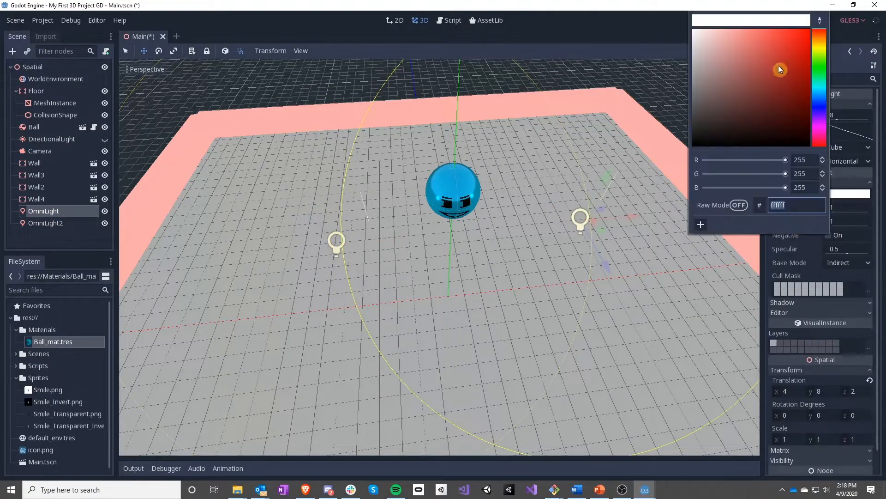
pyautogui.moveTo(794, 45)
pyautogui.mouseDown()
pyautogui.moveTo(818, 26)
pyautogui.moveTo(797, 39)
pyautogui.mouseUp()
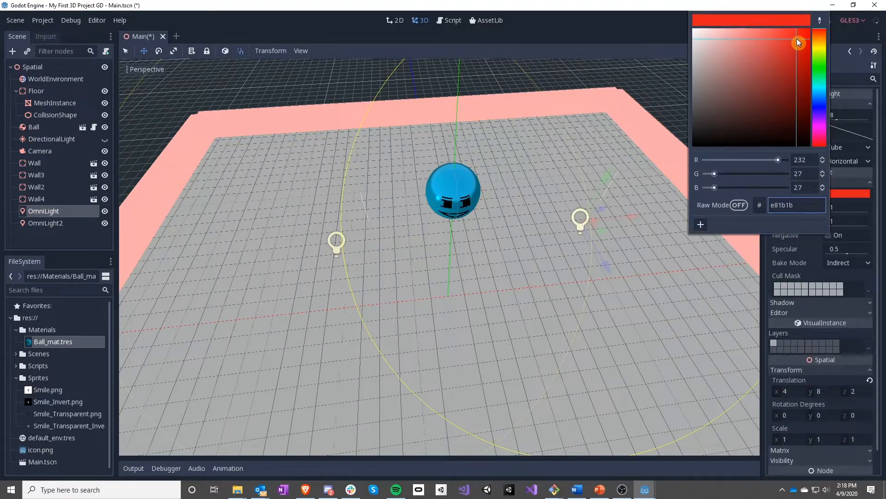
pyautogui.hotkey('alt', 'Tab')
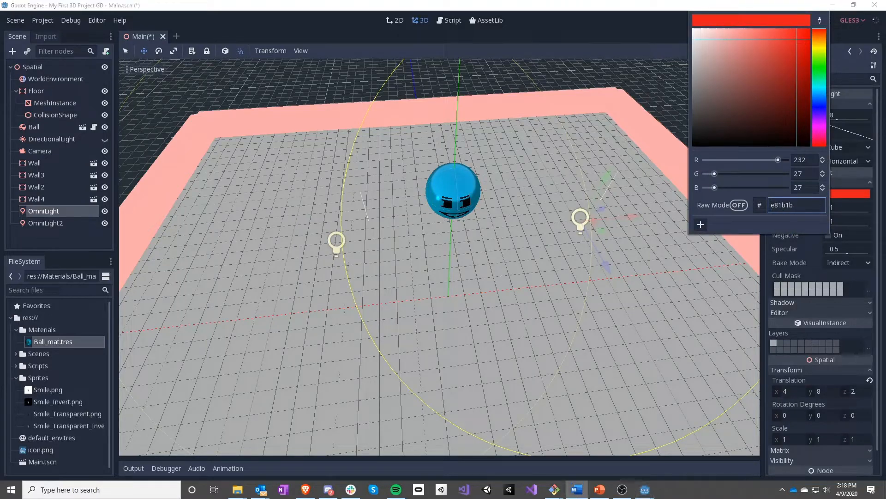
pyautogui.click(787, 204)
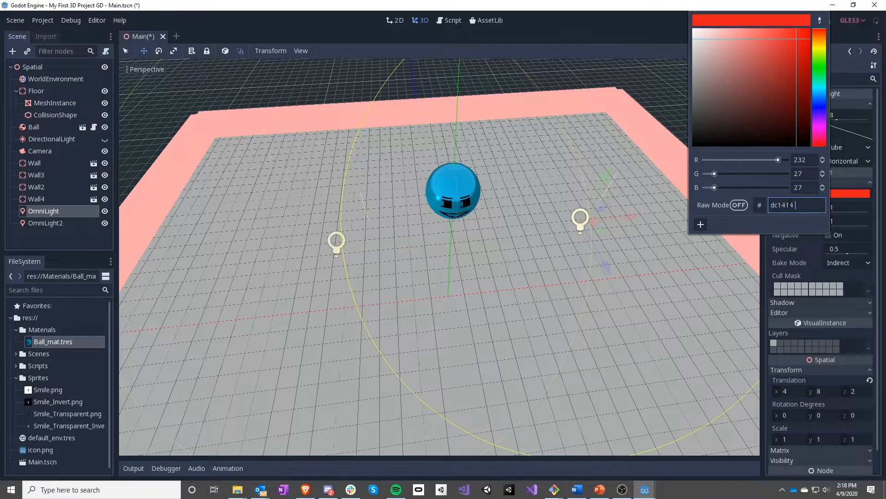
pyautogui.press('Return')
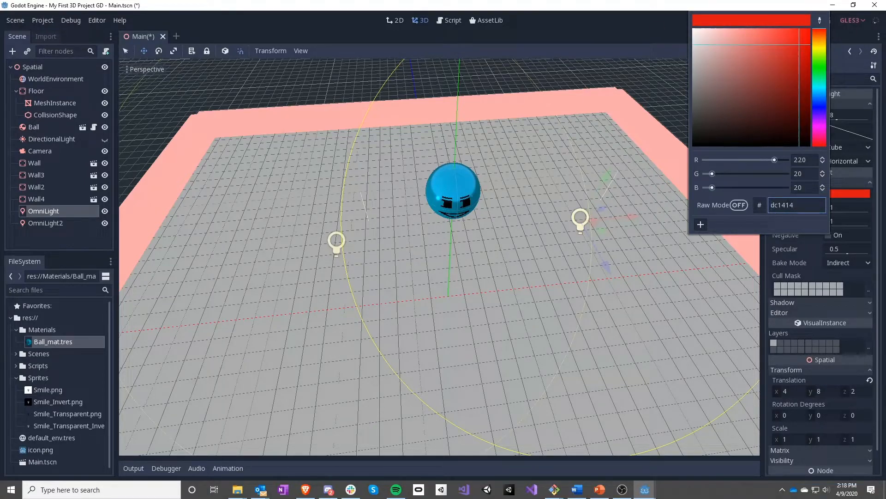
# Set the light color of OmniLight2 to blue with hex value 1414dc.
pyautogui.hotkey('alt', 'Tab')
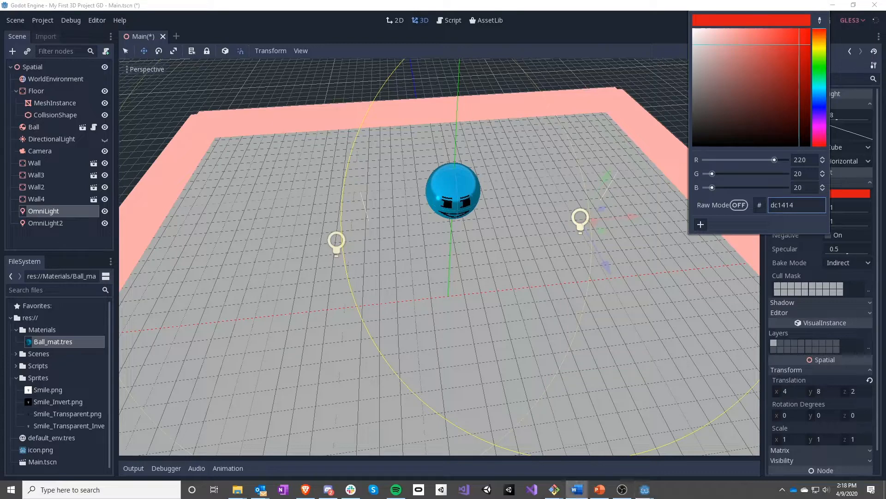
pyautogui.doubleClick(51, 223)
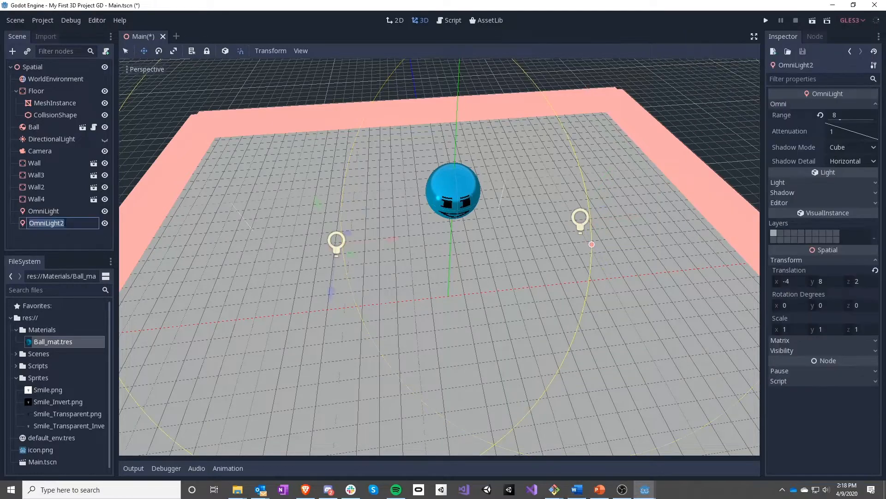
pyautogui.click(76, 241)
pyautogui.click(49, 225)
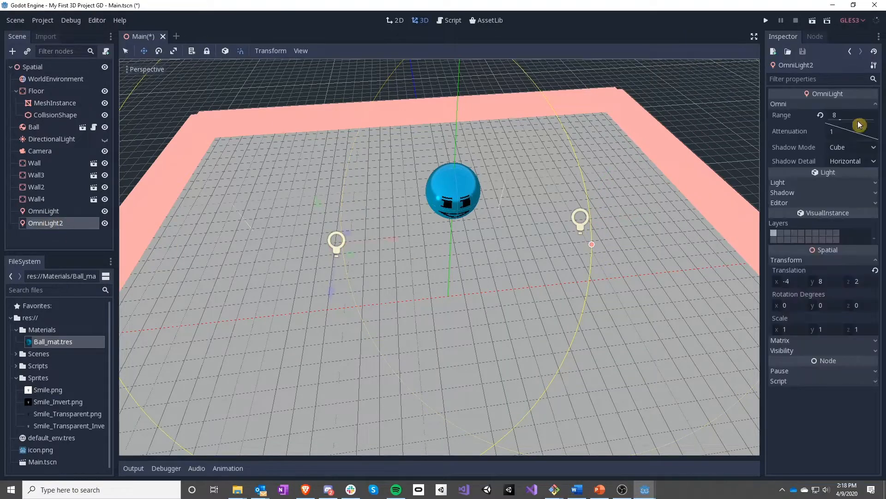
pyautogui.click(805, 182)
pyautogui.click(851, 192)
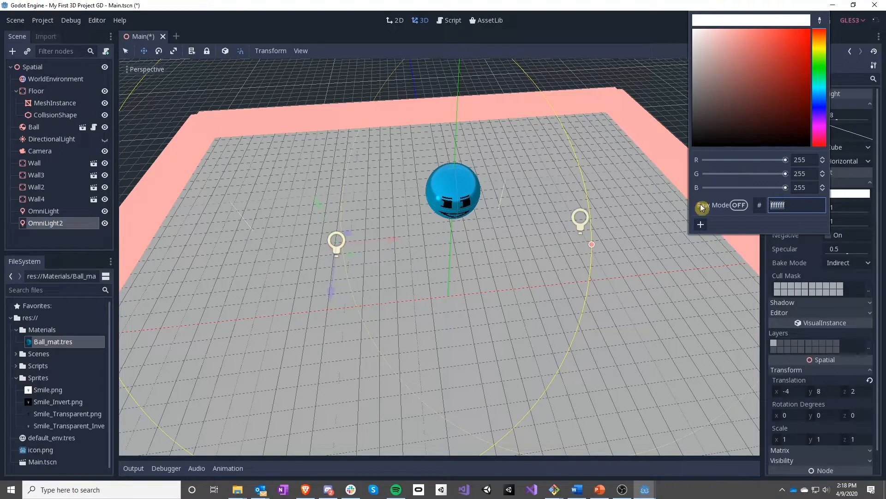
pyautogui.press('Return')
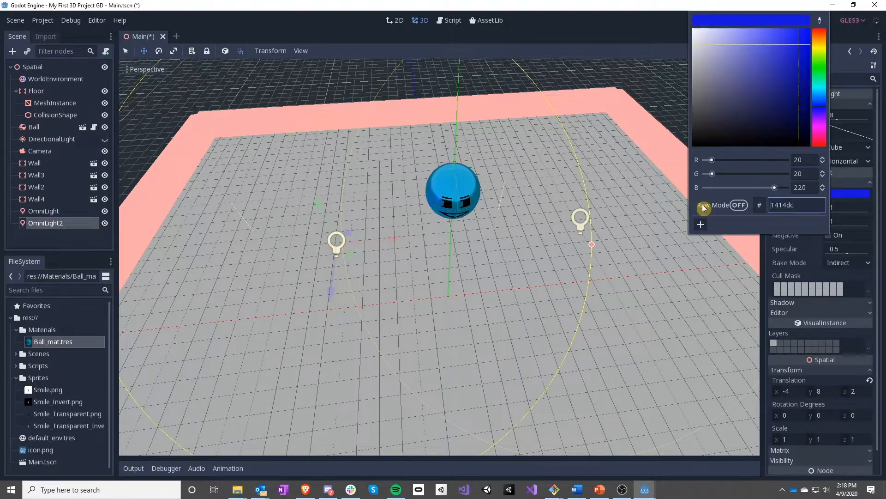
# Set the albedo color of the Ball_mat.tres material to white.
pyautogui.press('w')
pyautogui.moveTo(567, 181); pyautogui.dragTo(539, 158, button='right')
pyautogui.press('s')
pyautogui.press('w')
pyautogui.press('s')
pyautogui.press('w')
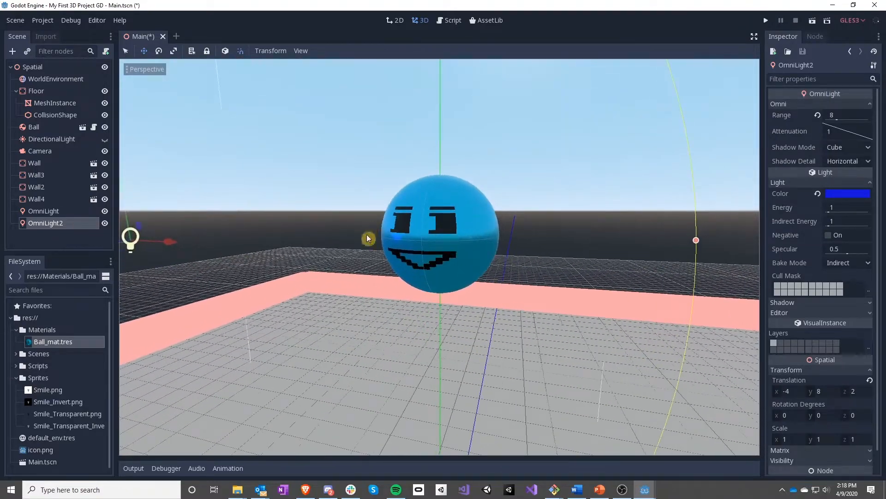
pyautogui.click(46, 344)
pyautogui.click(848, 215)
pyautogui.moveTo(739, 60); pyautogui.dragTo(594, 3)
# Examine how the red and blue omni lights fall on the white ball in the 3D view.
pyautogui.moveTo(534, 129); pyautogui.dragTo(547, 129, button='right')
pyautogui.press('a')
pyautogui.press('d')
pyautogui.press('a')
pyautogui.press('d')
pyautogui.press('w')
pyautogui.moveTo(445, 249); pyautogui.dragTo(446, 249, button='right')
pyautogui.press('s')
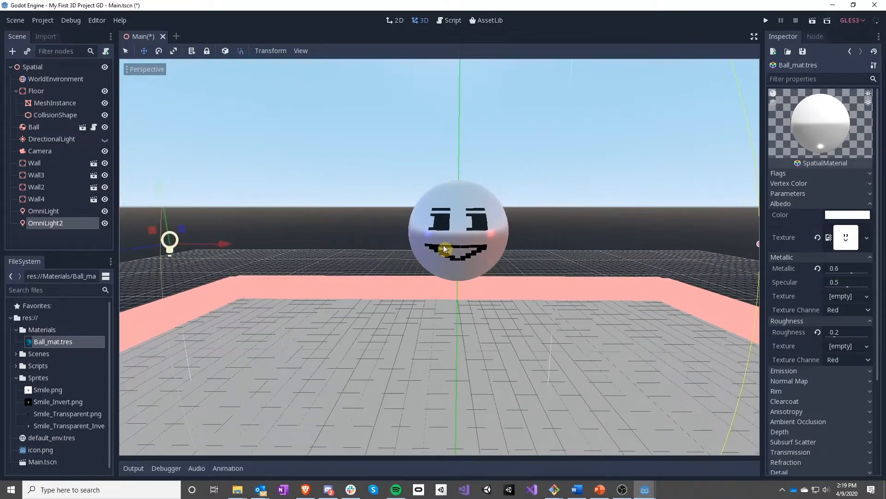
# Set the light energy of the red OmniLight to 4.
pyautogui.click(49, 211)
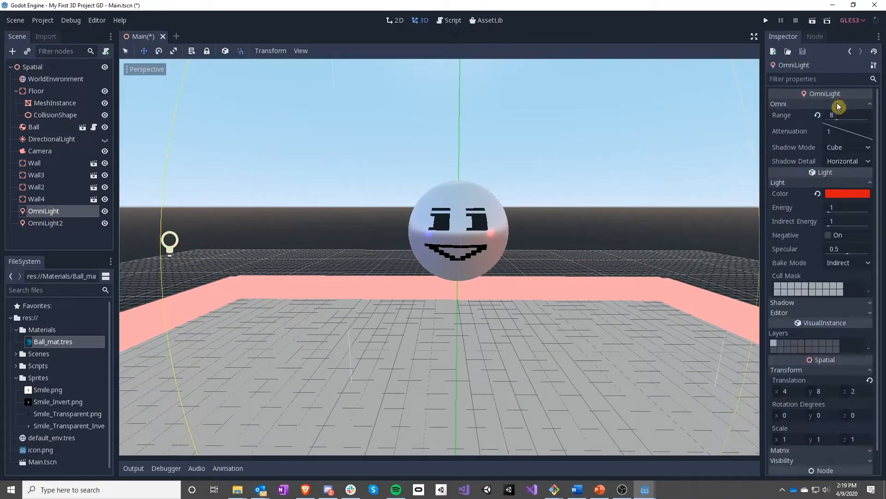
pyautogui.click(840, 208)
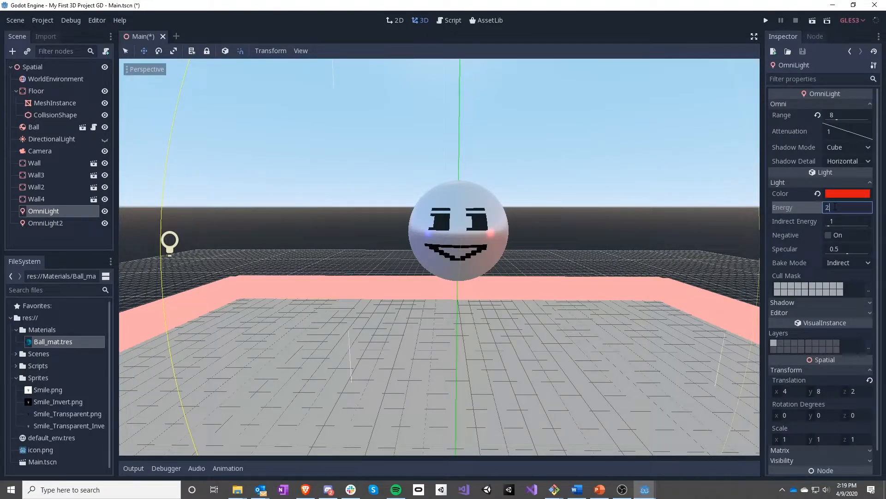
pyautogui.write('4')
pyautogui.press('Return')
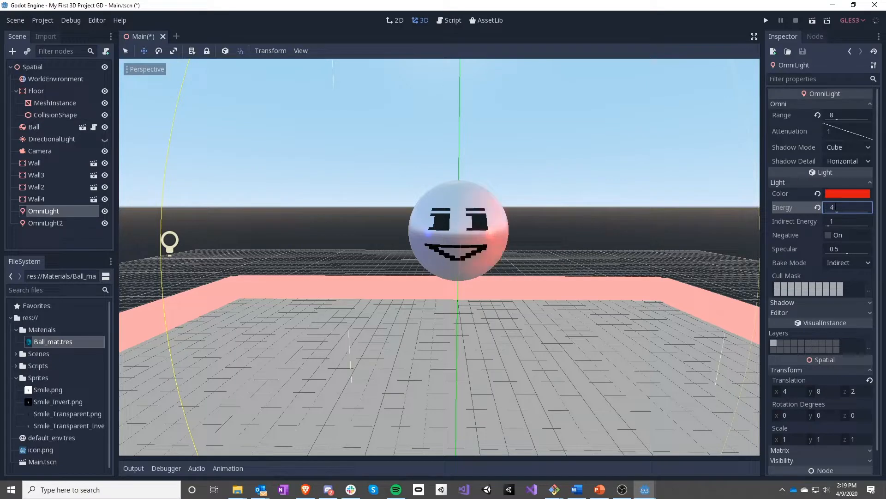
# Set the light energy of the blue OmniLight2 to 4.
pyautogui.click(64, 223)
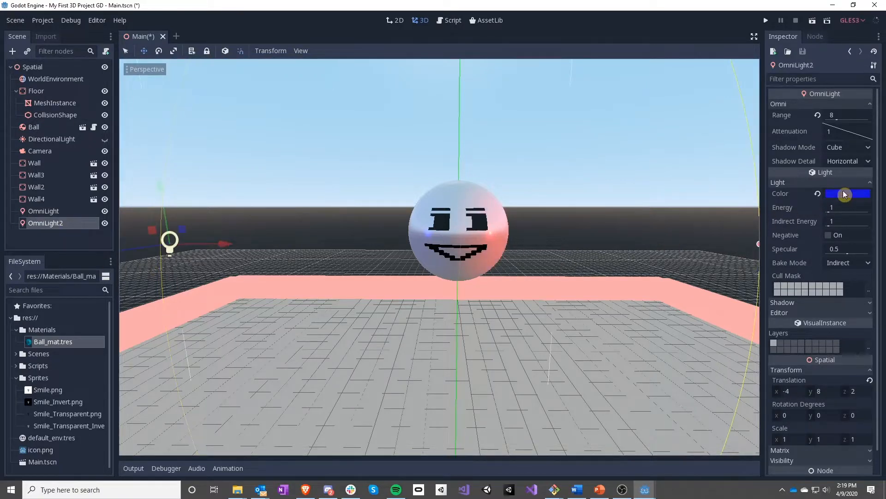
pyautogui.click(850, 209)
pyautogui.write('4')
pyautogui.press('Return')
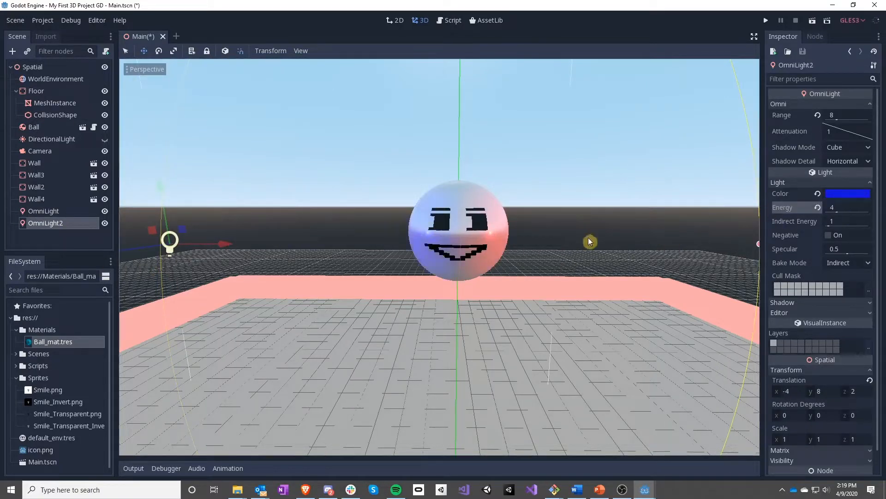
# Set the Ball_mat.tres material's metallic value to 0 and its roughness to 1.
pyautogui.press('w')
pyautogui.moveTo(590, 242); pyautogui.dragTo(591, 234, button='right')
pyautogui.press('s')
pyautogui.press('w')
pyautogui.press('d')
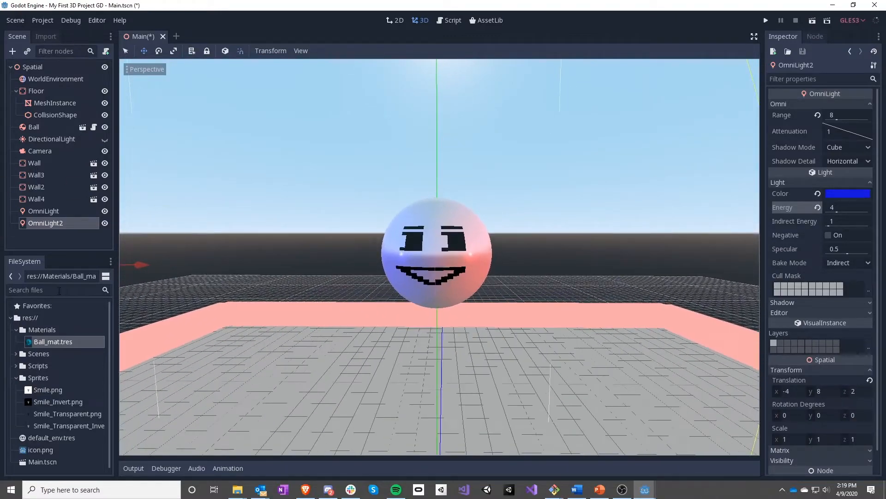
pyautogui.click(56, 342)
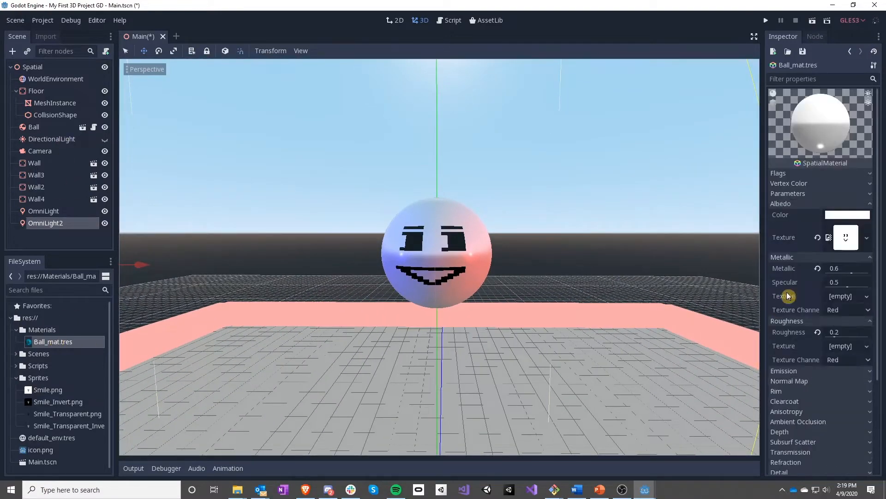
pyautogui.moveTo(829, 269)
pyautogui.mouseDown()
pyautogui.moveTo(853, 276)
pyautogui.moveTo(821, 277)
pyautogui.mouseUp()
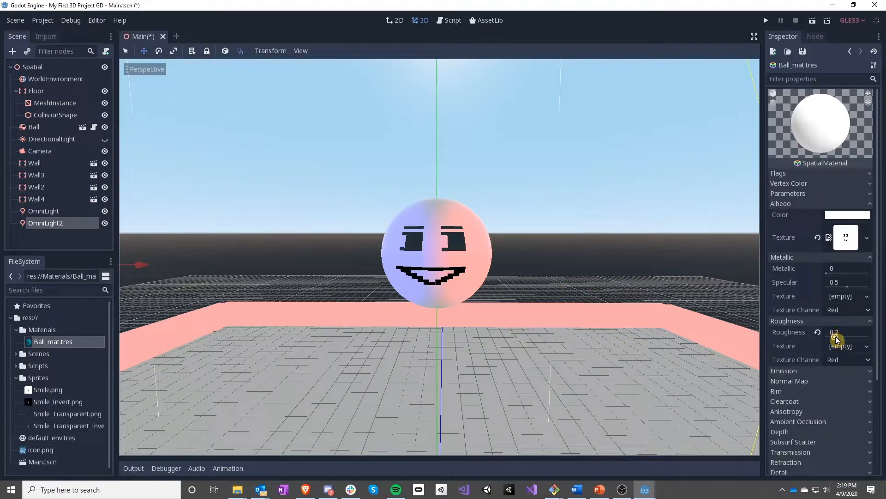
pyautogui.moveTo(843, 337); pyautogui.dragTo(882, 336)
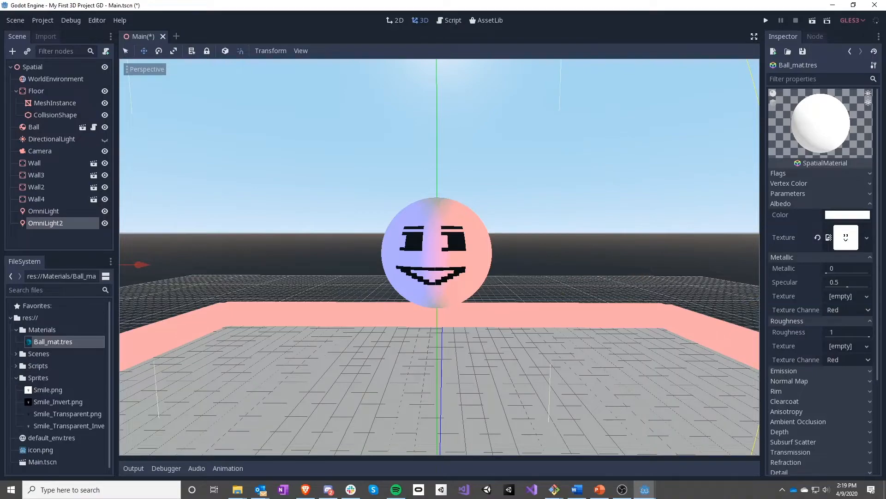
# Try a metallic value of 1 on the fully rough ball material and return it to 0.
pyautogui.press('s')
pyautogui.moveTo(439, 257)
pyautogui.mouseDown(button='right')
pyautogui.moveTo(448, 259)
pyautogui.moveTo(445, 249)
pyautogui.mouseUp(button='right')
pyautogui.press('w')
pyautogui.press('s')
pyautogui.press('w')
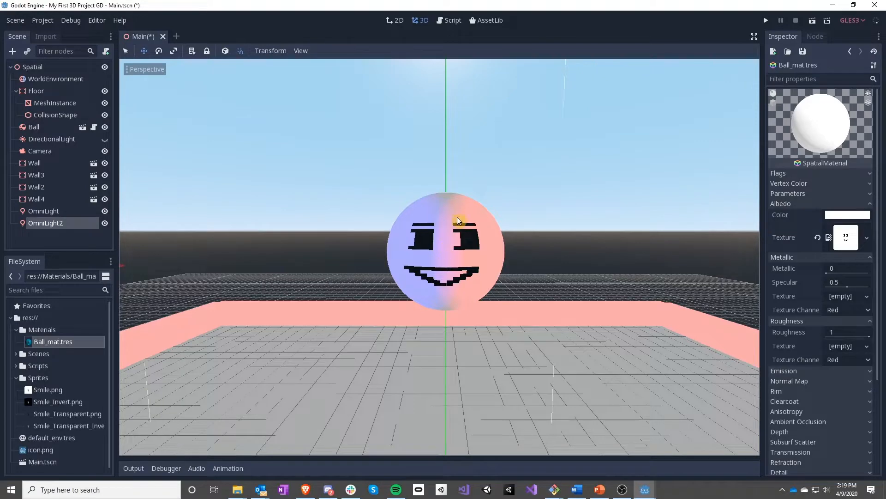
pyautogui.moveTo(826, 274); pyautogui.dragTo(869, 273)
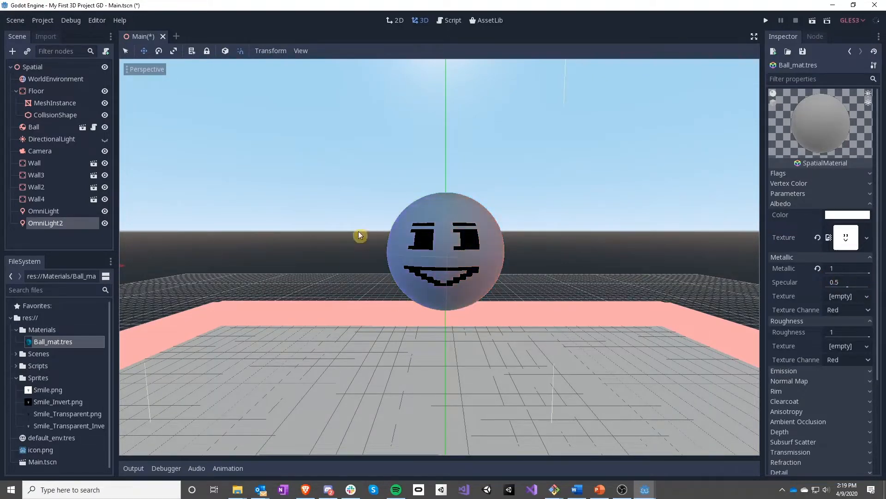
pyautogui.moveTo(869, 274); pyautogui.dragTo(794, 279)
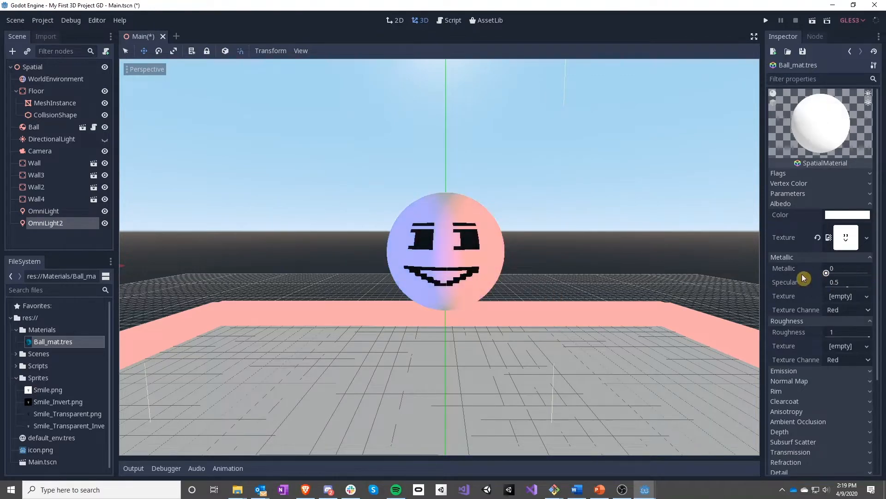
# Set the ball material's roughness to 0.
pyautogui.moveTo(868, 337); pyautogui.dragTo(831, 337)
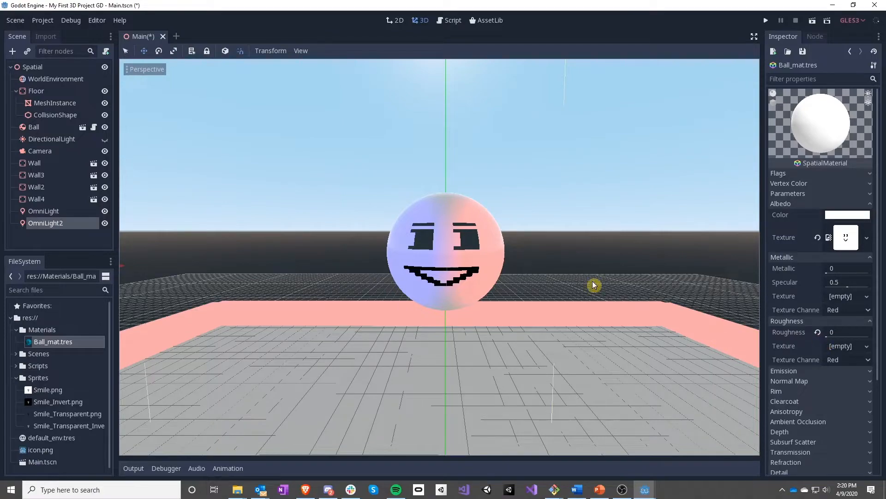
# Try a roughness of about 0.26 on the ball material and return it to 0.
pyautogui.scroll(-5, 593, 285)
pyautogui.scroll(3, 567, 263)
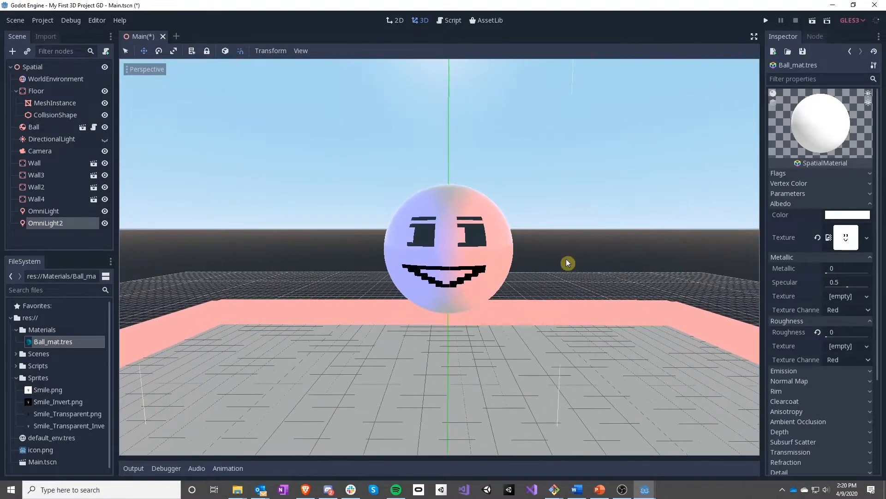
pyautogui.moveTo(826, 339); pyautogui.dragTo(855, 336)
pyautogui.click(845, 273)
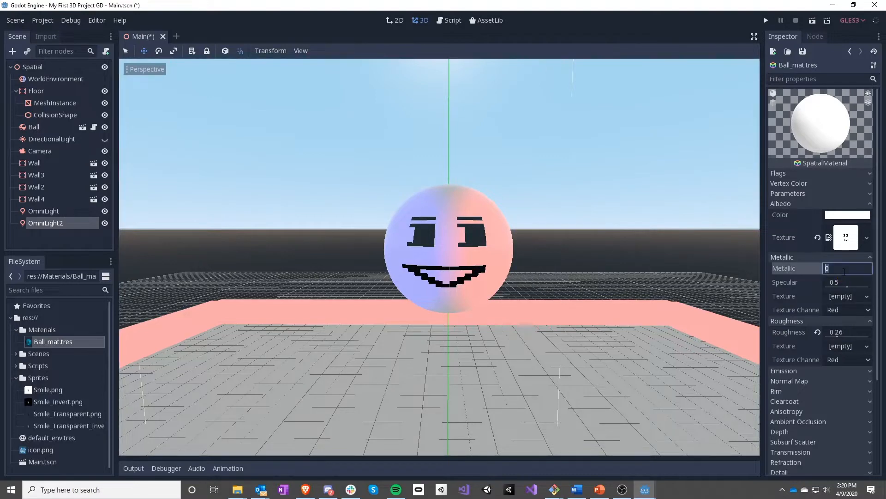
pyautogui.click(838, 333)
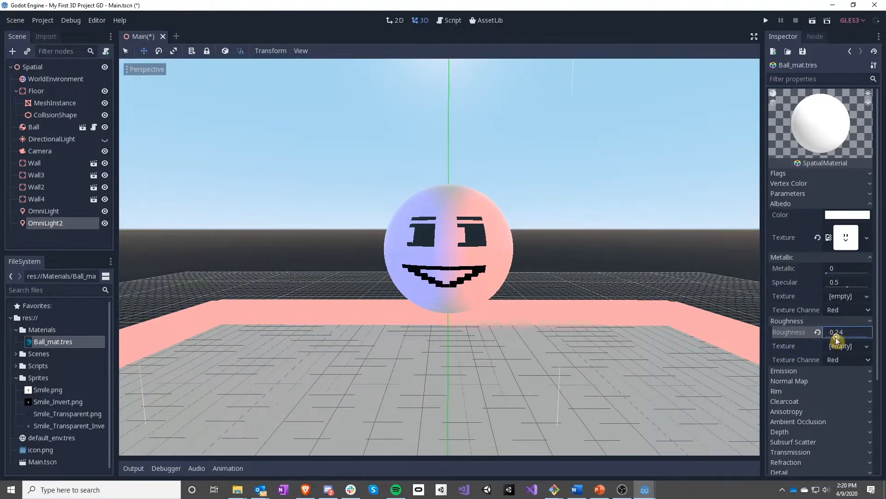
pyautogui.moveTo(837, 340); pyautogui.dragTo(826, 341)
# Set the ball material's metallic value to 1 and view the mirror-like ball.
pyautogui.moveTo(838, 272); pyautogui.dragTo(859, 273)
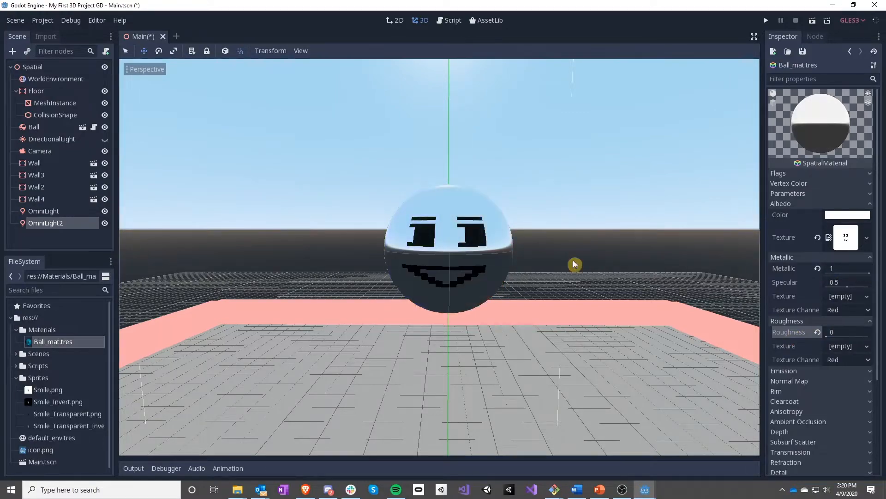
pyautogui.scroll(-2, 575, 264)
pyautogui.scroll(2, 574, 264)
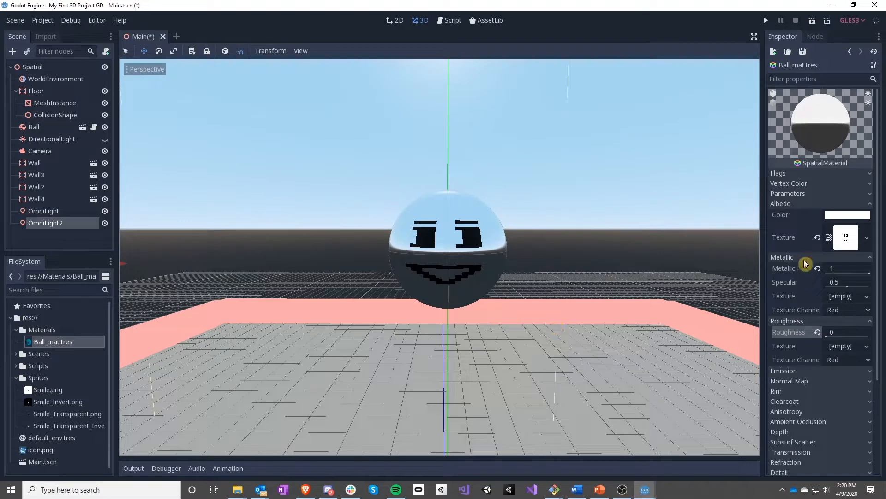
# Set the ball material's metallic value to 0.6 and its roughness to 0.2.
pyautogui.moveTo(870, 276); pyautogui.dragTo(851, 276)
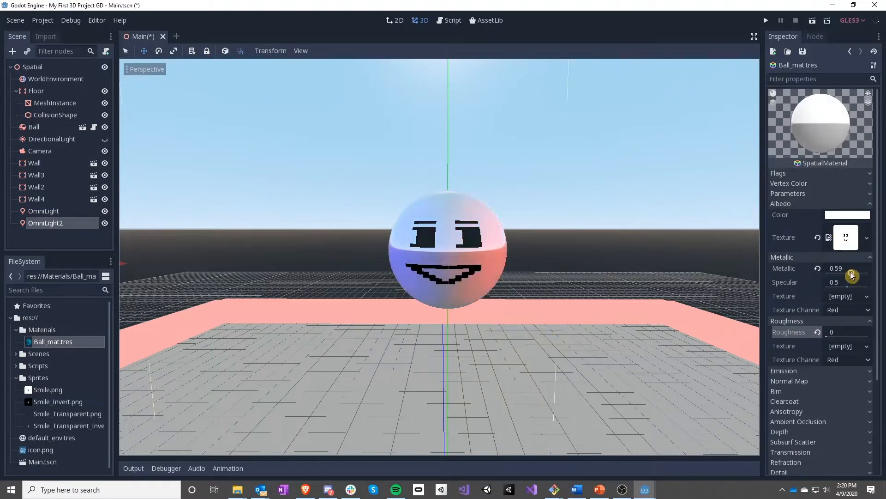
pyautogui.click(849, 270)
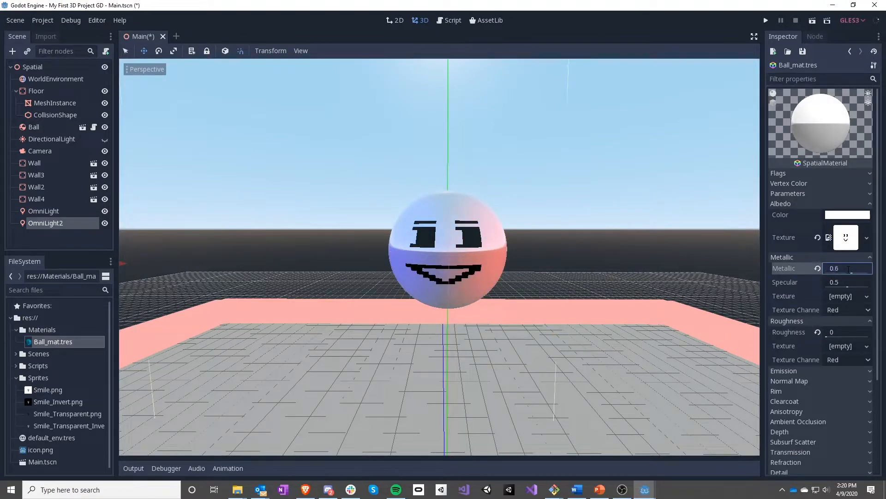
pyautogui.click(847, 334)
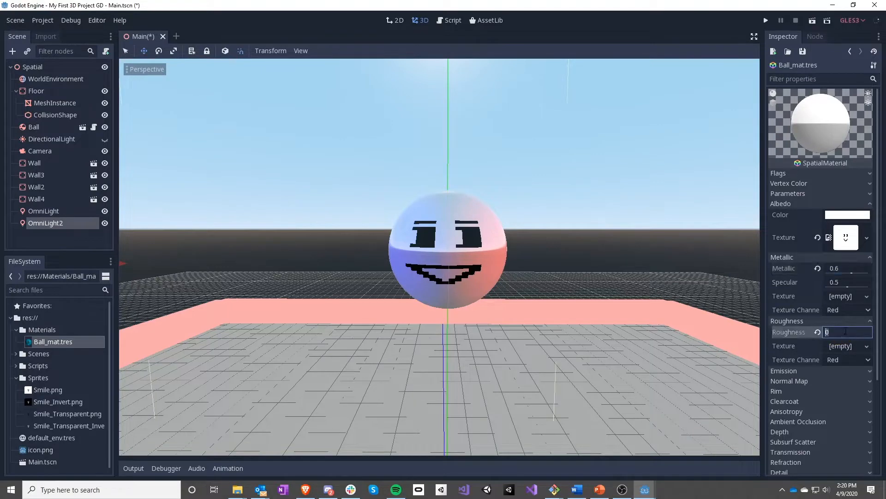
pyautogui.write('0.2')
pyautogui.press('Return')
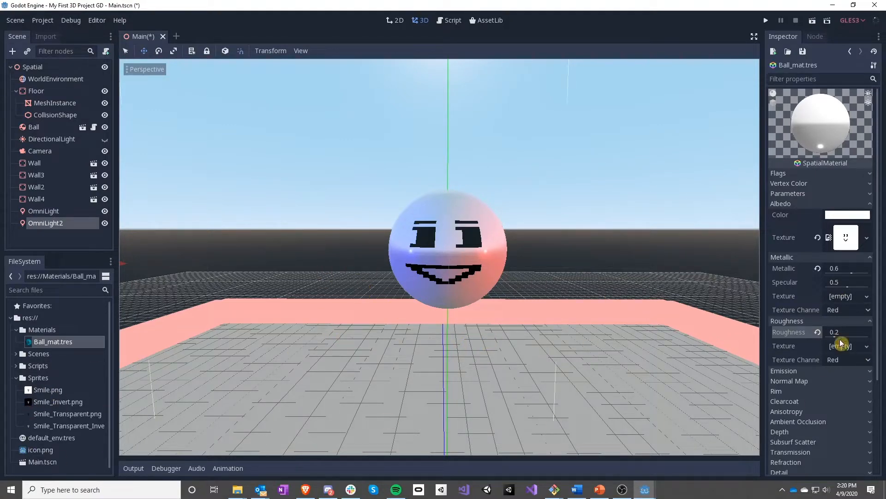
# Set the metallic texture channel to Alpha and assign the inverted transparent smile sprite as the metallic texture.
pyautogui.click(839, 313)
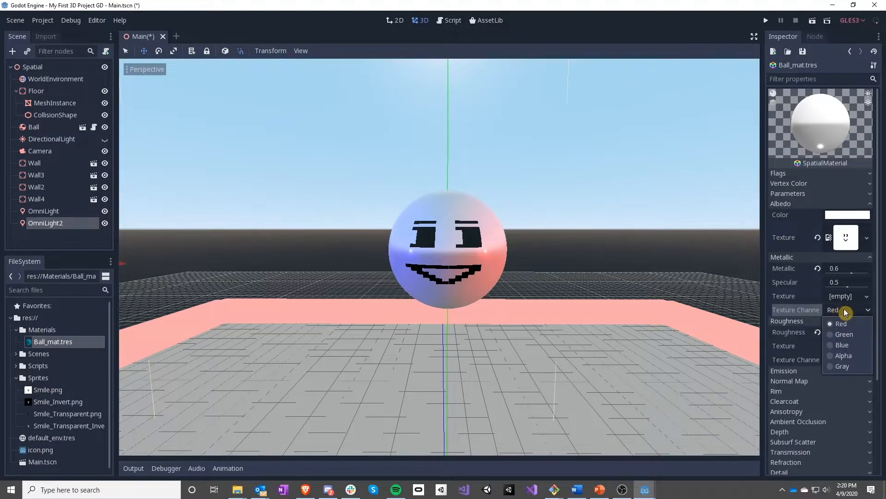
pyautogui.click(856, 360)
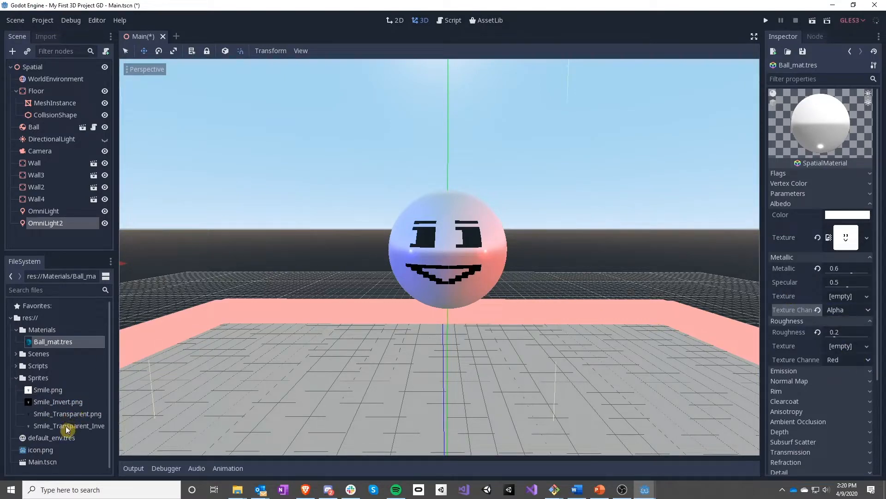
pyautogui.moveTo(68, 429); pyautogui.dragTo(840, 301)
pyautogui.moveTo(455, 253); pyautogui.dragTo(460, 286, button='middle')
pyautogui.scroll(5, 440, 314)
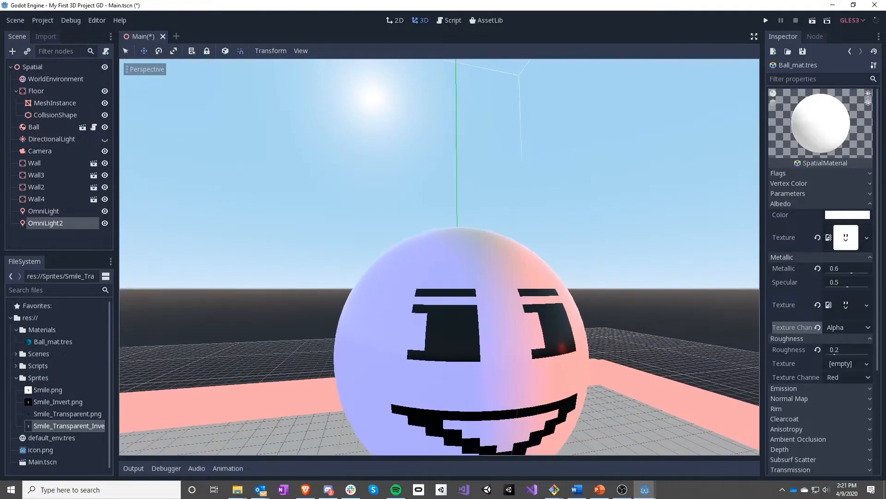
pyautogui.scroll(-3, 439, 257)
pyautogui.moveTo(440, 256); pyautogui.dragTo(599, 254, button='middle')
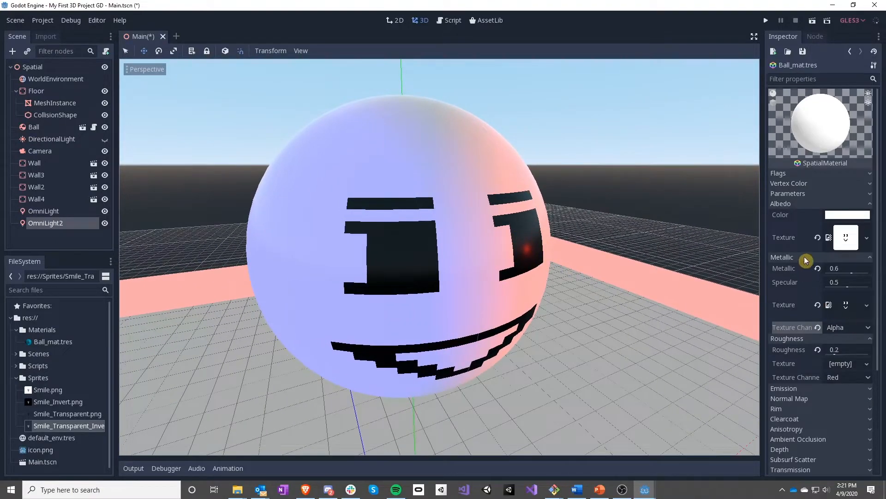
# Assign the inverted transparent smile sprite as the roughness texture and set its texture channel to Alpha.
pyautogui.moveTo(68, 426); pyautogui.dragTo(846, 374)
pyautogui.click(849, 394)
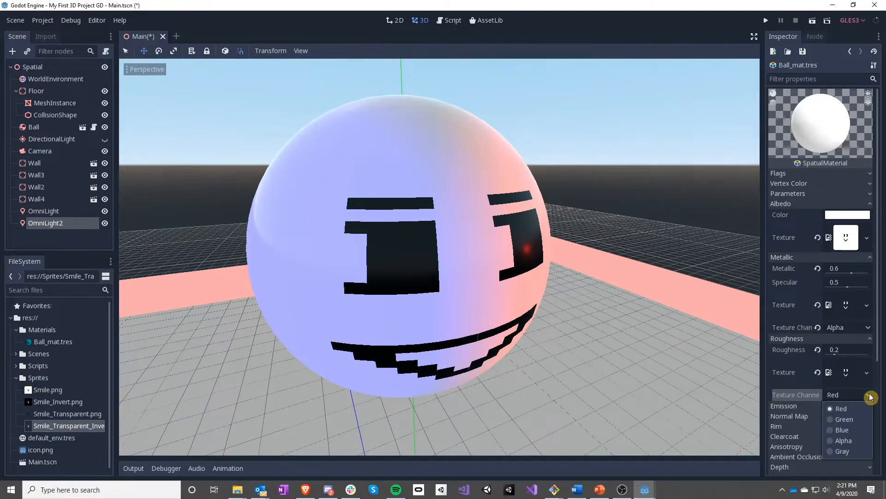
pyautogui.click(838, 430)
pyautogui.moveTo(607, 358); pyautogui.dragTo(466, 305, button='middle')
pyautogui.scroll(3, 447, 305)
pyautogui.scroll(-3, 447, 305)
pyautogui.scroll(4, 448, 304)
pyautogui.moveTo(439, 257); pyautogui.dragTo(466, 258, button='middle')
pyautogui.scroll(-3, 439, 256)
pyautogui.scroll(1, 466, 258)
pyautogui.click(796, 350)
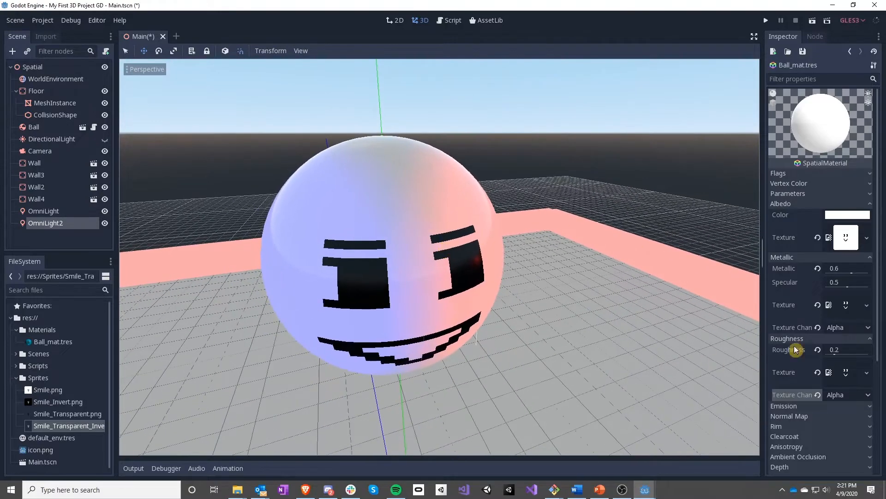
# Assign Smile_Invert.png as the metallic and roughness textures and set both texture channels to Red.
pyautogui.moveTo(51, 406); pyautogui.dragTo(846, 305)
pyautogui.moveTo(391, 217); pyautogui.dragTo(392, 197, button='middle')
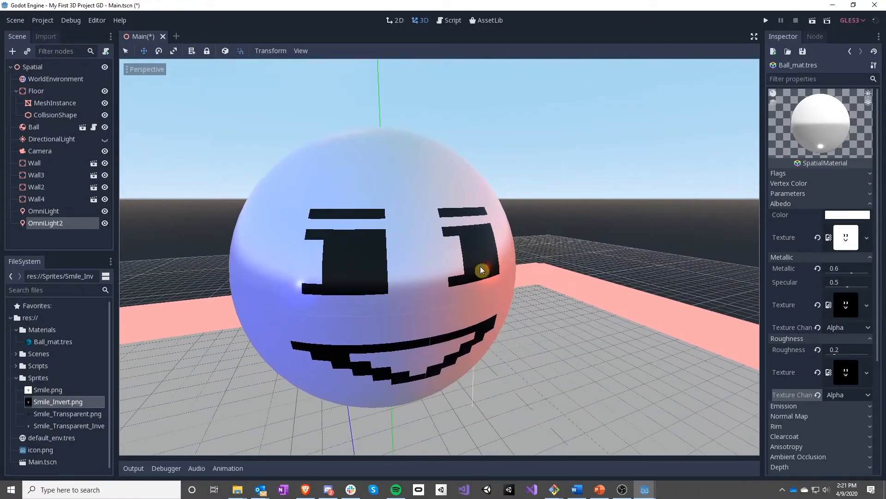
pyautogui.click(849, 327)
pyautogui.click(854, 342)
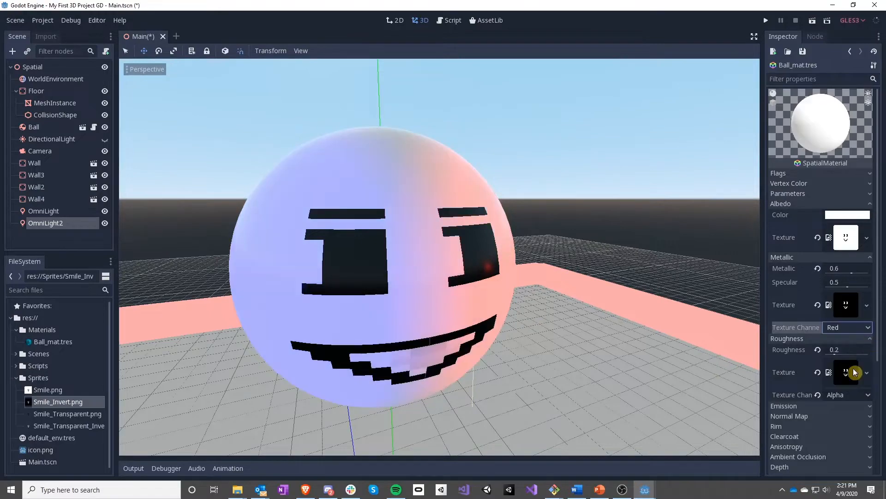
pyautogui.click(848, 394)
pyautogui.click(844, 410)
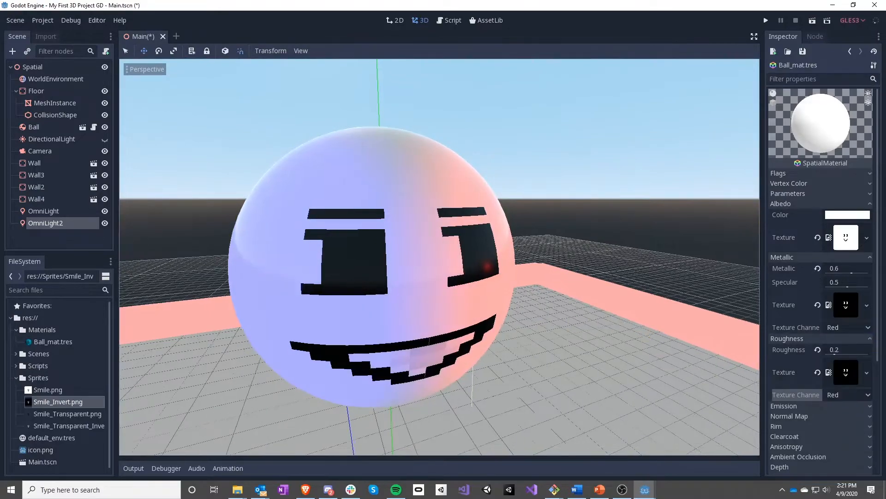
pyautogui.moveTo(391, 196)
pyautogui.mouseDown(button='middle')
pyautogui.moveTo(452, 198)
pyautogui.moveTo(383, 200)
pyautogui.mouseUp(button='middle')
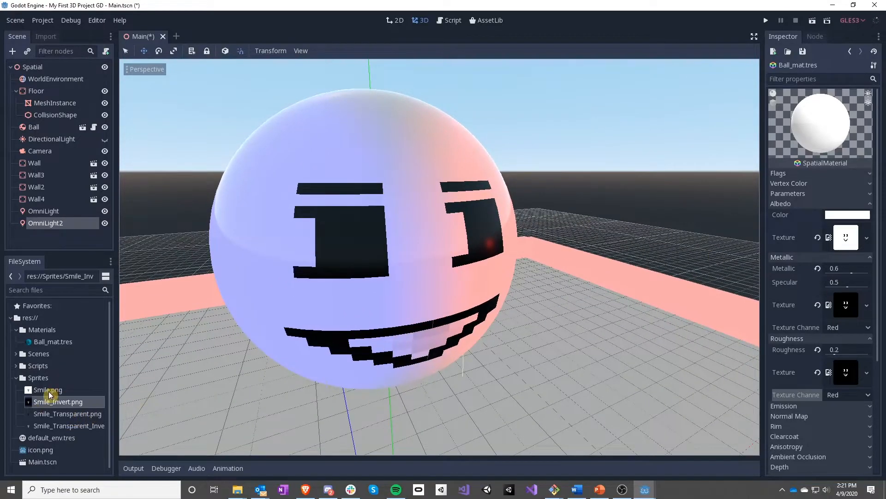
# Assign Smile.png as both the metallic and the roughness texture and check the ball's highlights from different sides.
pyautogui.moveTo(49, 391)
pyautogui.mouseDown()
pyautogui.moveTo(716, 362)
pyautogui.moveTo(846, 304)
pyautogui.mouseUp()
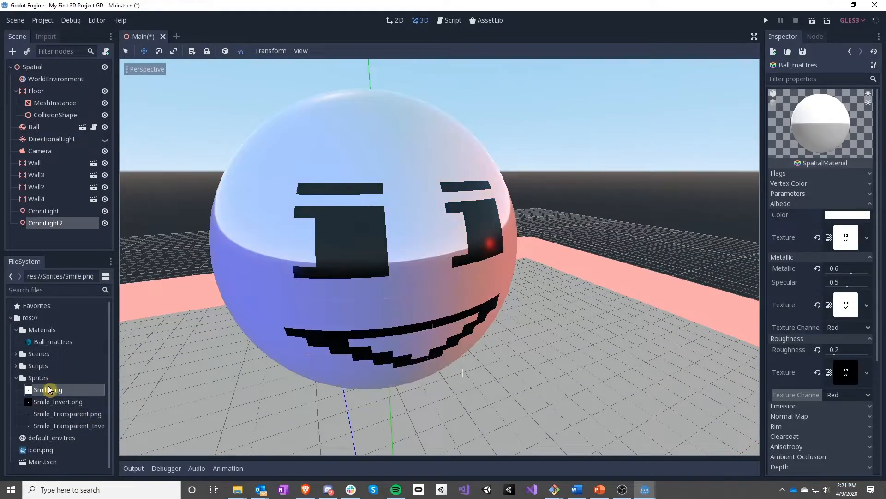
pyautogui.moveTo(50, 390); pyautogui.dragTo(845, 372)
pyautogui.moveTo(577, 280); pyautogui.dragTo(544, 277, button='middle')
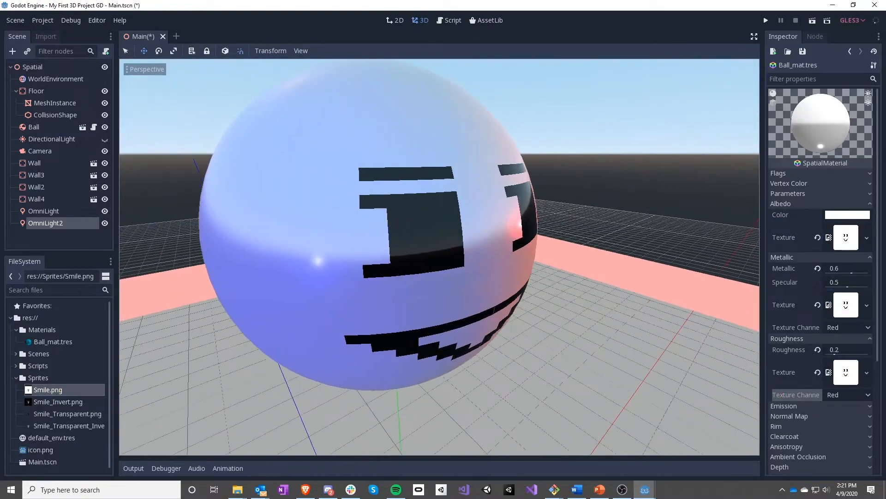
pyautogui.press('a')
pyautogui.moveTo(544, 277); pyautogui.dragTo(439, 276, button='right')
pyautogui.press('d')
pyautogui.press('d')
pyautogui.press('a')
pyautogui.press('d')
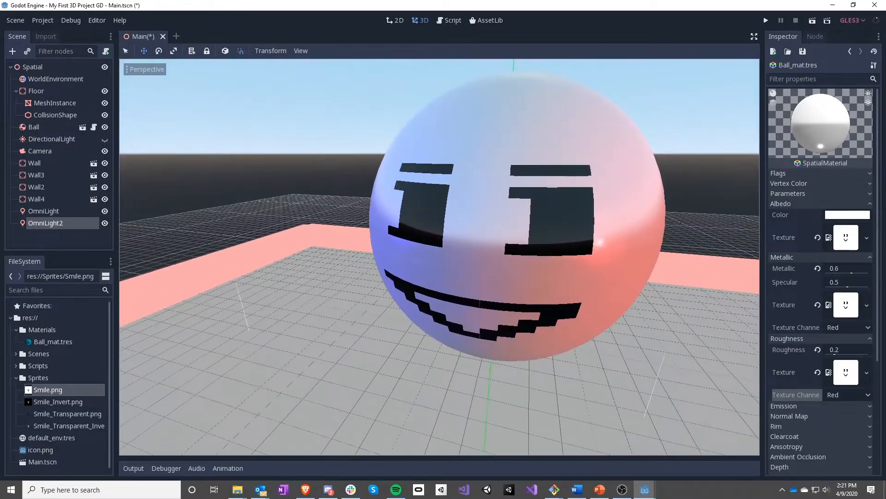
pyautogui.moveTo(452, 246); pyautogui.dragTo(462, 245, button='right')
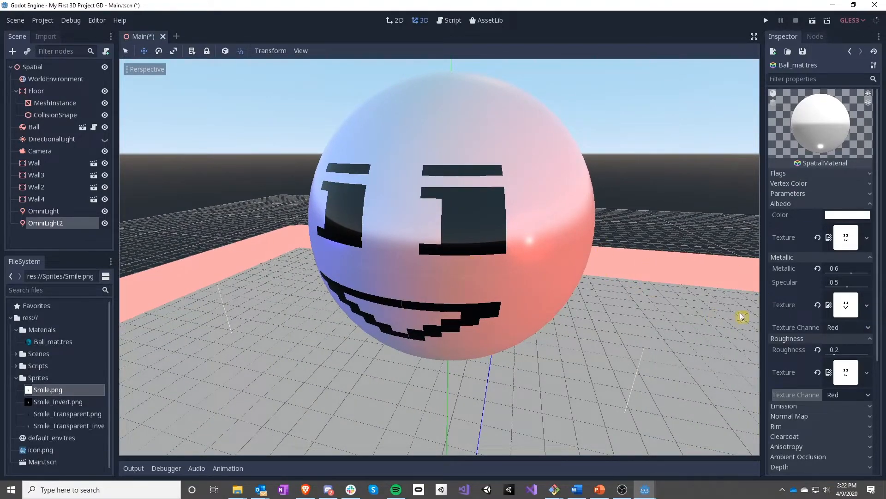
# Enable the ball material's normal map and assign Smile.png as its texture, checking the ball from different sides.
pyautogui.click(798, 416)
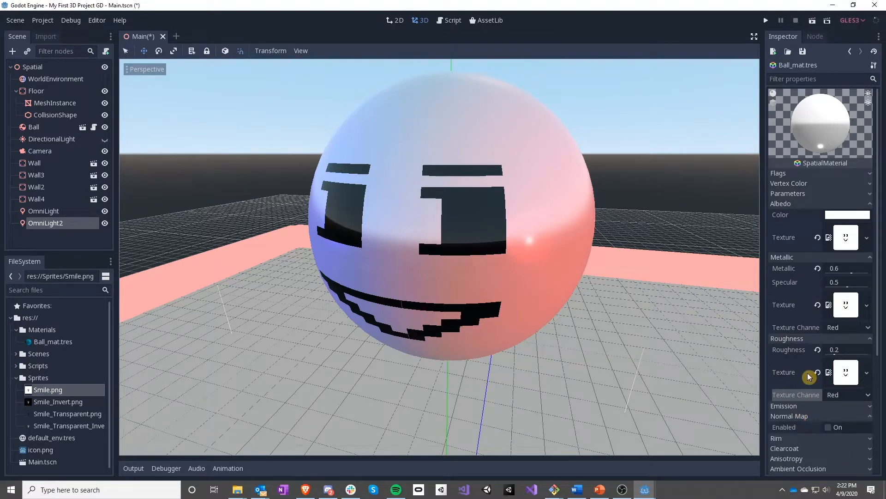
pyautogui.scroll(-2, 809, 377)
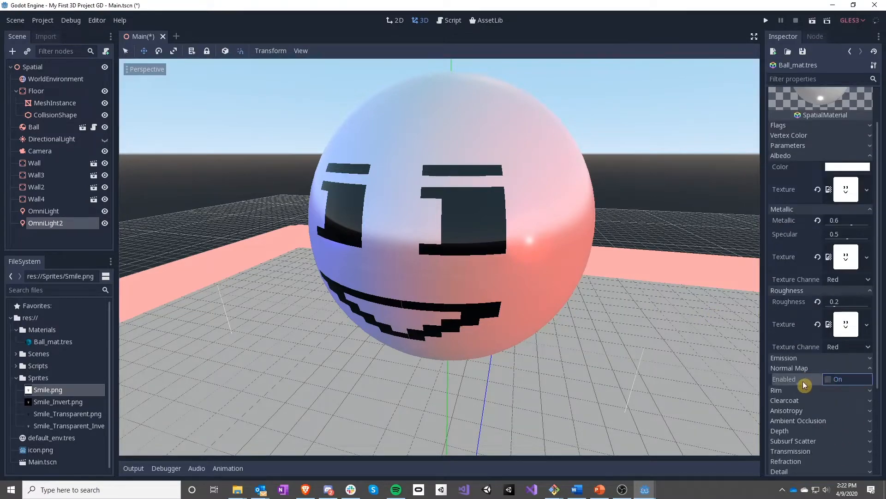
pyautogui.click(836, 381)
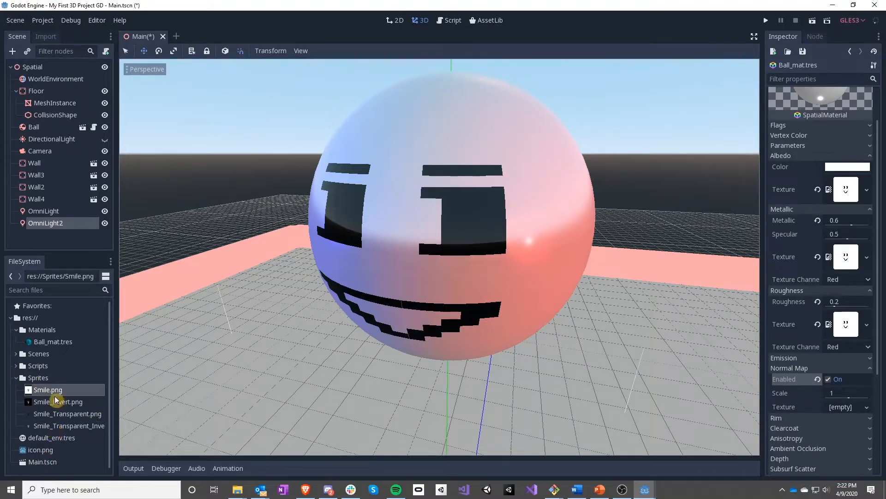
pyautogui.moveTo(56, 400); pyautogui.dragTo(760, 434)
pyautogui.moveTo(843, 411); pyautogui.dragTo(843, 408)
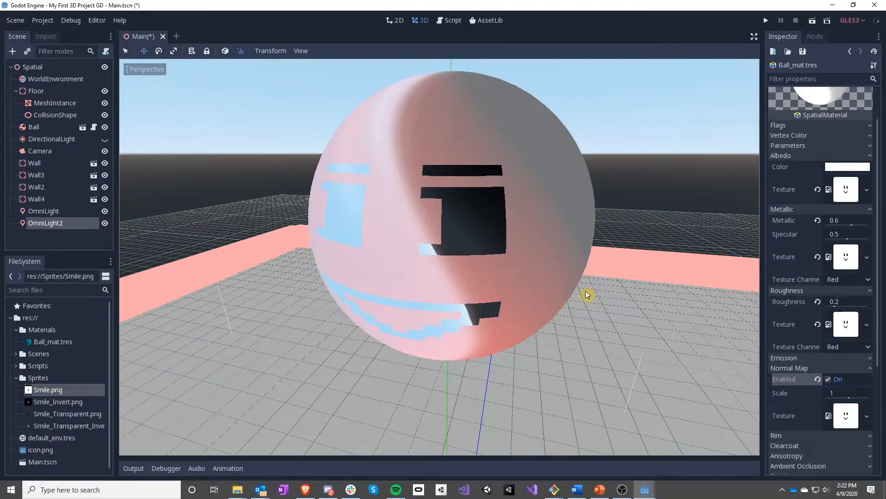
pyautogui.press('a')
pyautogui.moveTo(586, 294); pyautogui.dragTo(445, 250, button='right')
pyautogui.press('d')
pyautogui.press('a')
pyautogui.press('d')
pyautogui.press('d')
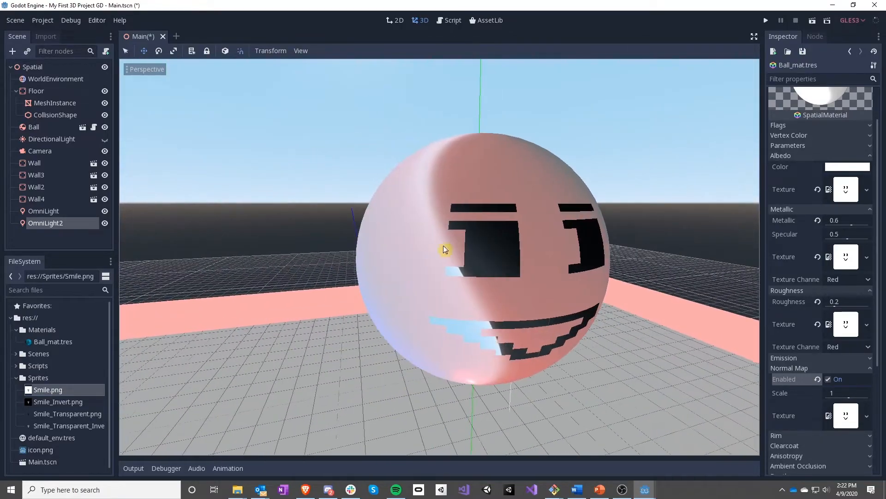
# Replace the normal map texture with Smile_Invert.png and check the ball's shading.
pyautogui.moveTo(78, 403); pyautogui.dragTo(844, 414)
pyautogui.press('a')
pyautogui.moveTo(554, 312); pyautogui.dragTo(646, 287, button='right')
pyautogui.press('d')
pyautogui.press('a')
pyautogui.press('w')
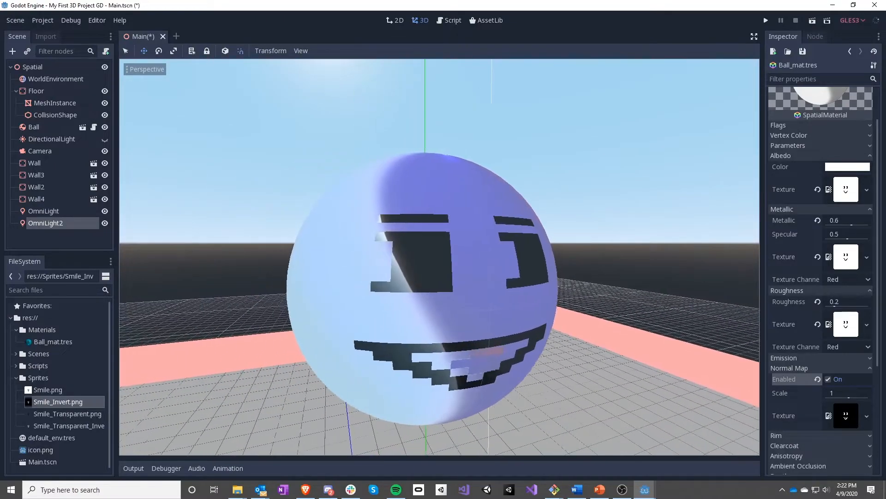
# Try Smile_Transparent.png and the inverted transparent smile sprite as the normal map texture.
pyautogui.moveTo(69, 415)
pyautogui.mouseDown()
pyautogui.moveTo(766, 439)
pyautogui.moveTo(846, 415)
pyautogui.mouseUp()
pyautogui.moveTo(330, 364); pyautogui.dragTo(712, 375, button='middle')
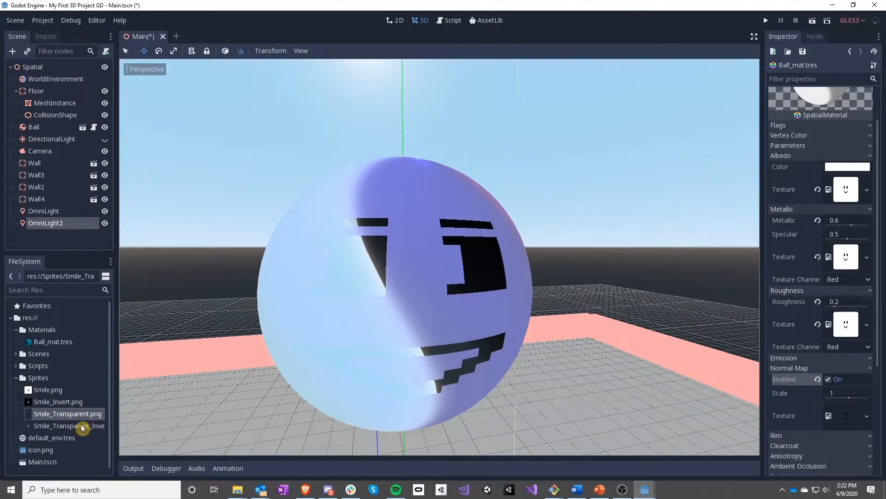
pyautogui.moveTo(82, 427)
pyautogui.mouseDown()
pyautogui.moveTo(779, 402)
pyautogui.moveTo(846, 415)
pyautogui.mouseUp()
pyautogui.moveTo(643, 358)
pyautogui.mouseDown(button='right')
pyautogui.moveTo(619, 356)
pyautogui.moveTo(696, 318)
pyautogui.mouseUp(button='right')
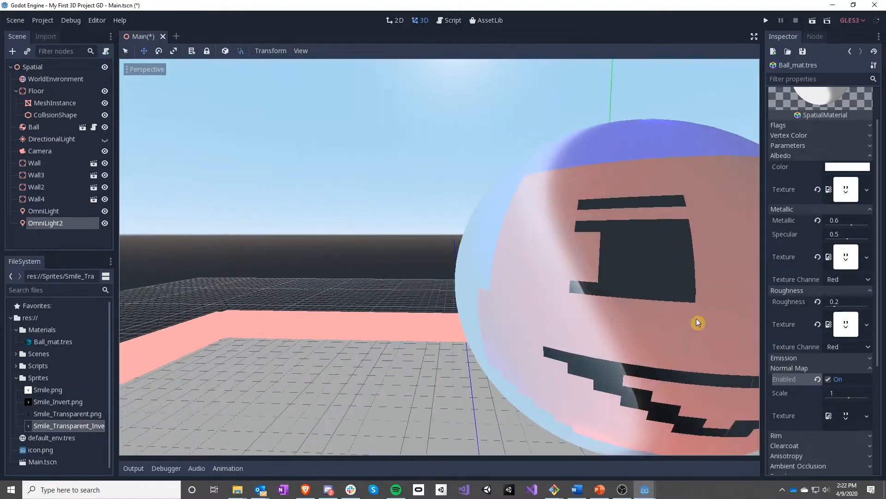
# Disable the ball material's normal map and bring the whole ball back into view.
pyautogui.click(828, 379)
pyautogui.press('s')
pyautogui.moveTo(527, 292); pyautogui.dragTo(535, 291, button='right')
pyautogui.press('w')
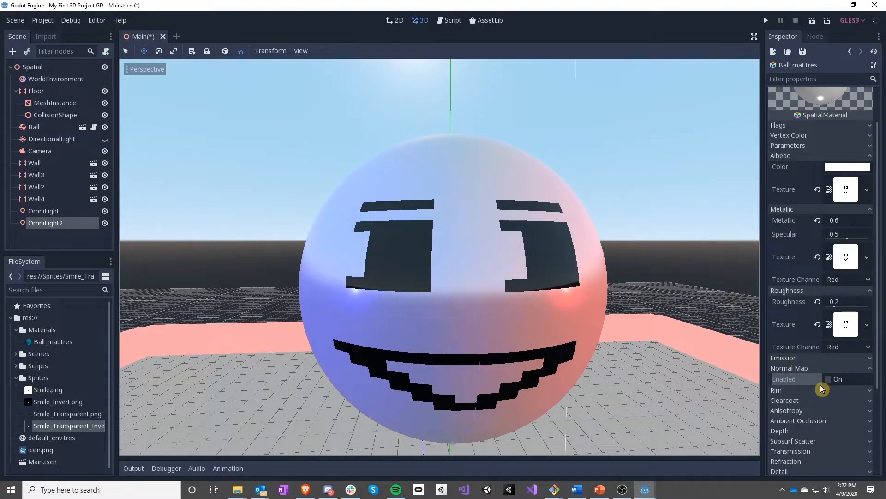
pyautogui.click(791, 369)
# Enable emission on the ball material and view the ball from farther away.
pyautogui.click(800, 358)
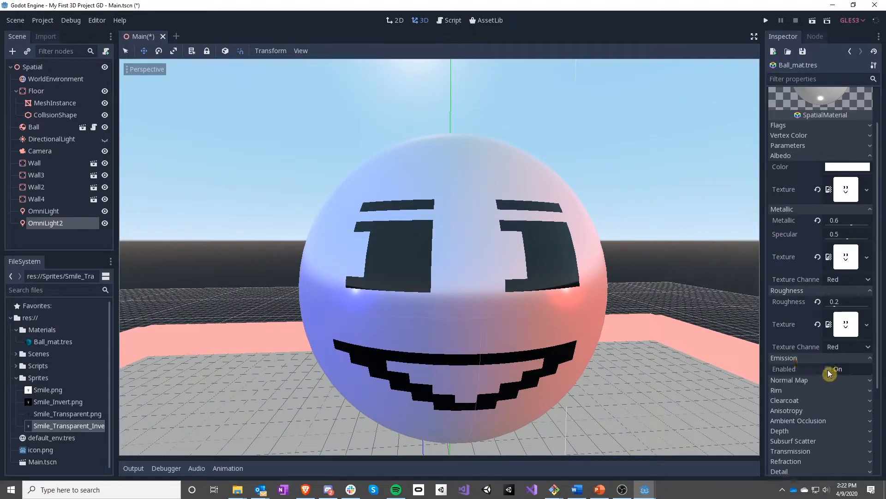
pyautogui.click(828, 369)
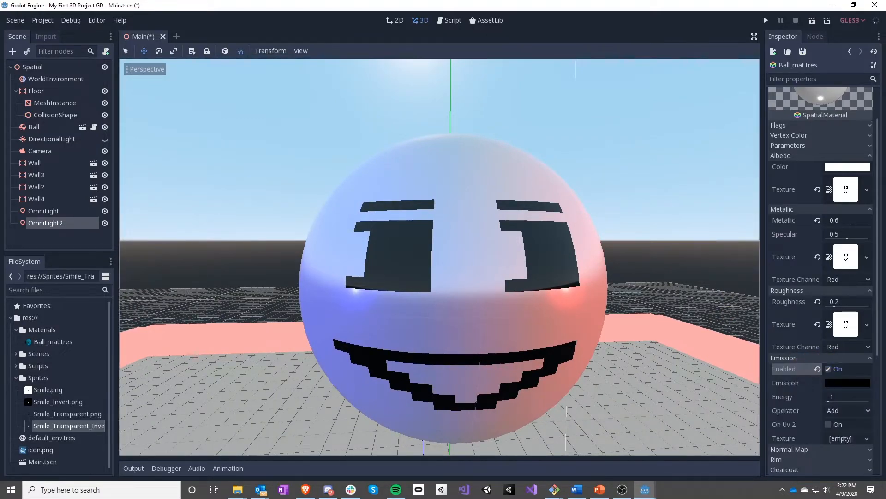
pyautogui.press('s')
pyautogui.moveTo(442, 238); pyautogui.dragTo(444, 246, button='right')
pyautogui.press('w')
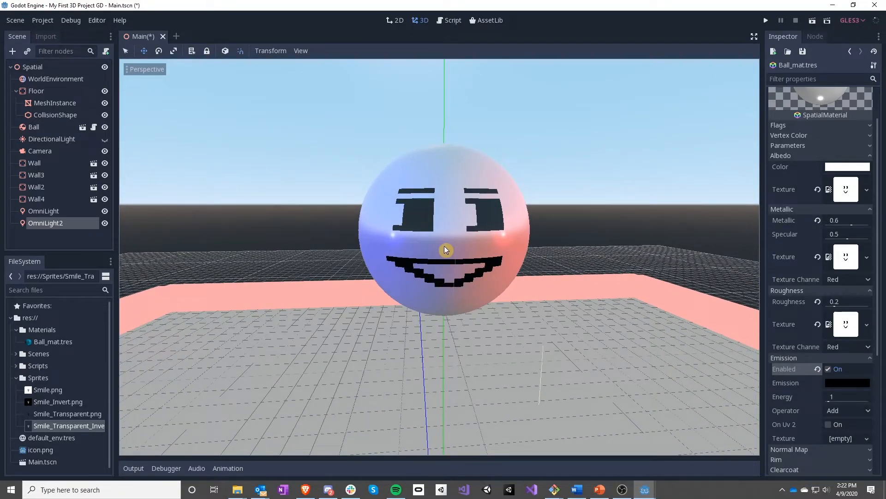
# Set the WorldEnvironment's background mode to Custom Color with a background energy of 0.
pyautogui.click(70, 79)
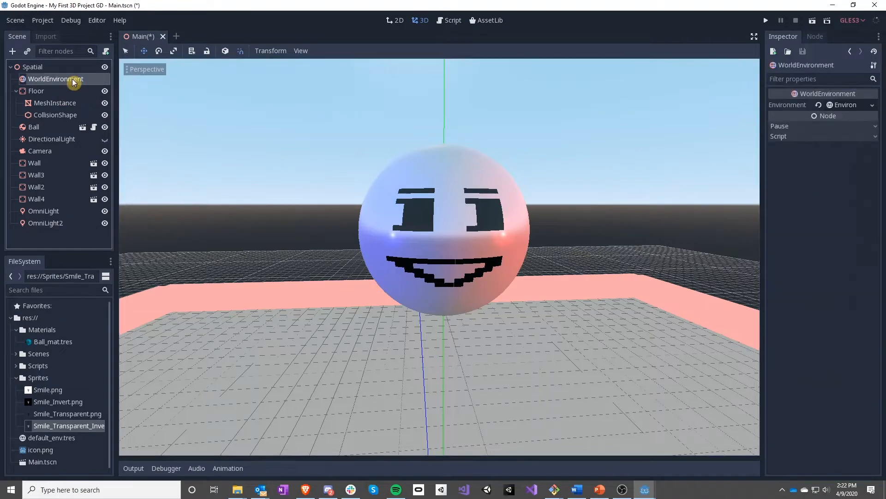
pyautogui.click(844, 106)
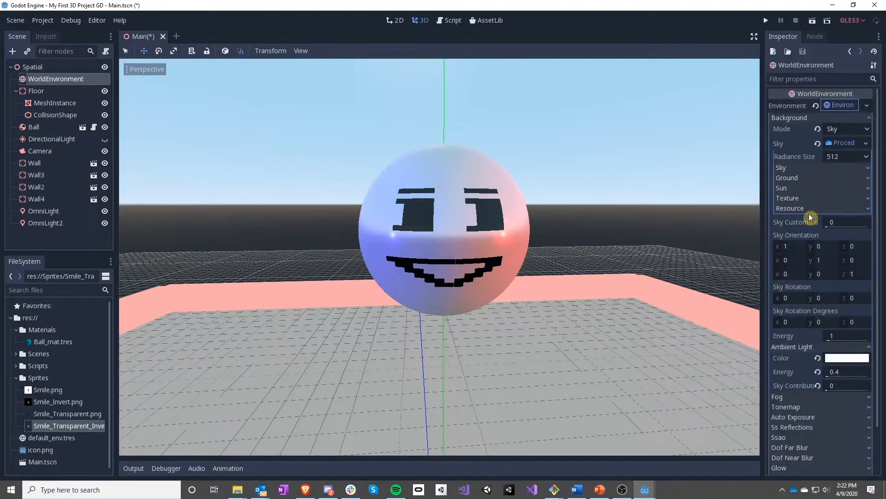
pyautogui.click(868, 129)
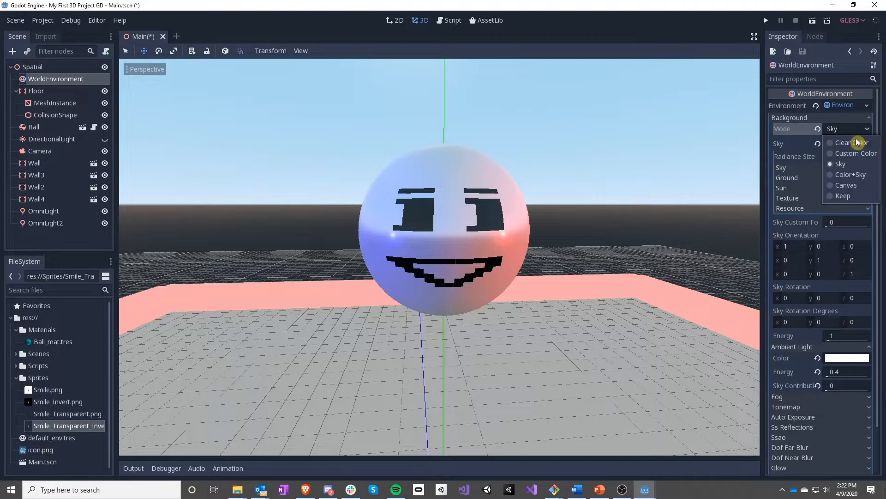
pyautogui.click(849, 153)
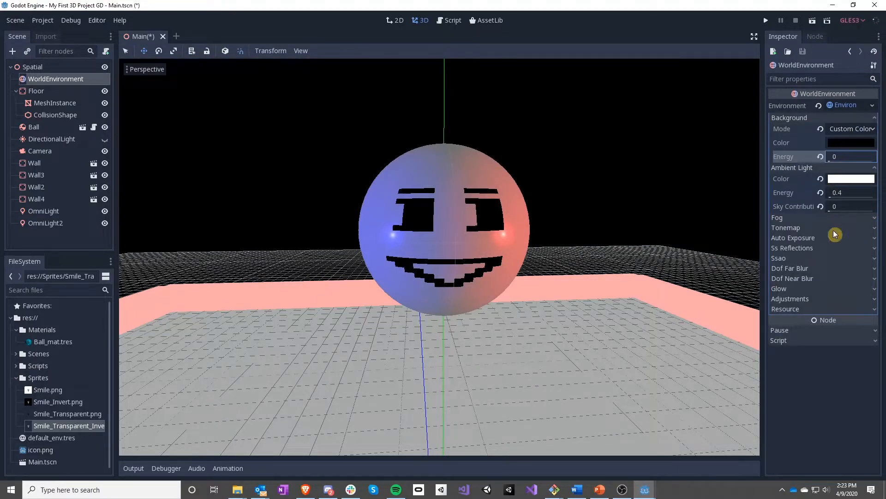
# Set the environment's ambient light energy to 0 and check how the omni lights alone shade the ball.
pyautogui.click(821, 194)
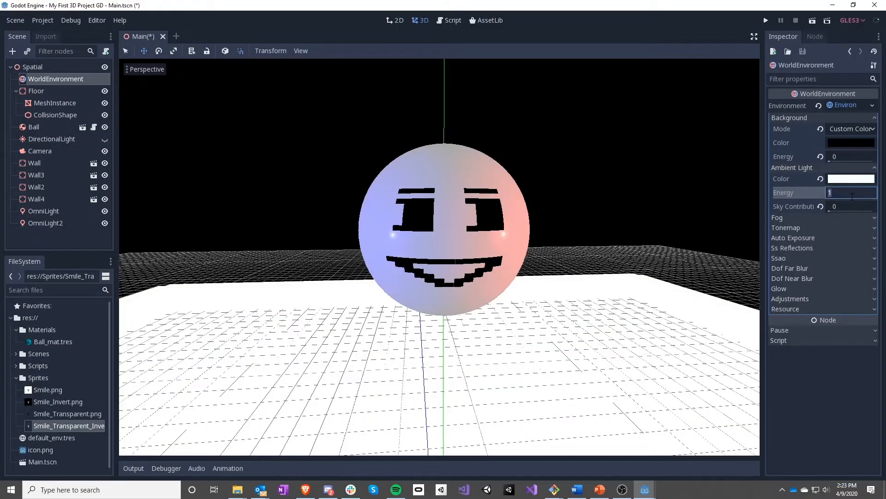
pyautogui.write('0')
pyautogui.press('Return')
pyautogui.moveTo(674, 259); pyautogui.dragTo(445, 248, button='right')
pyautogui.press('s')
pyautogui.press('d')
pyautogui.press('w')
pyautogui.press('s')
pyautogui.press('w')
pyautogui.press('w')
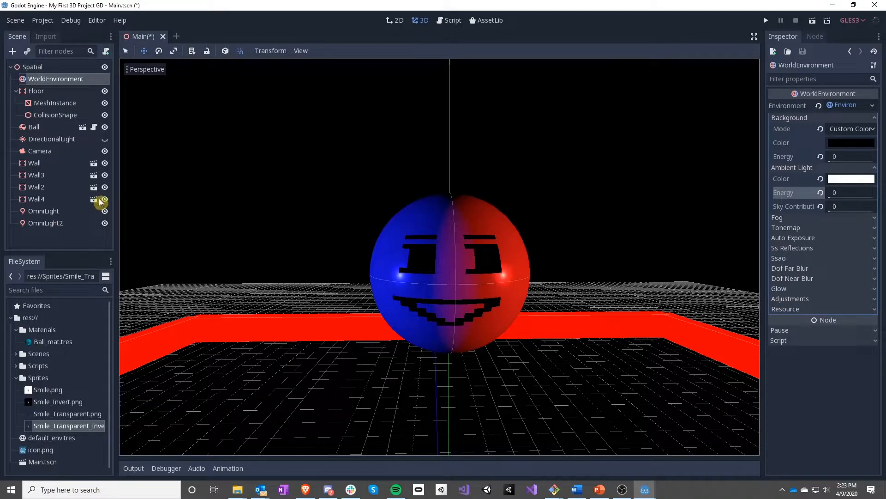
# Disable emission on the mesh material in the Wall scene, return to the Main scene and save.
pyautogui.click(94, 163)
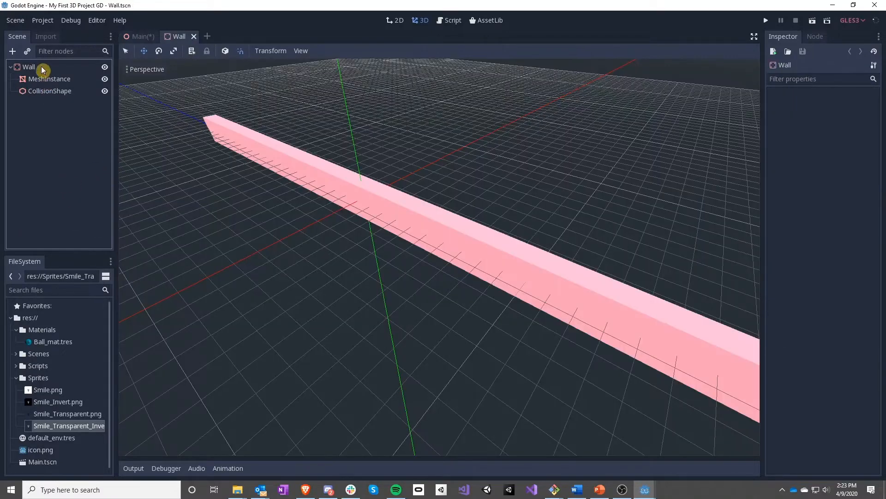
pyautogui.click(50, 79)
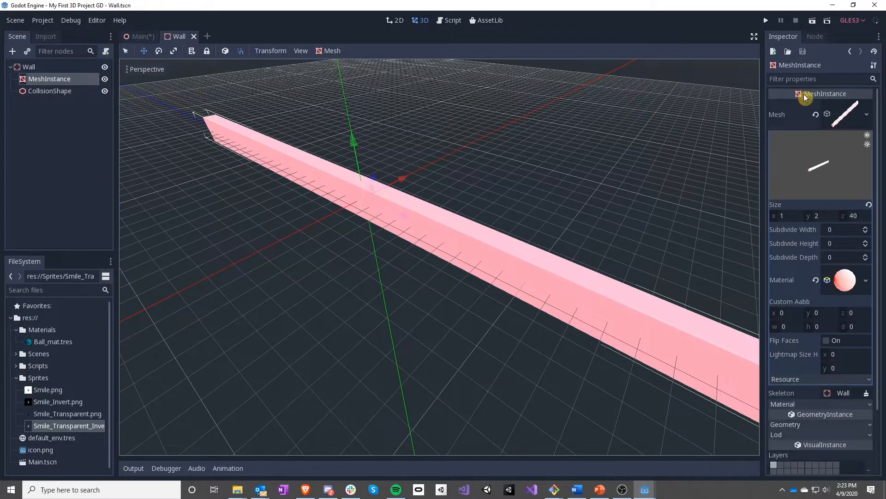
pyautogui.click(844, 280)
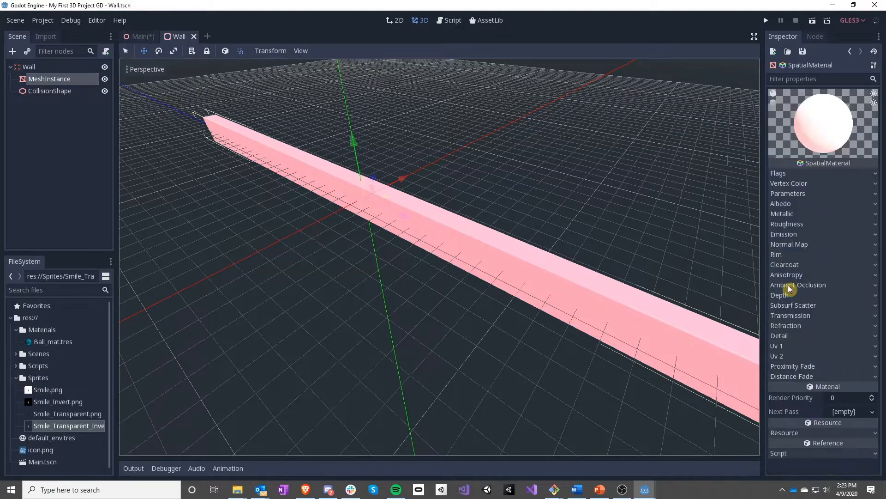
pyautogui.click(831, 235)
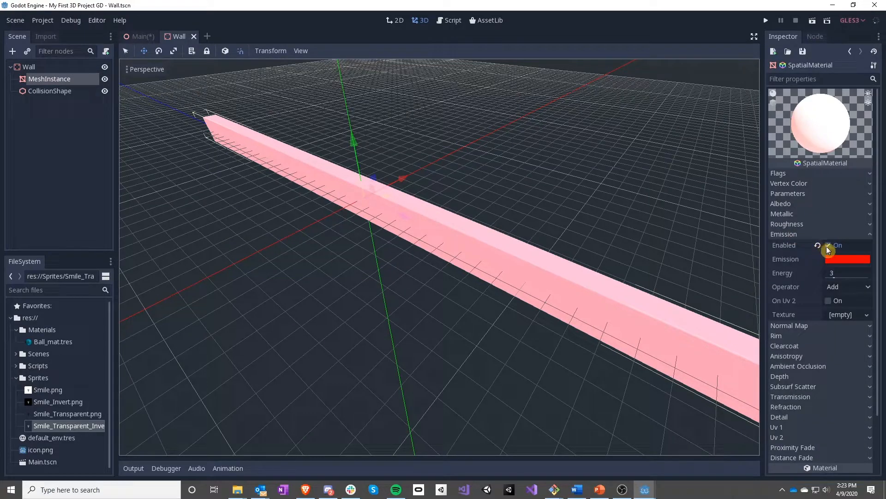
pyautogui.click(827, 246)
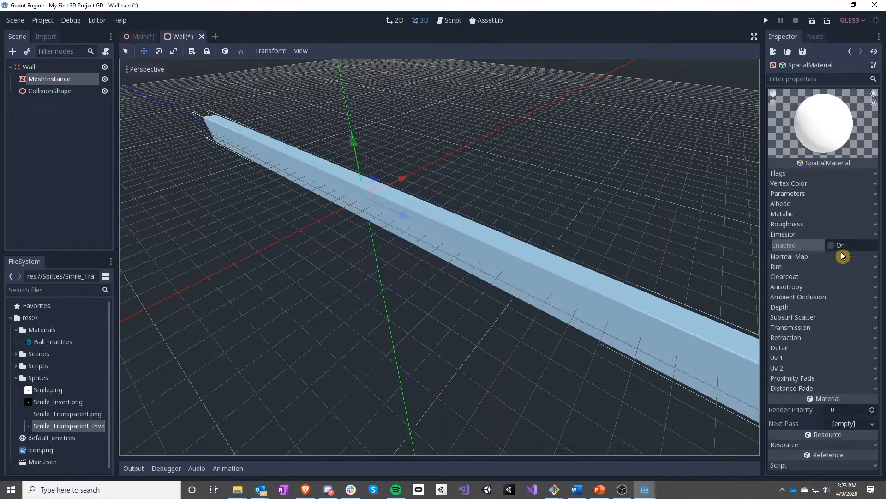
pyautogui.click(137, 37)
pyautogui.hotkey('ctrl', 's')
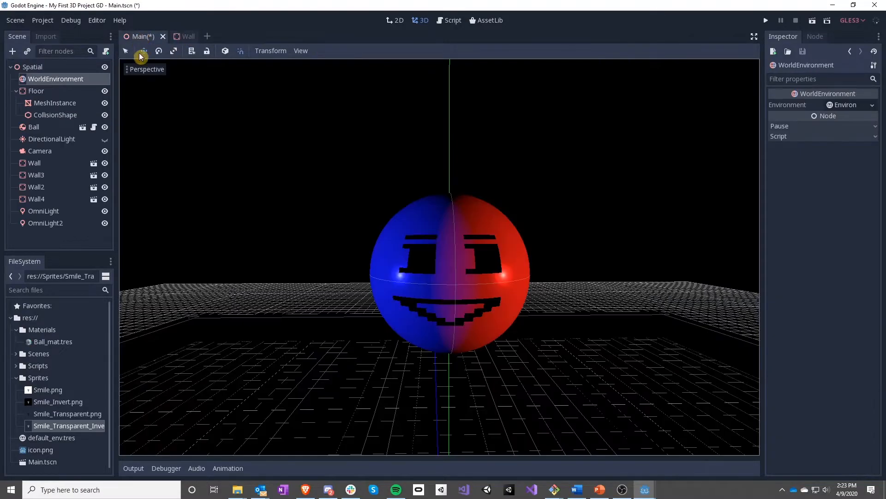
# Set the range of the red OmniLight to 20.
pyautogui.moveTo(451, 253); pyautogui.dragTo(74, 193, button='right')
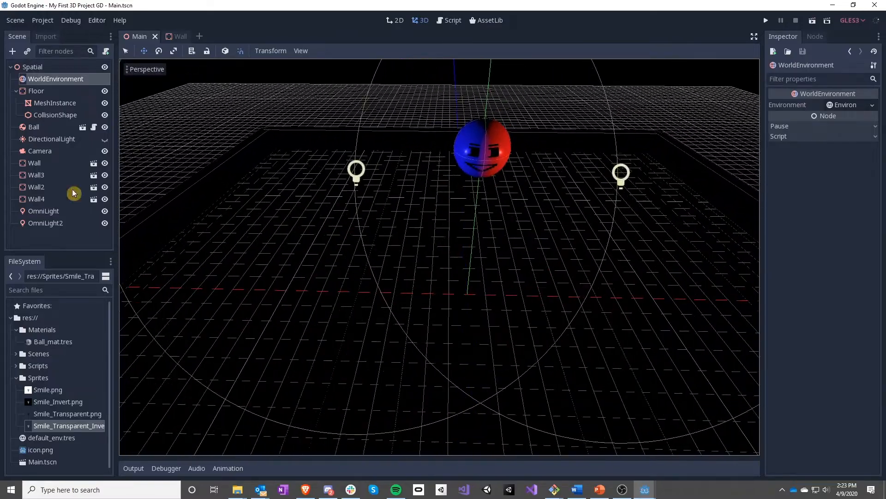
pyautogui.click(53, 212)
pyautogui.click(803, 105)
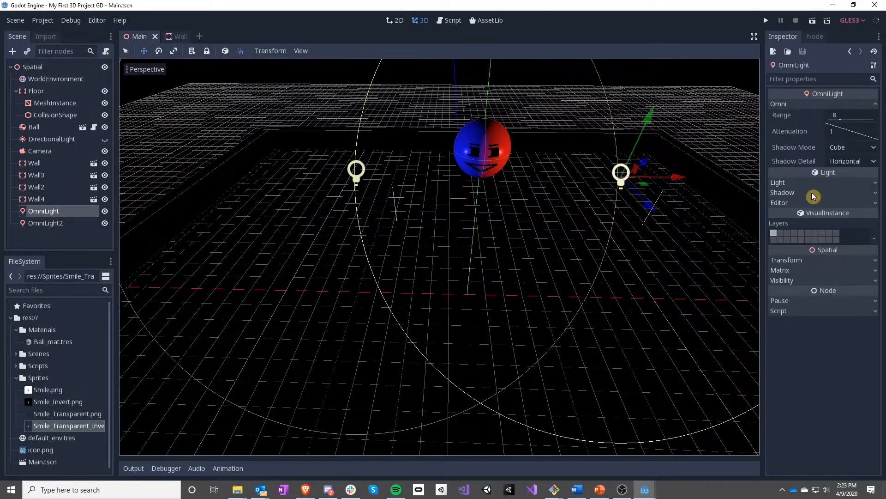
pyautogui.click(847, 115)
pyautogui.write('20')
pyautogui.press('Return')
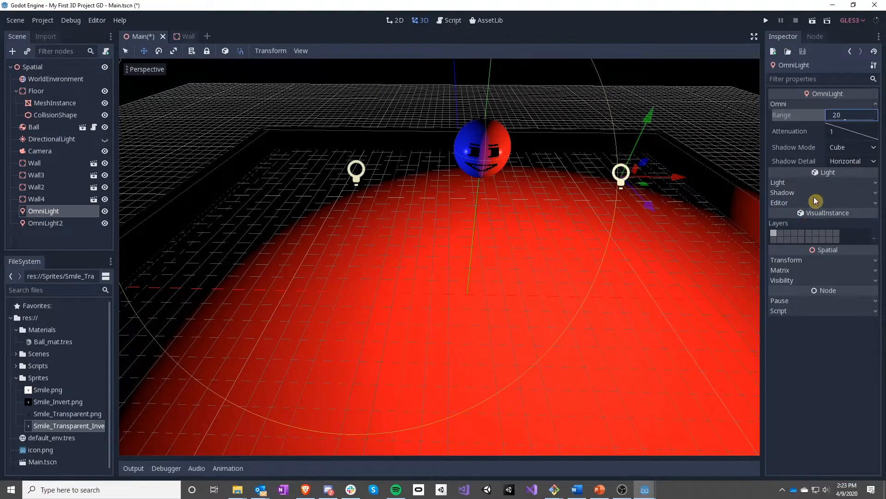
# Move the red OmniLight to x 10 and z 10 through its translation values.
pyautogui.click(816, 261)
pyautogui.click(796, 282)
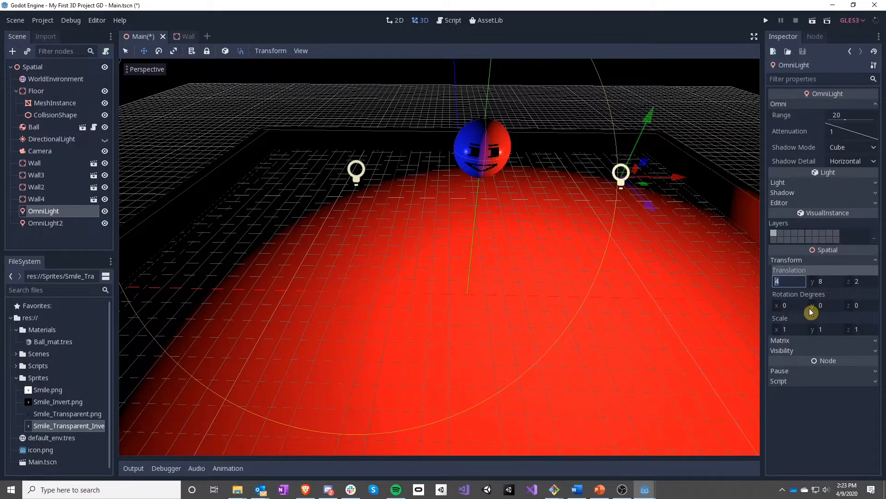
pyautogui.write('10')
pyautogui.press('Tab')
pyautogui.press('Tab')
pyautogui.write('10')
pyautogui.press('Return')
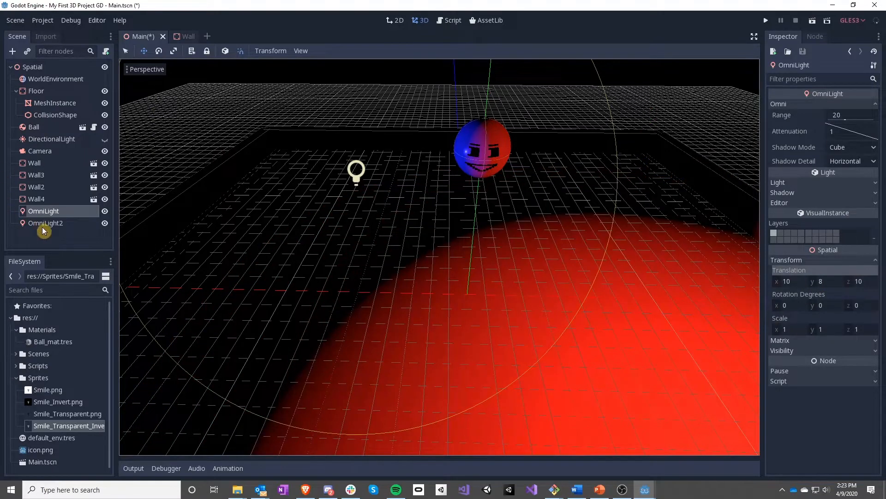
# Move the blue OmniLight2 to x -10 and z -10 through its translation values.
pyautogui.click(43, 225)
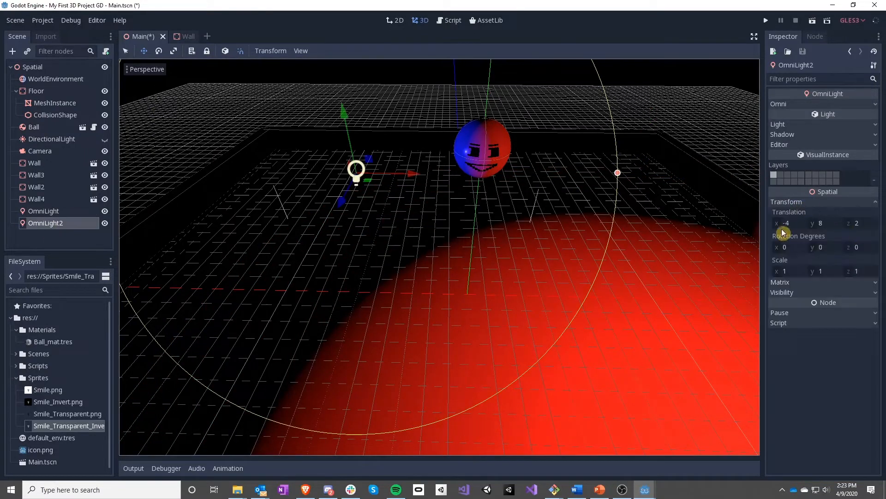
pyautogui.click(790, 223)
pyautogui.write('-10')
pyautogui.press('Tab')
pyautogui.press('Tab')
pyautogui.write('-10')
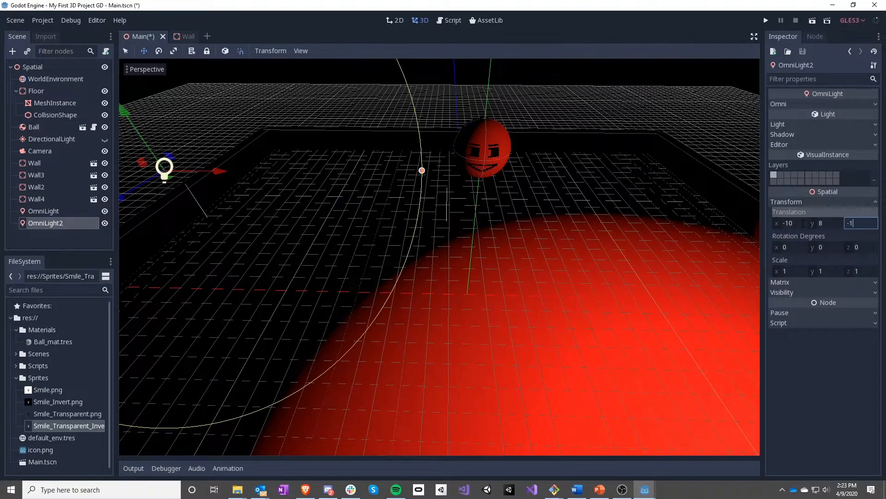
pyautogui.press('Return')
# Set the range of the blue OmniLight2 to 20.
pyautogui.click(791, 104)
pyautogui.click(844, 114)
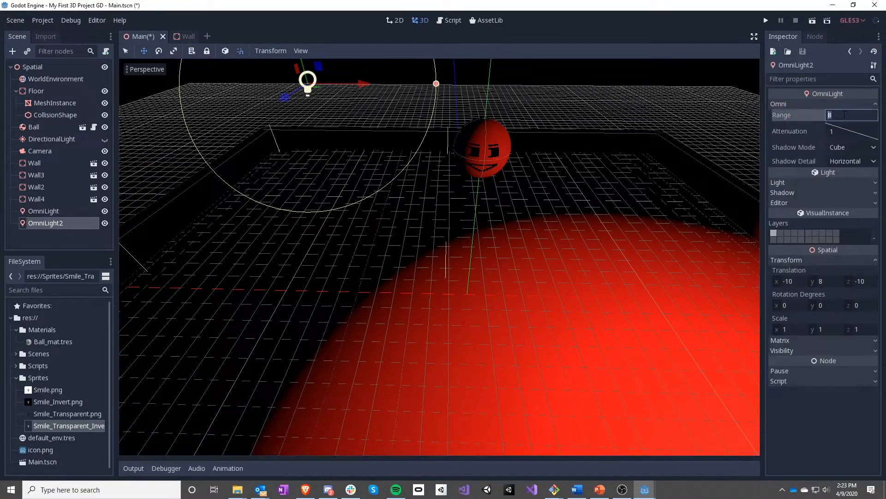
pyautogui.write('20')
pyautogui.press('Return')
# Lower the light energy of both OmniLight2 and OmniLight to 2.
pyautogui.click(804, 183)
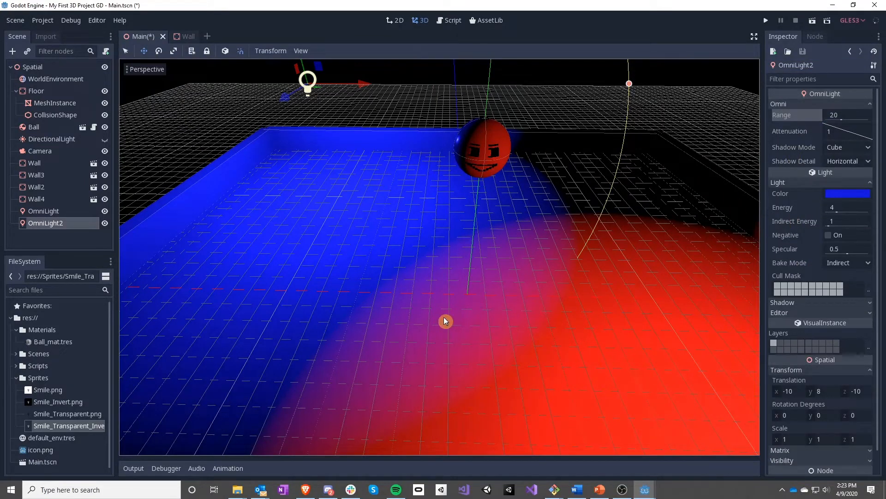
pyautogui.moveTo(849, 211); pyautogui.dragTo(839, 212)
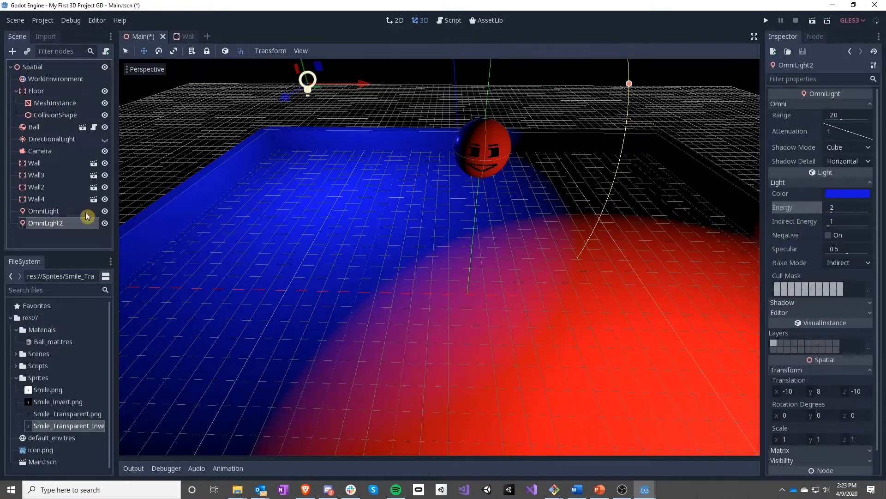
pyautogui.click(44, 211)
pyautogui.moveTo(843, 208); pyautogui.dragTo(833, 208)
# Run the project to check the red and blue lighting in the game window, then close it.
pyautogui.moveTo(544, 253); pyautogui.dragTo(680, 65, button='right')
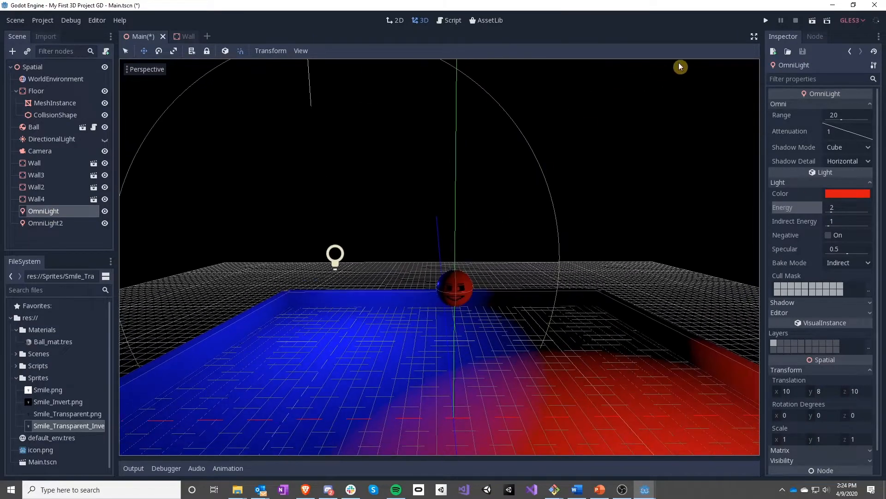
pyautogui.click(766, 20)
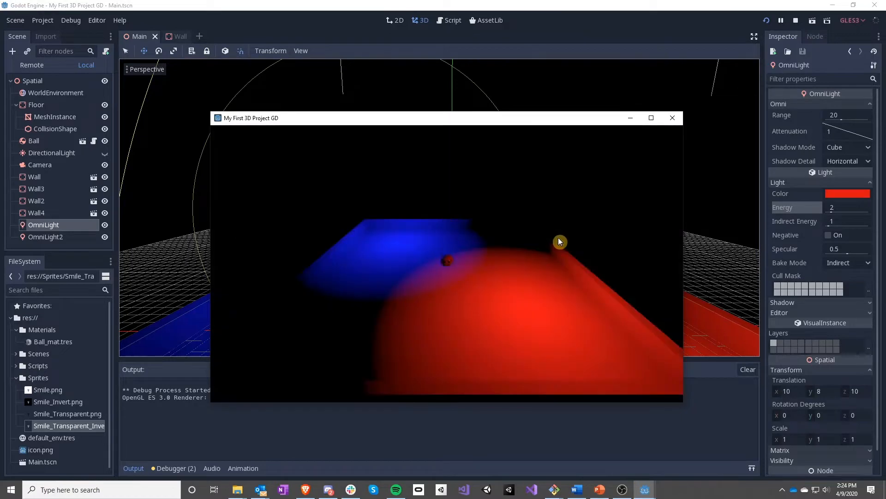
pyautogui.press('Up')
pyautogui.click(673, 117)
# Enable auto exposure in the WorldEnvironment and check the scene's brightness from different distances.
pyautogui.scroll(5, 425, 245)
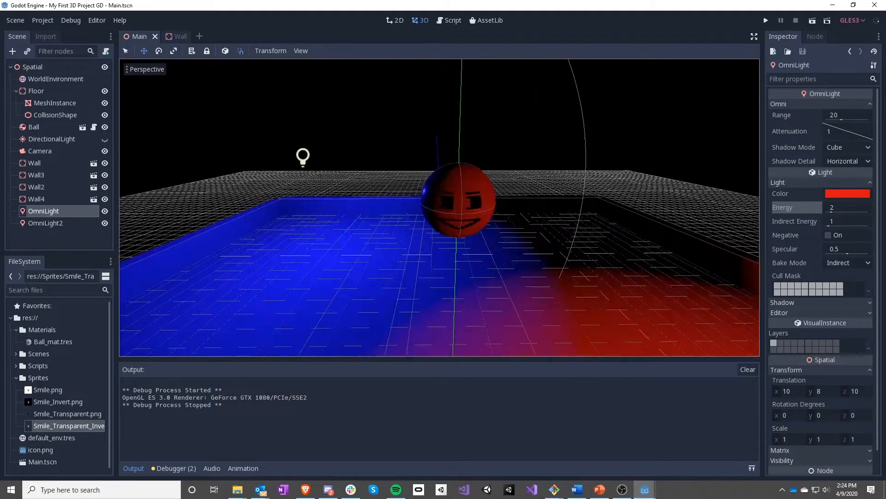
pyautogui.click(42, 79)
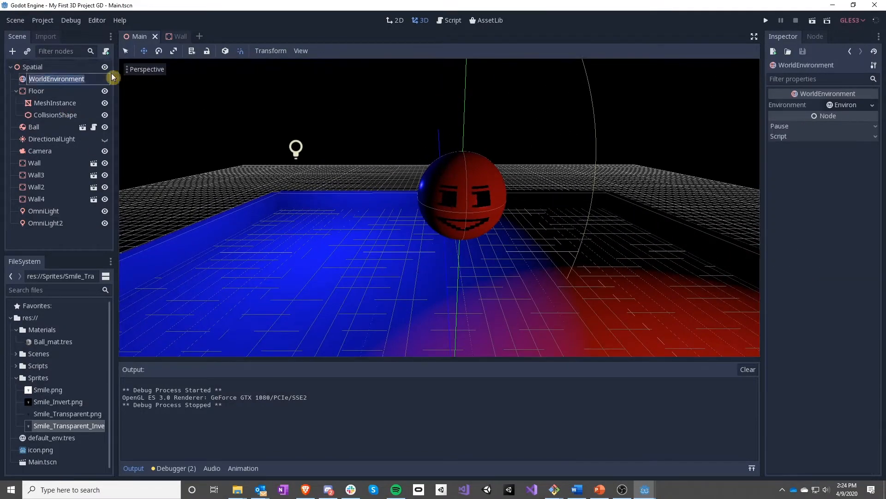
pyautogui.click(841, 105)
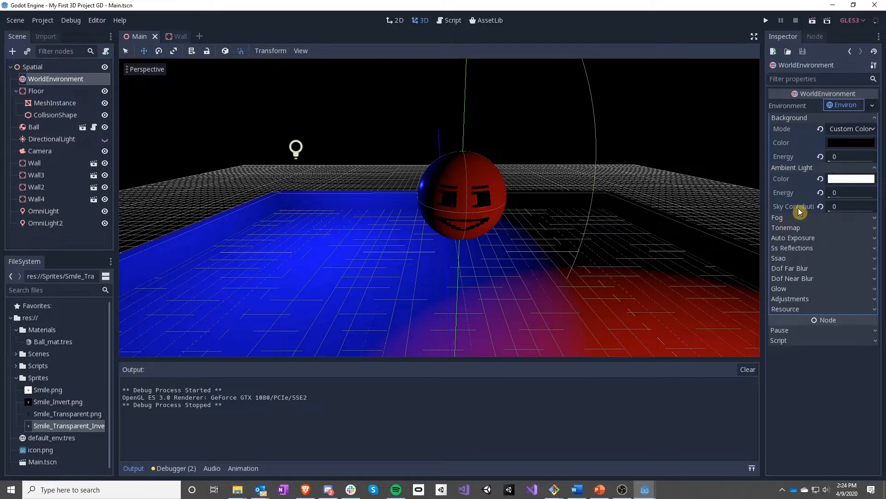
pyautogui.click(802, 238)
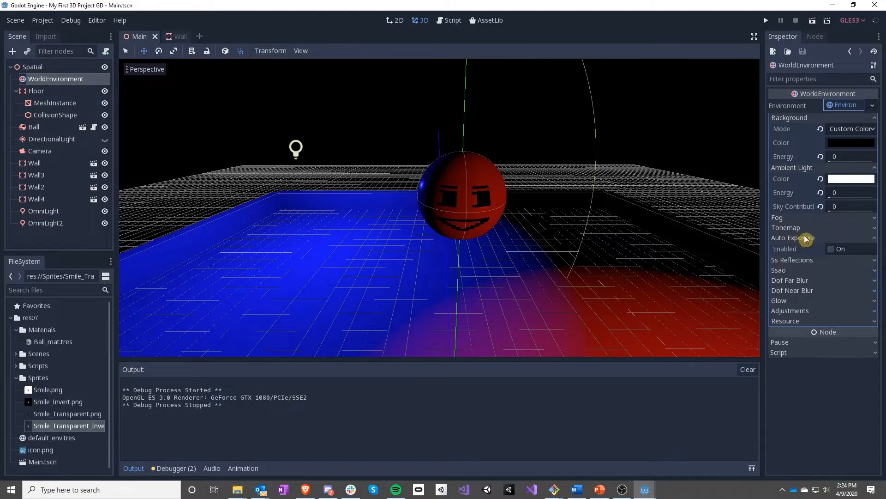
pyautogui.click(831, 248)
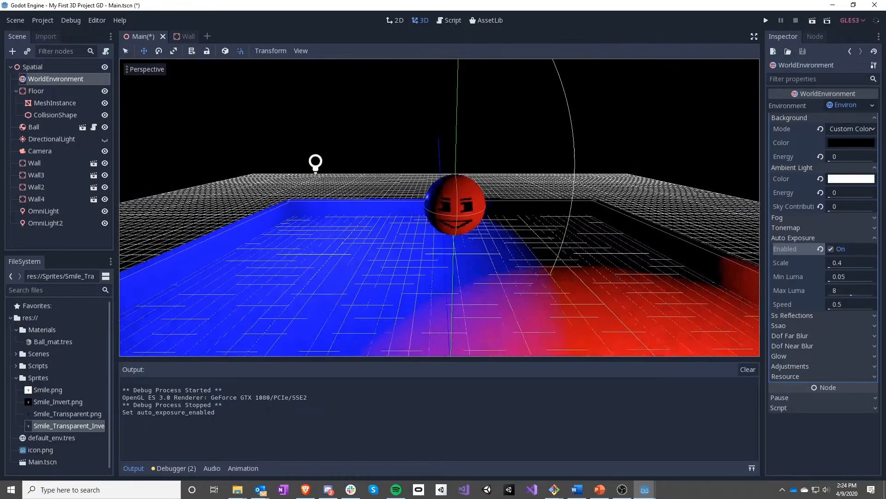
pyautogui.press('s')
pyautogui.moveTo(439, 207); pyautogui.dragTo(450, 224, button='right')
pyautogui.press('w')
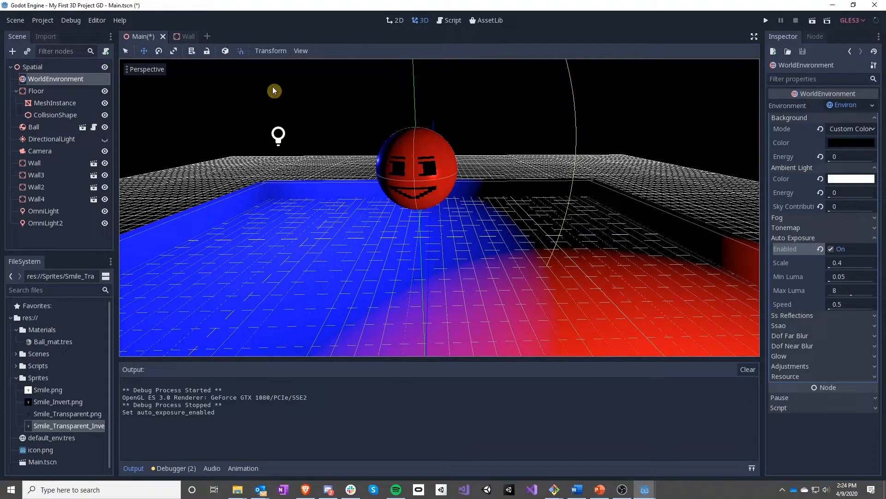
# Raise the red OmniLight's energy to the maximum of 16 and view the lit floor from farther away.
pyautogui.click(58, 212)
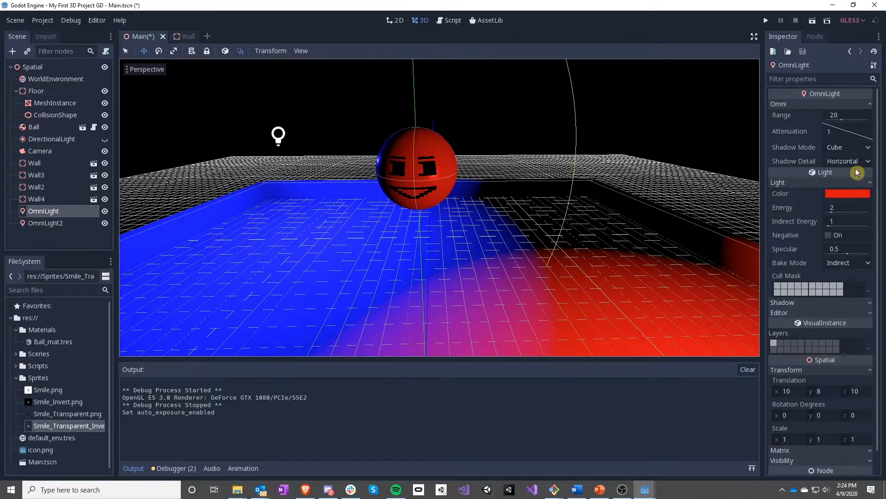
pyautogui.click(845, 212)
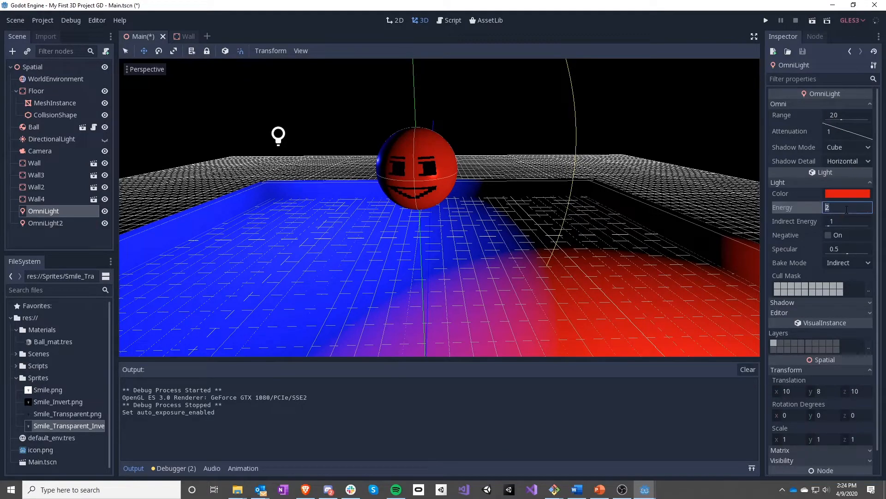
pyautogui.write('20')
pyautogui.press('Return')
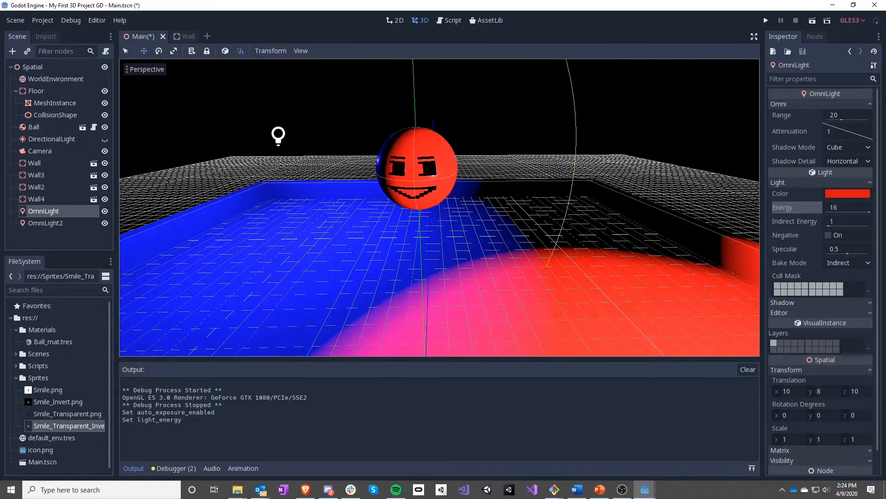
pyautogui.scroll(-4, 475, 248)
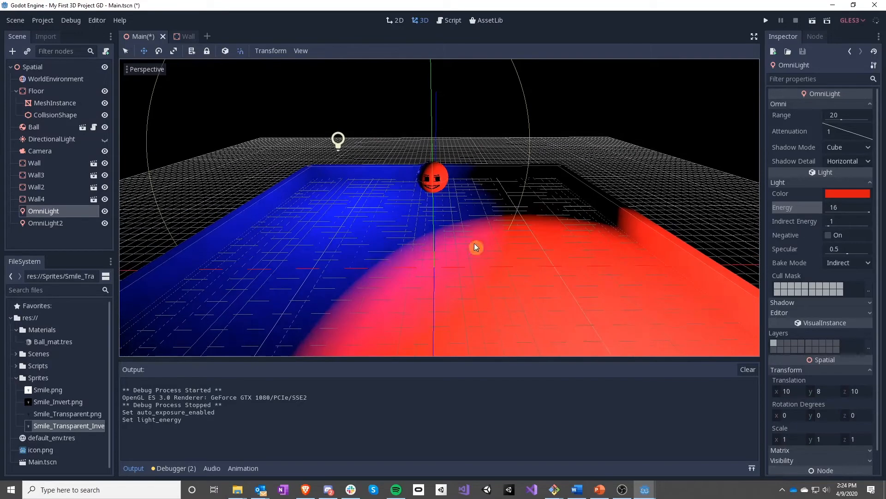
# Set the red OmniLight's energy to 2 and view the ball's lighting up close.
pyautogui.click(846, 208)
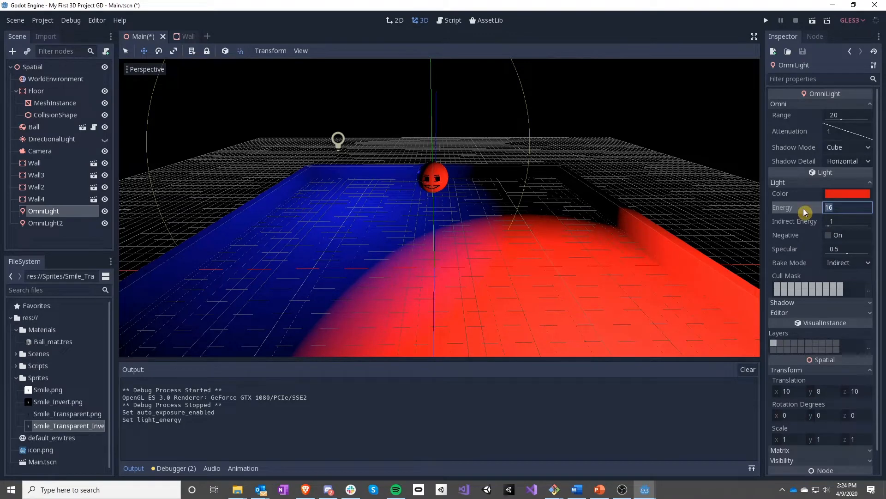
pyautogui.write('2')
pyautogui.press('Return')
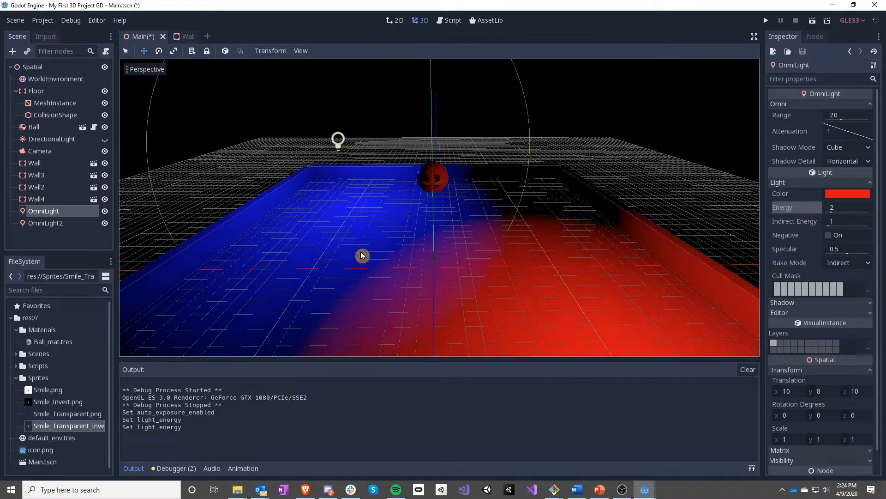
pyautogui.moveTo(438, 297); pyautogui.dragTo(444, 273, button='right')
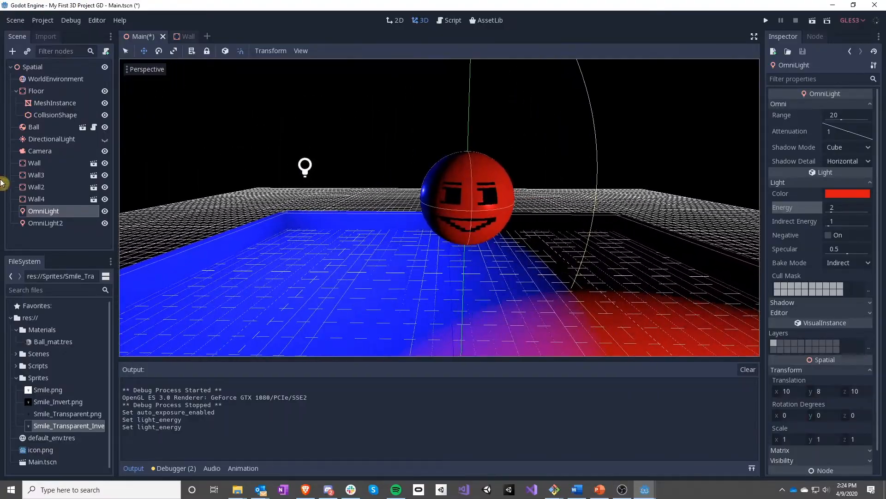
# Enable Ss Reflections and Glow in the WorldEnvironment's environment settings.
pyautogui.click(41, 82)
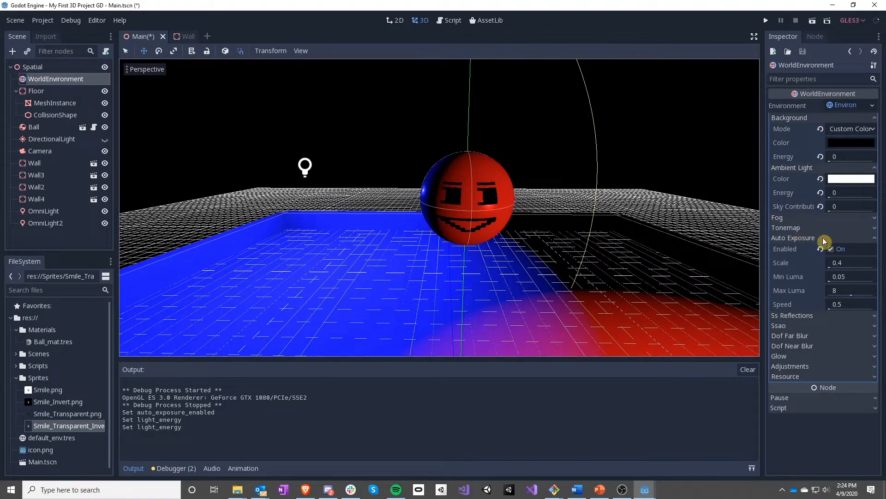
pyautogui.click(808, 316)
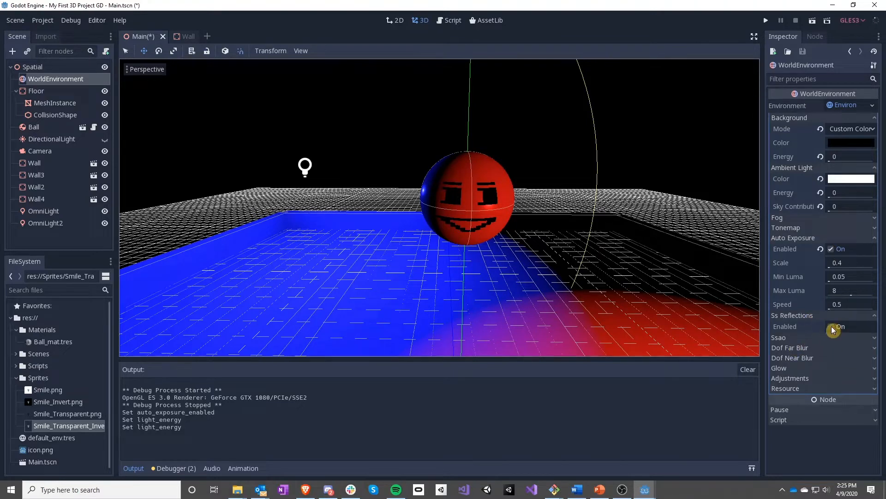
pyautogui.click(832, 326)
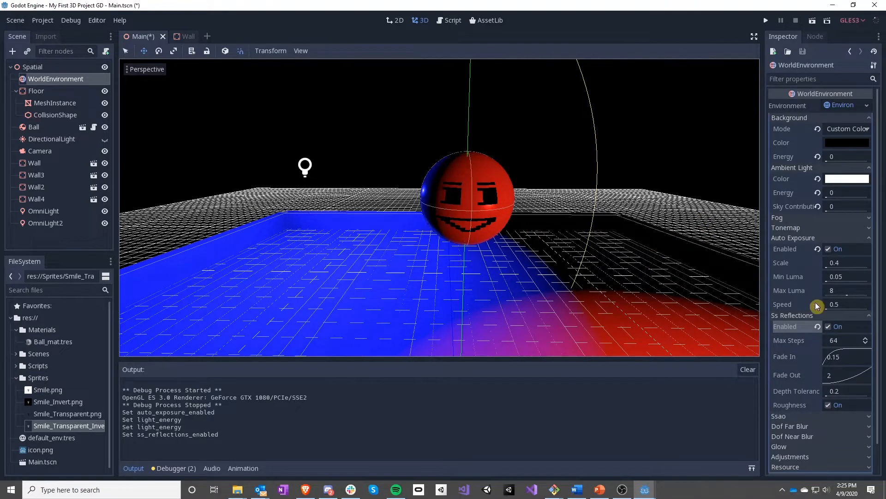
pyautogui.scroll(-2, 825, 353)
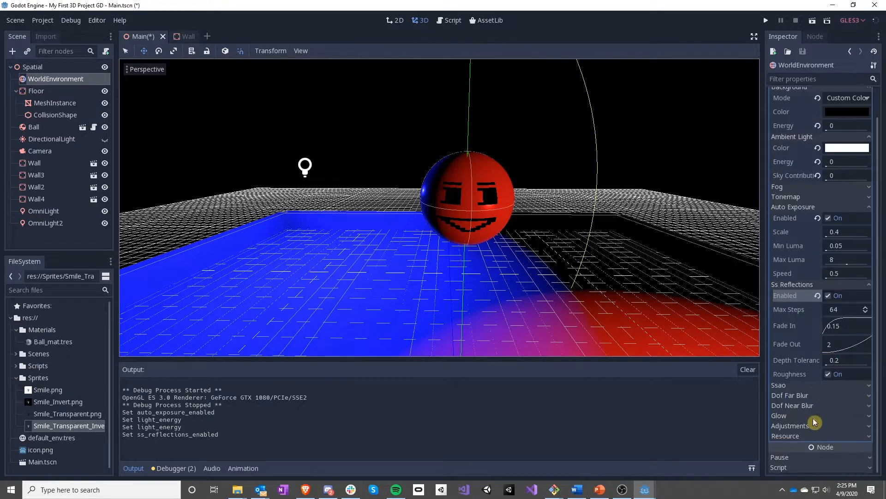
pyautogui.click(790, 416)
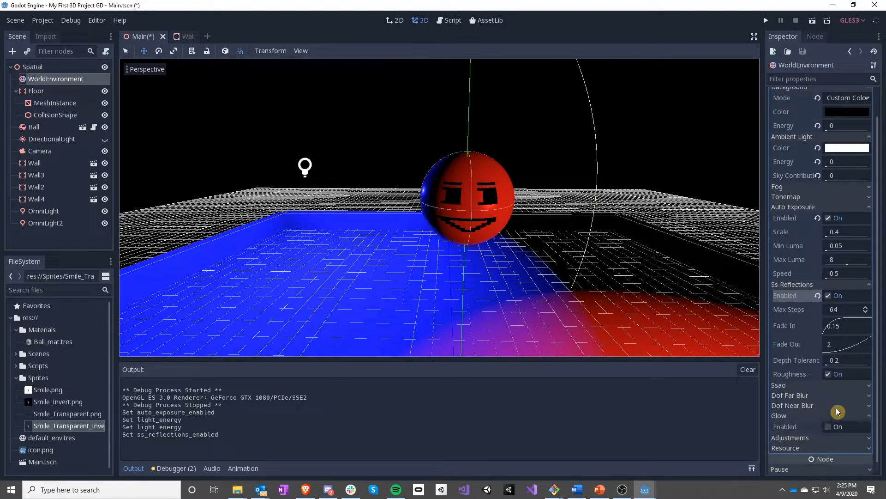
pyautogui.click(838, 428)
pyautogui.scroll(-3, 804, 383)
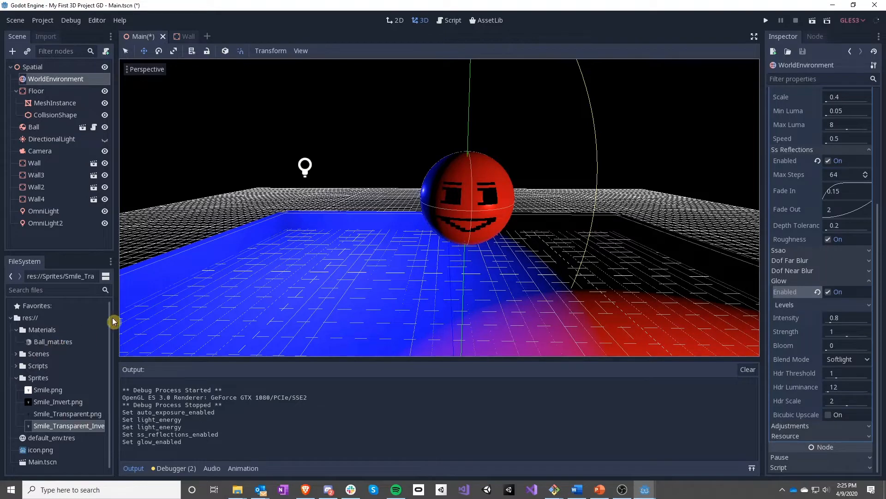
# Clear the albedo, metallic and roughness textures from the Ball_mat.tres material.
pyautogui.click(54, 342)
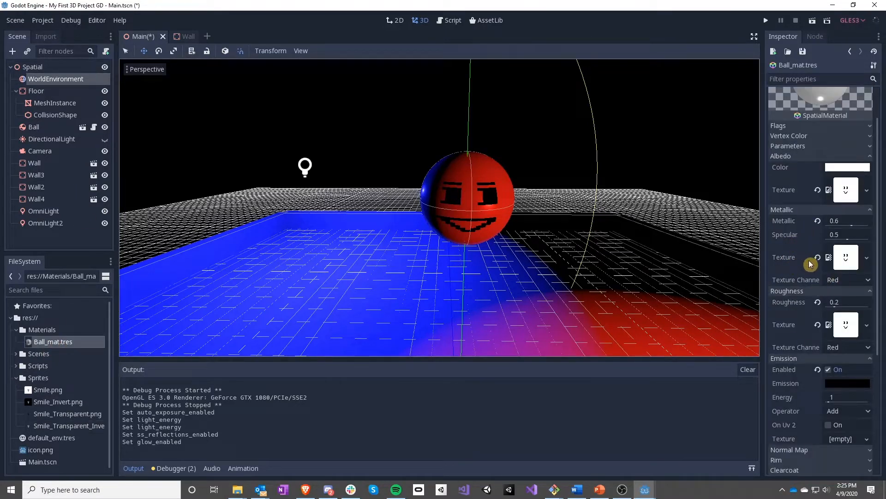
pyautogui.scroll(-2, 802, 387)
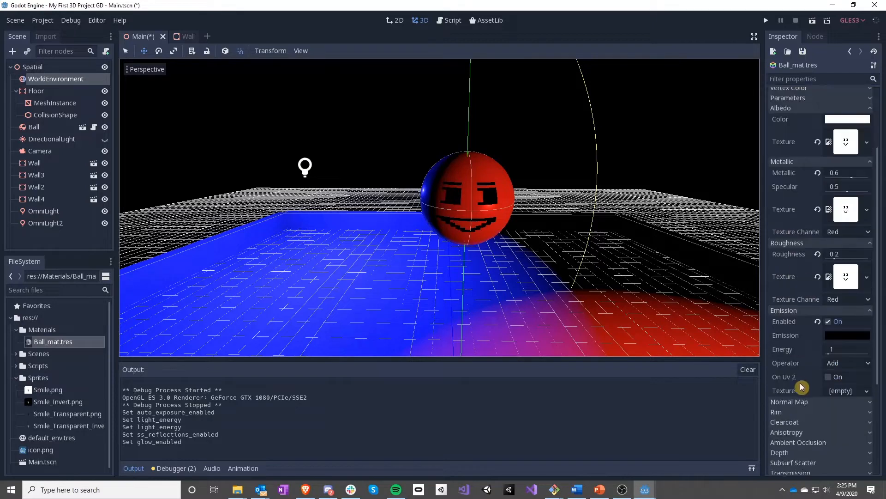
pyautogui.scroll(2, 802, 365)
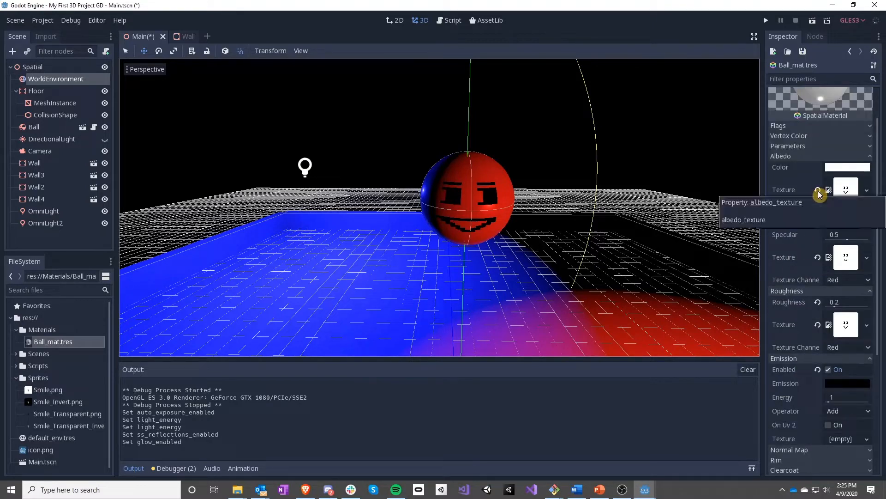
pyautogui.click(818, 191)
pyautogui.click(818, 258)
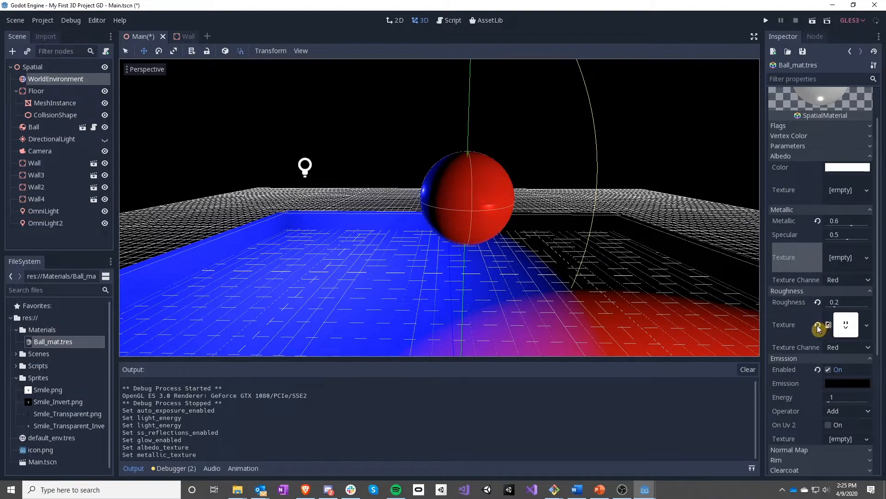
pyautogui.click(817, 326)
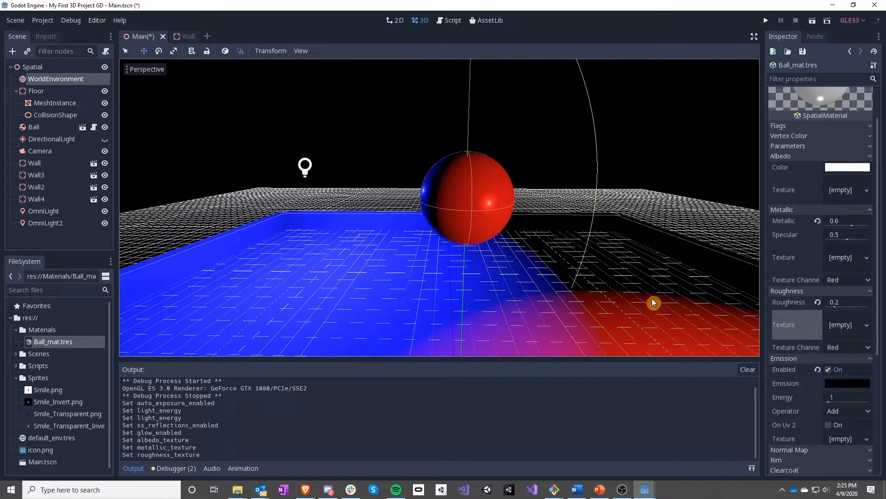
# Set the ball material's Metallic to 0.2 and its Roughness to 0.4.
pyautogui.click(848, 222)
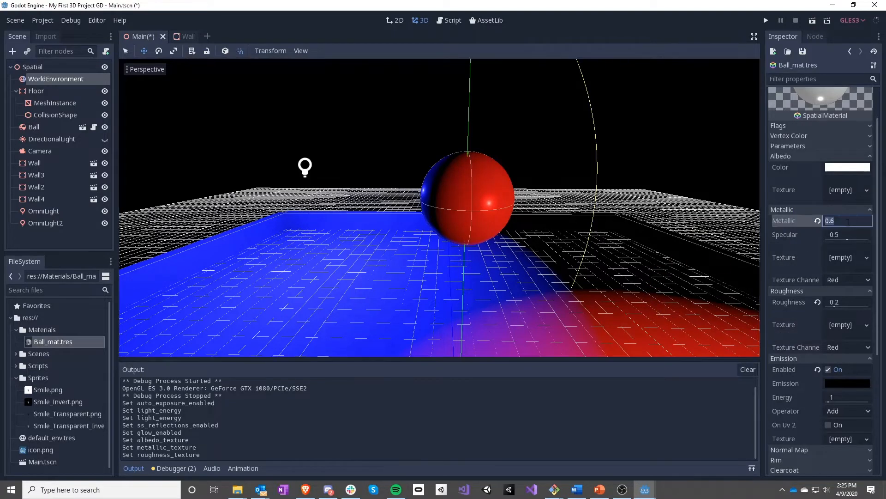
pyautogui.press('Return')
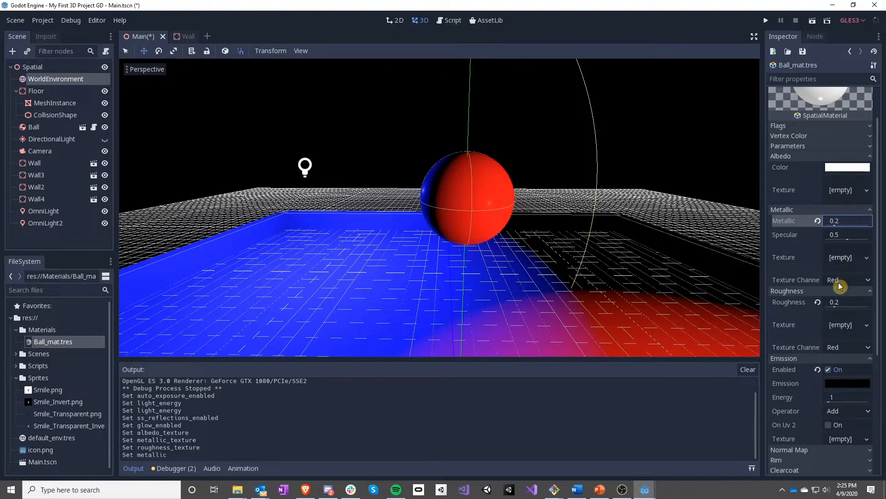
pyautogui.click(844, 303)
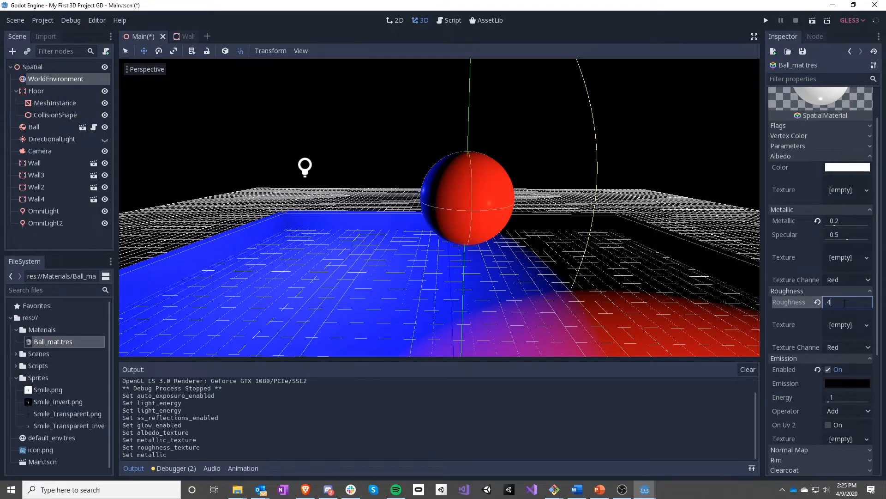
pyautogui.press('Return')
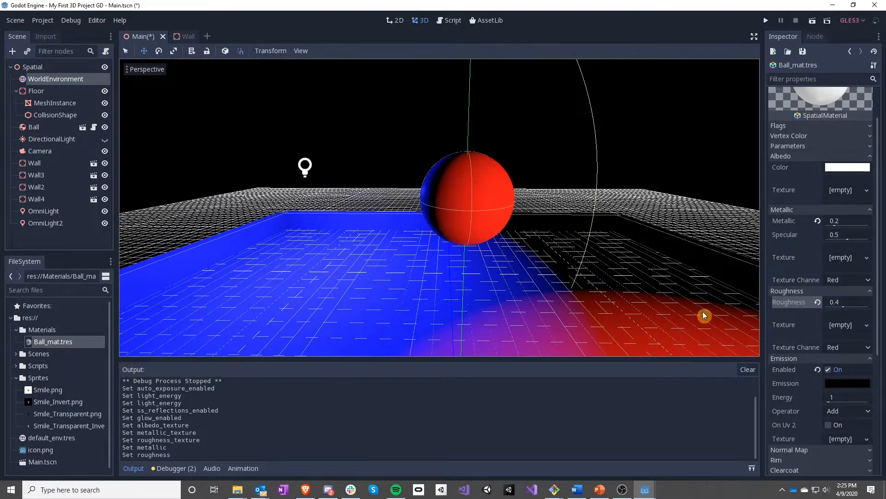
# Set the ball material's emission color to ffff00 and run the project to check the glowing ball, closing the game window when done.
pyautogui.click(852, 384)
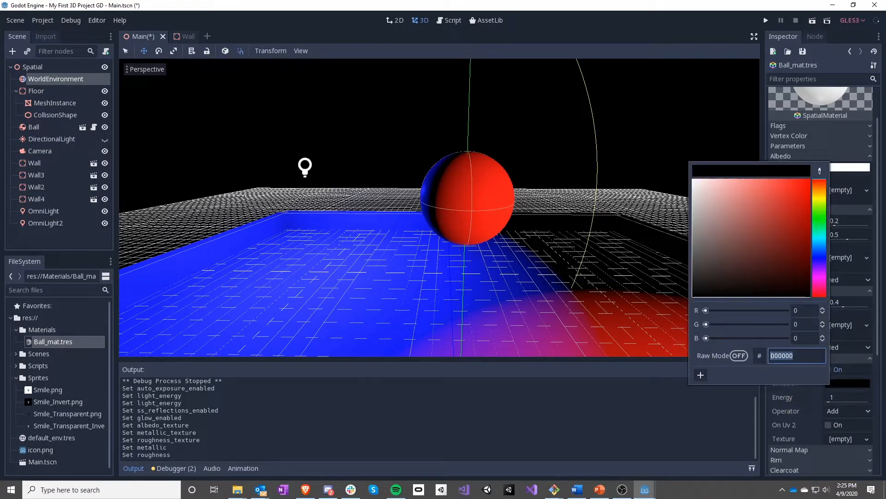
pyautogui.hotkey('alt', 'Tab')
pyautogui.click(799, 355)
pyautogui.write('ffff00')
pyautogui.press('Return')
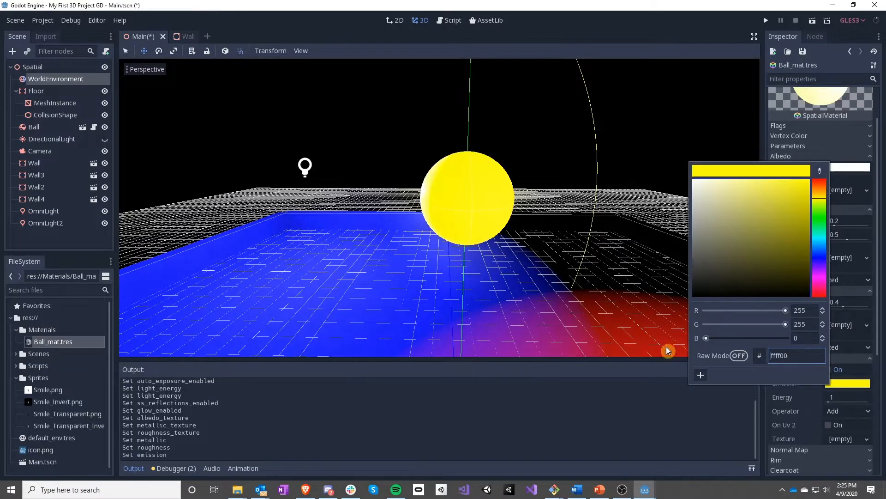
pyautogui.click(712, 38)
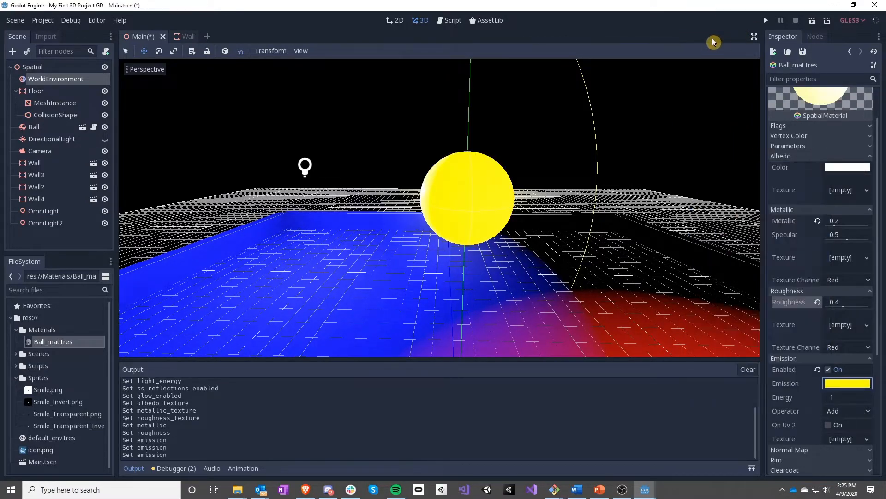
pyautogui.click(766, 20)
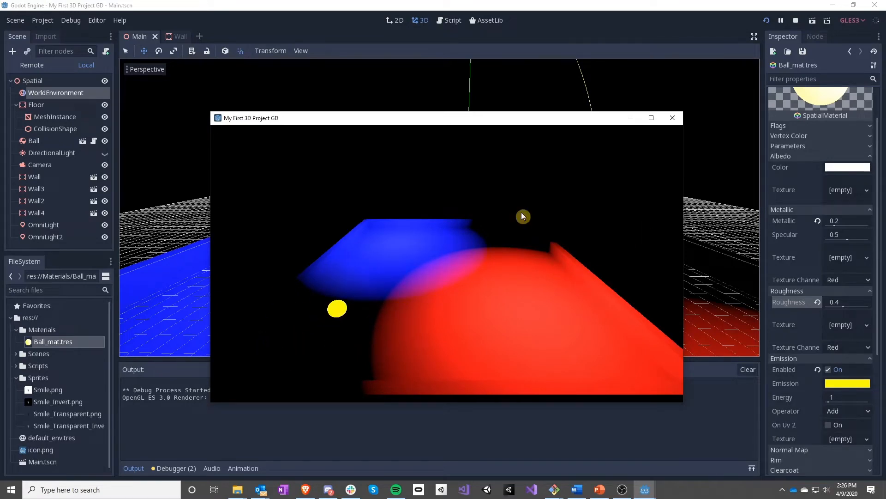
pyautogui.click(673, 118)
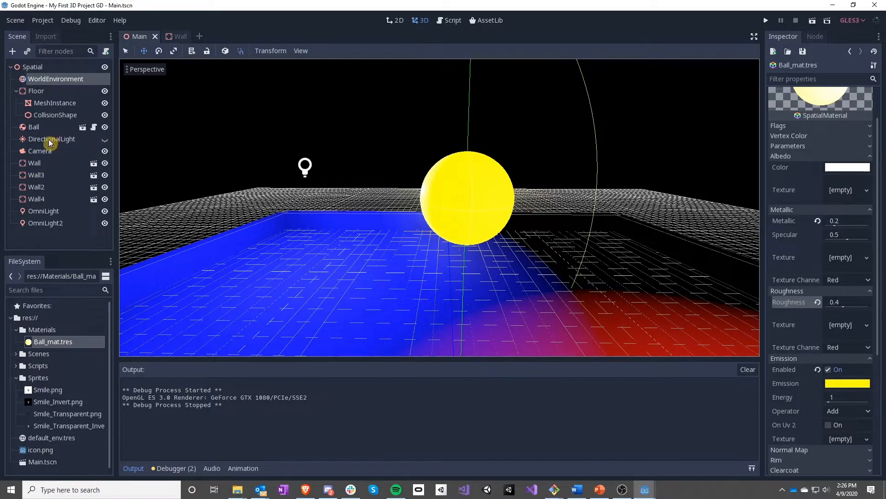
# Save the floor mesh's material as Floor_mat.tres in the Materials folder.
pyautogui.click(54, 103)
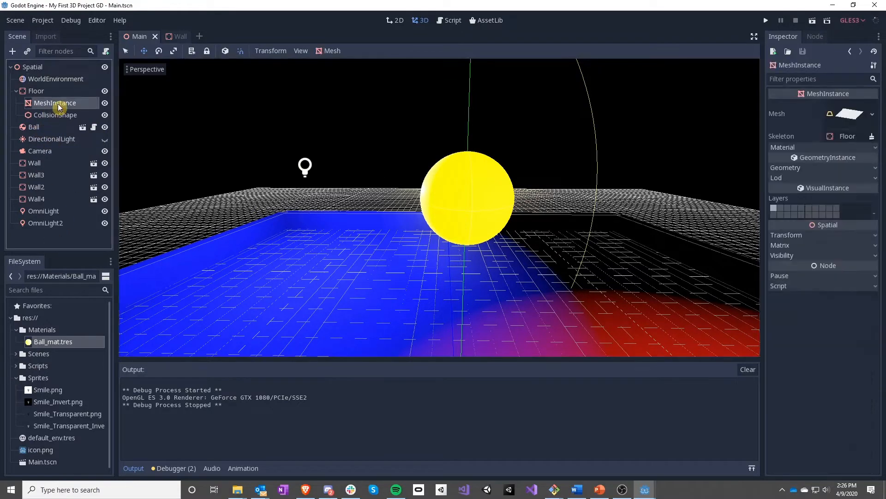
pyautogui.click(849, 113)
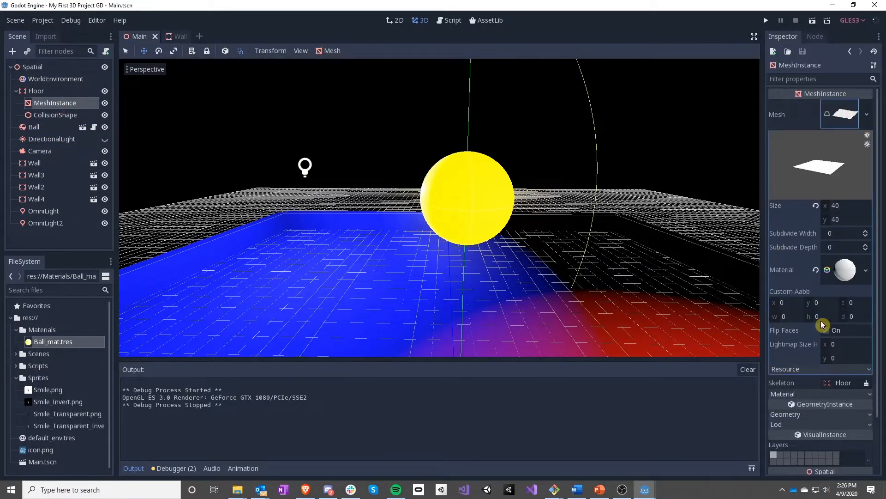
pyautogui.click(847, 272)
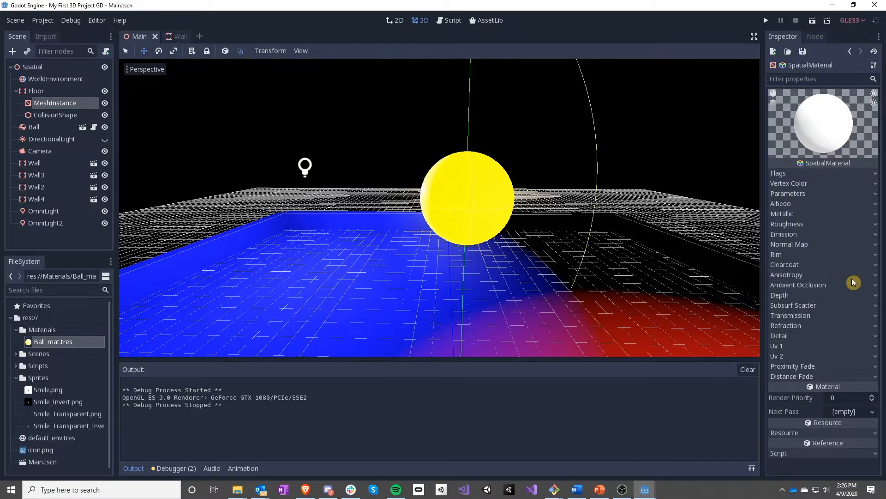
pyautogui.click(804, 51)
pyautogui.click(818, 77)
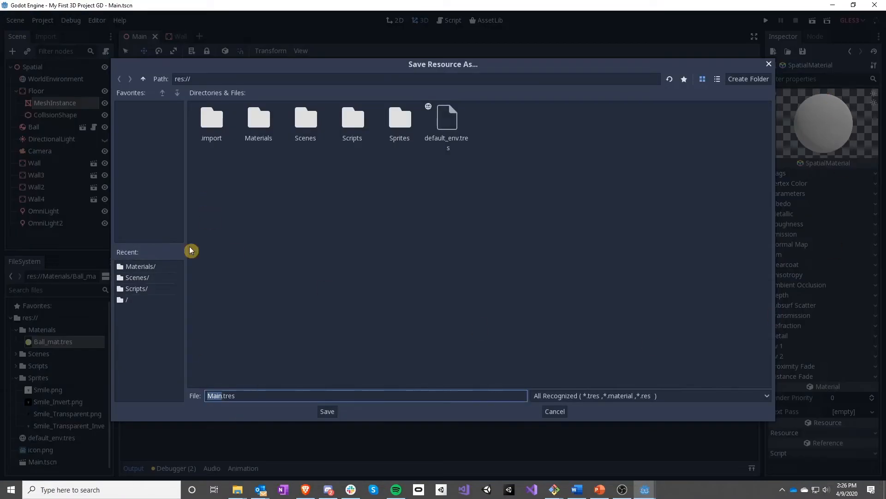
pyautogui.doubleClick(258, 122)
pyautogui.doubleClick(226, 395)
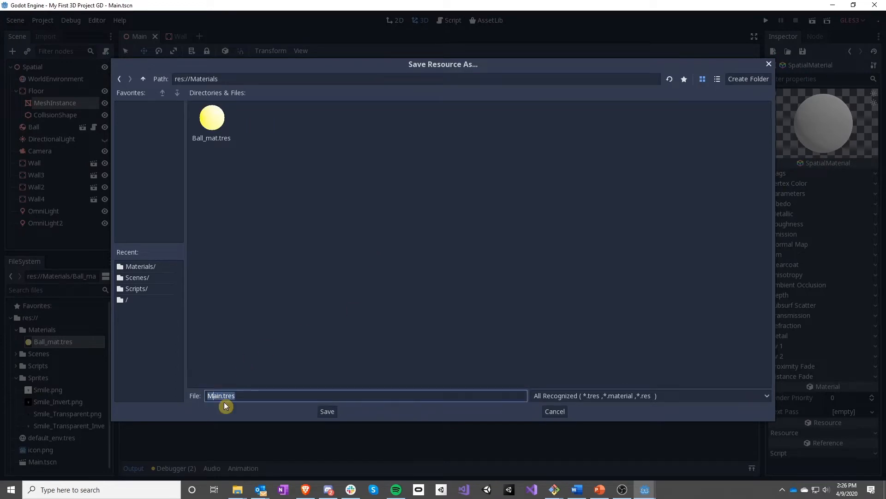
pyautogui.click(223, 396)
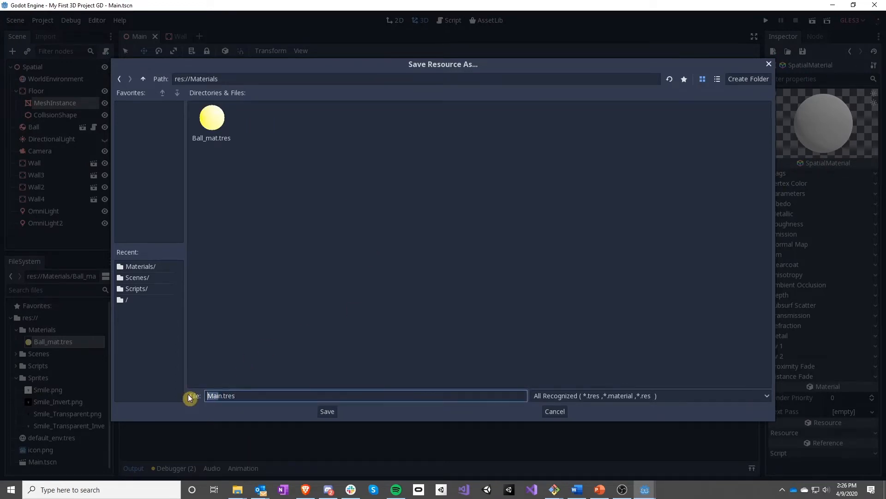
pyautogui.write('Floor_mat')
pyautogui.press('Return')
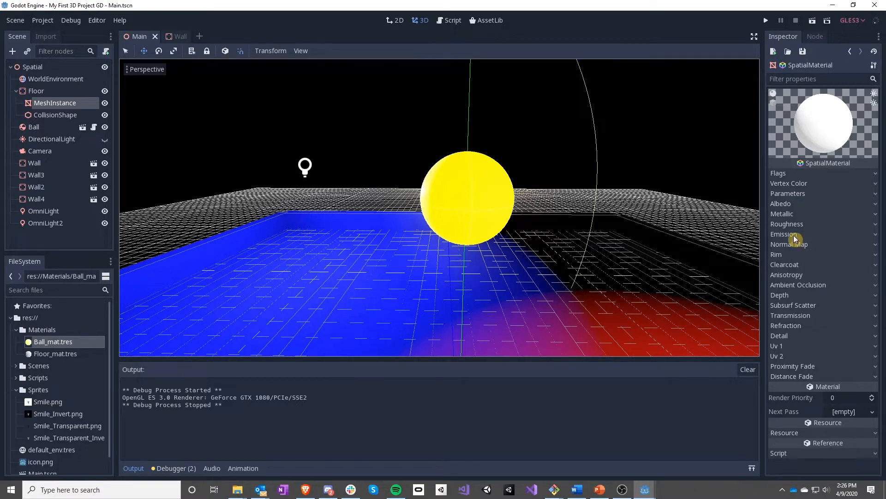
# Set the floor material's Metallic to 0.35 and Roughness to 0.95, and run the project to check the floor's reflections.
pyautogui.click(792, 205)
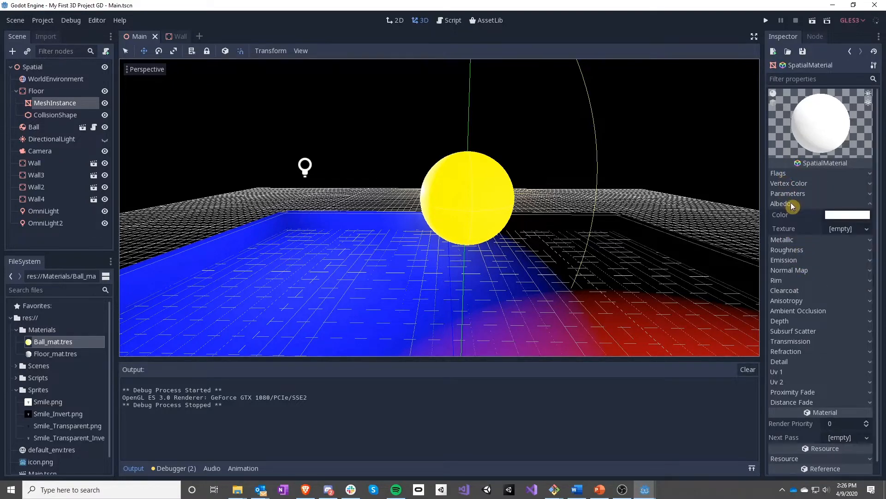
pyautogui.click(792, 205)
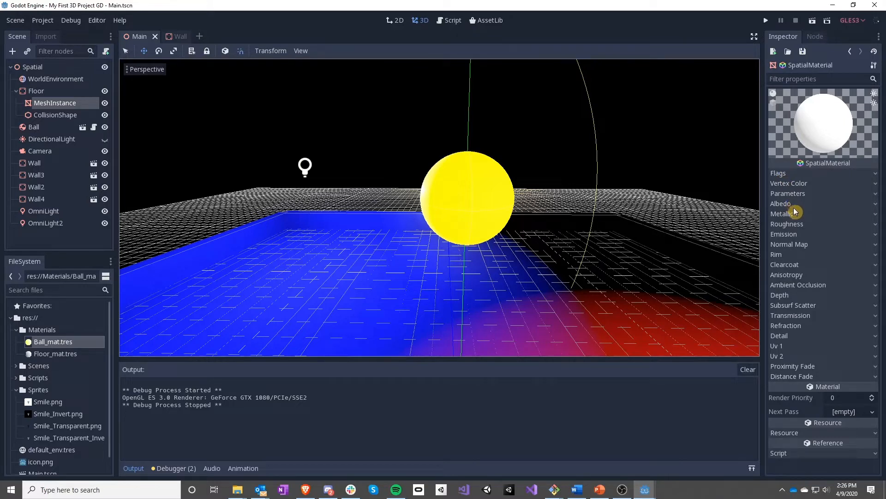
pyautogui.click(797, 224)
pyautogui.click(790, 214)
pyautogui.click(843, 226)
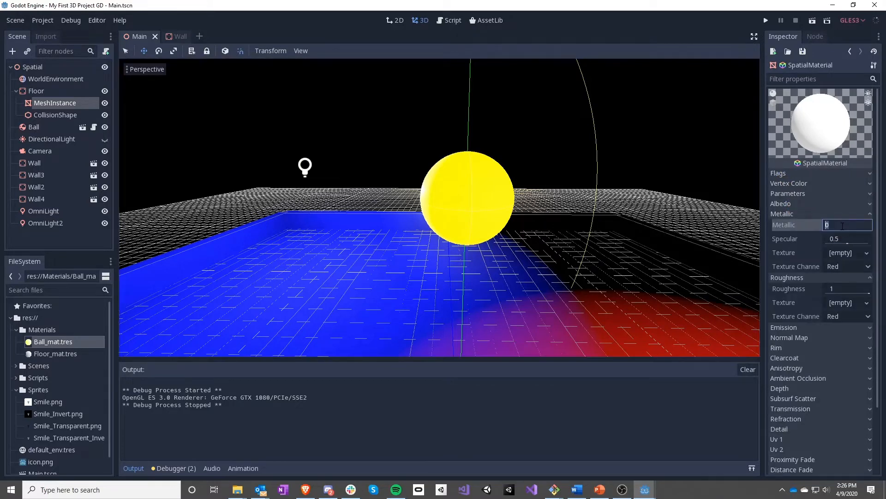
pyautogui.write('5')
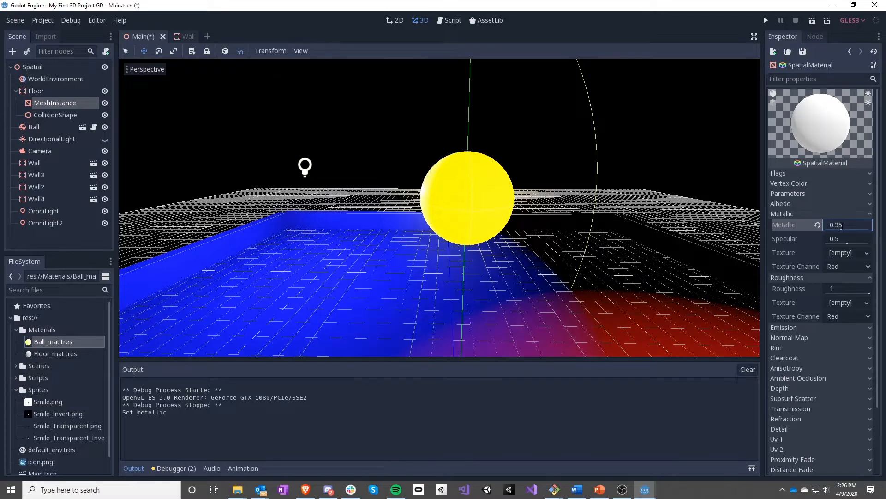
pyautogui.click(853, 287)
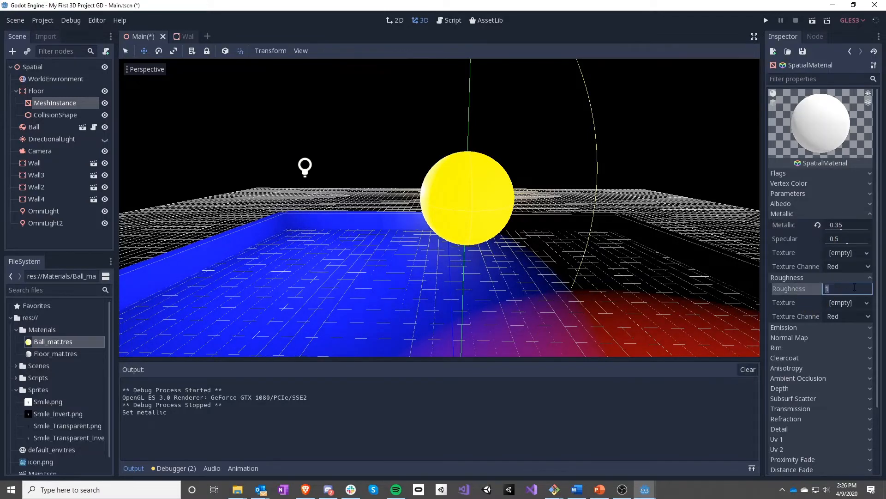
pyautogui.click(766, 20)
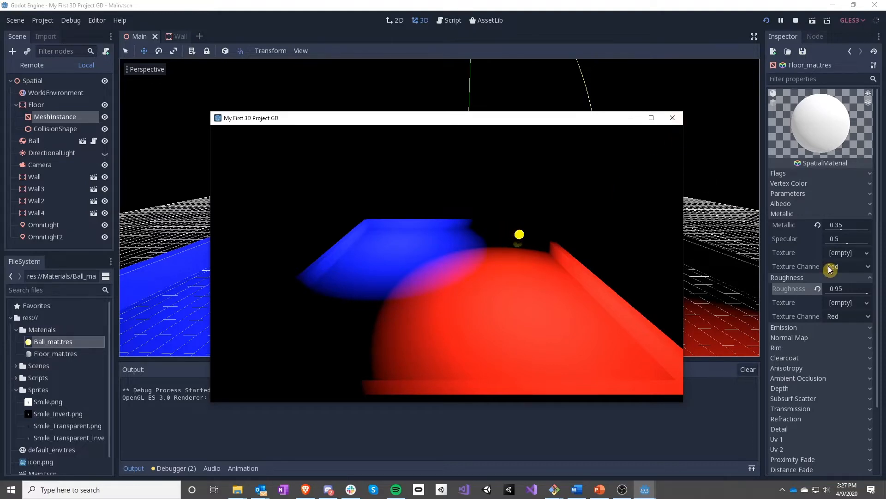
# Disable Ss Reflections in the WorldEnvironment node's environment.
pyautogui.click(68, 92)
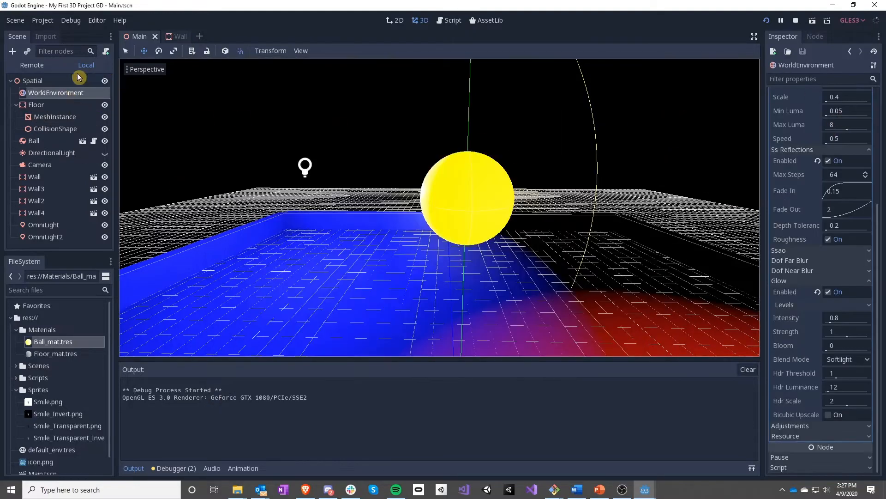
pyautogui.scroll(5, 798, 224)
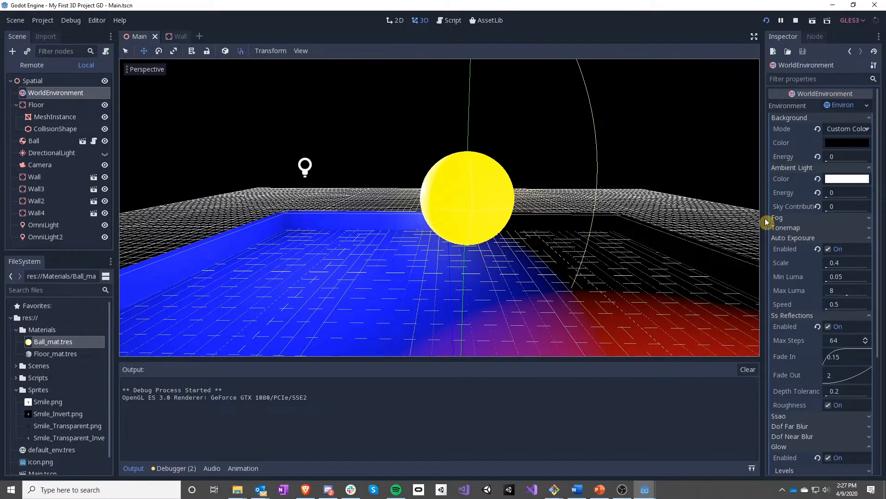
pyautogui.scroll(-5, 805, 277)
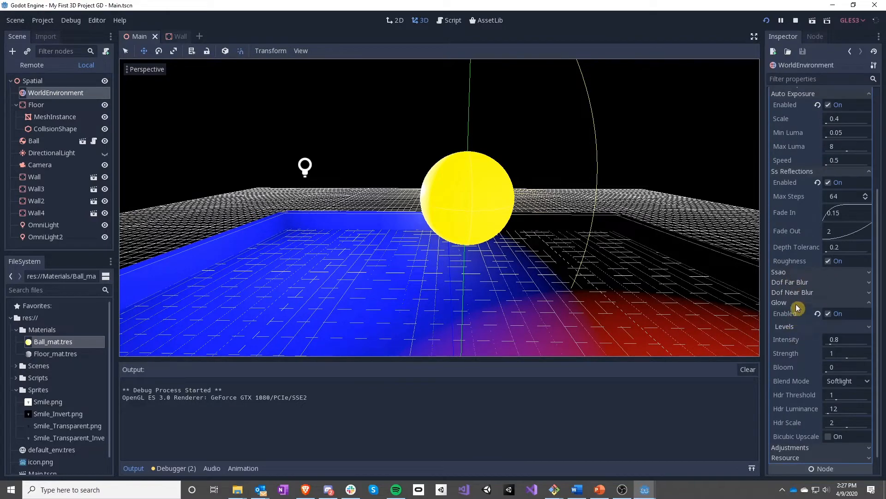
pyautogui.click(830, 184)
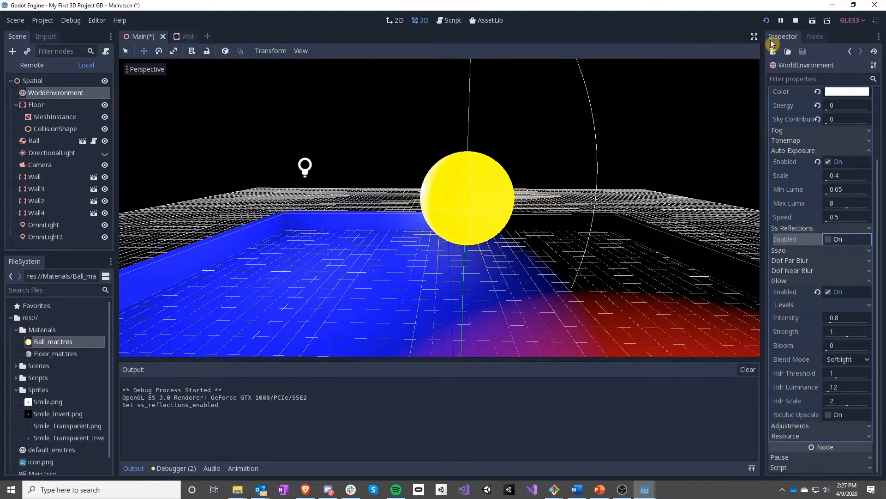
# Run the project and roll the ball to check the floor without reflections, close the game, and re-enable Ss Reflections.
pyautogui.click(766, 21)
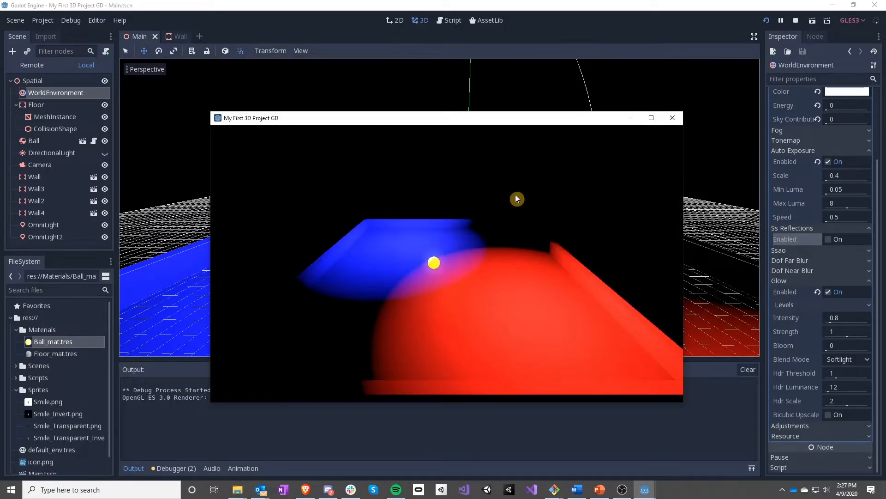
pyautogui.press('Left')
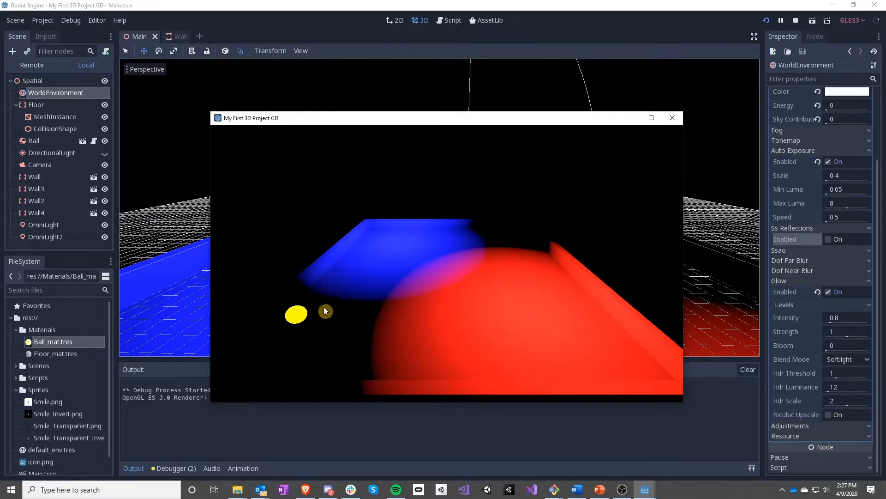
pyautogui.press('Up')
pyautogui.press('Right')
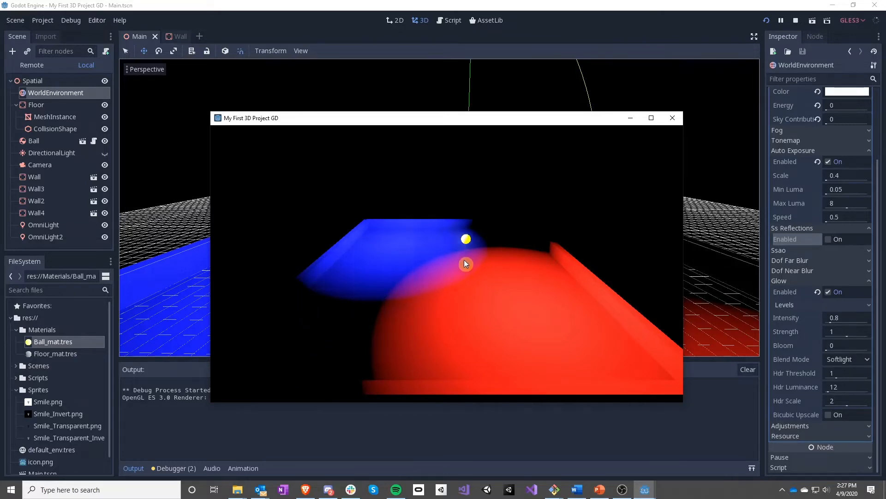
pyautogui.click(672, 118)
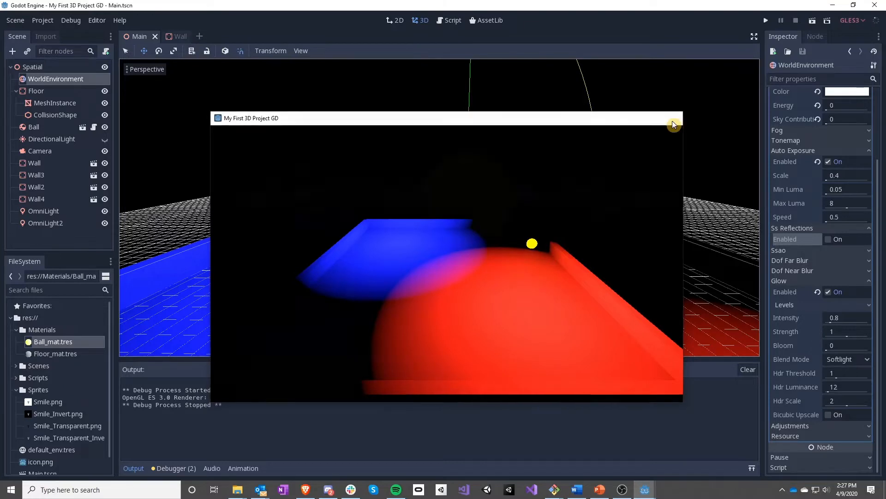
pyautogui.click(828, 240)
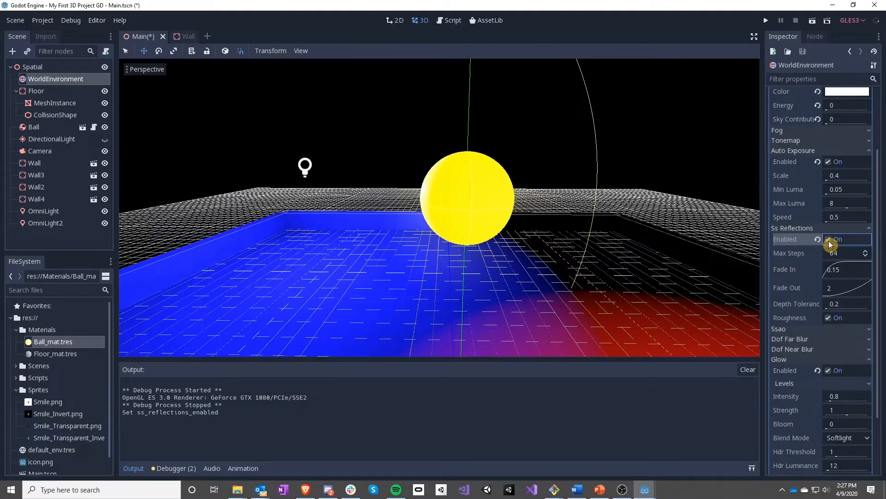
pyautogui.click(794, 228)
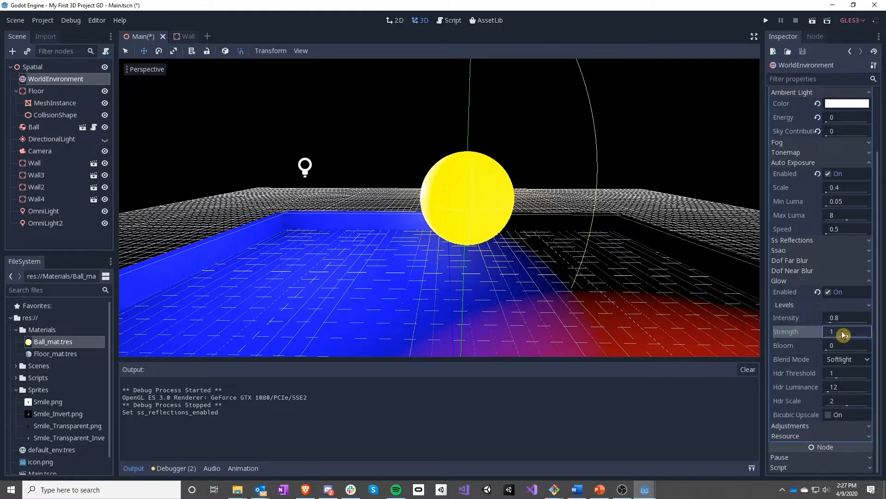
# Set the environment glow's Strength to 0.6, Bloom to 0.6 and Blend Mode to Additive.
pyautogui.write('0.6')
pyautogui.press('Tab')
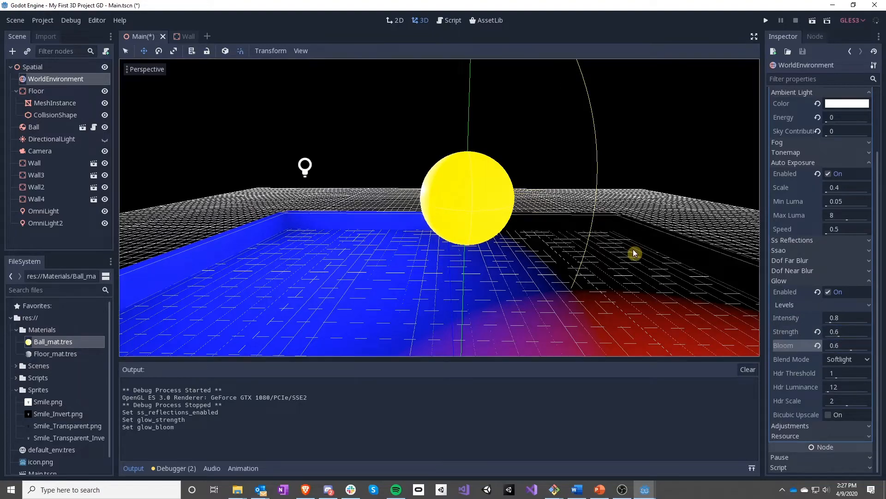
pyautogui.scroll(-5, 469, 263)
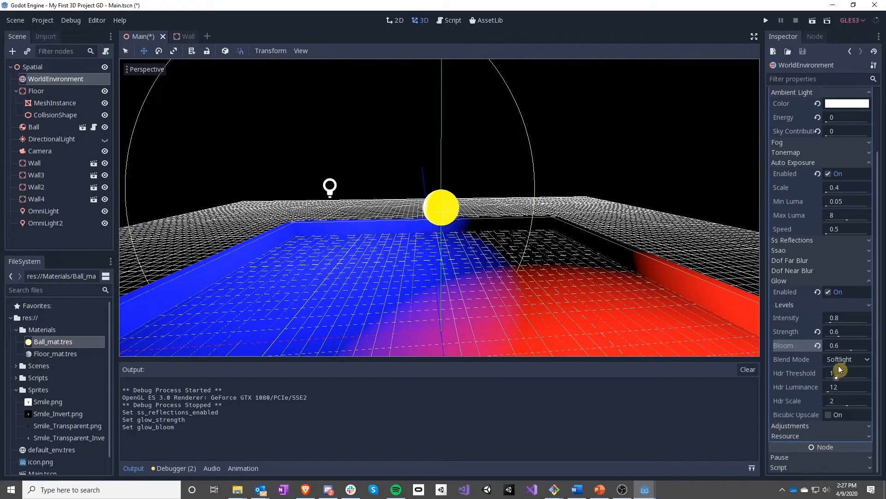
pyautogui.click(863, 362)
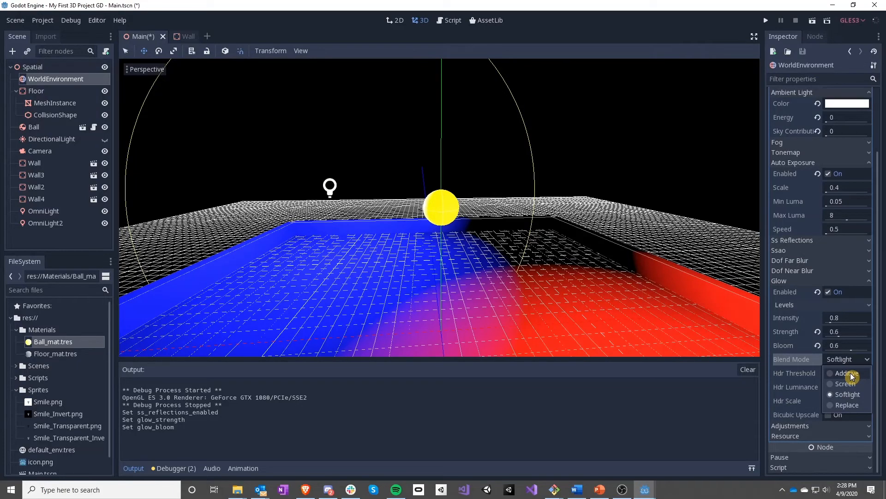
pyautogui.click(852, 375)
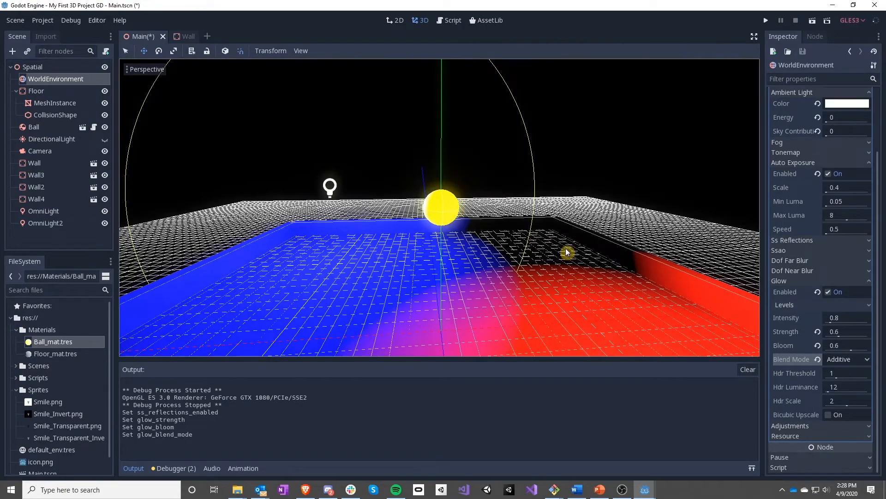
pyautogui.moveTo(568, 252); pyautogui.dragTo(347, 268, button='right')
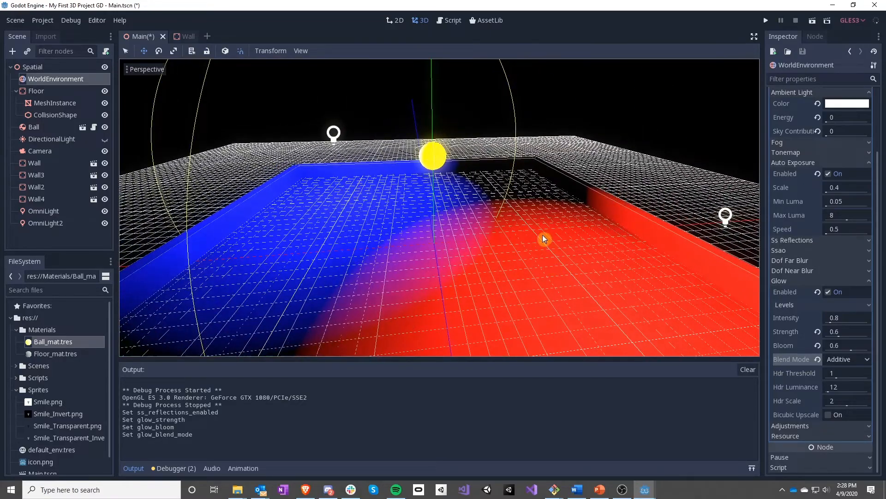
# Turn off the environment's Auto Exposure and run the project to check the ball's glow, closing the game window when done.
pyautogui.click(829, 175)
pyautogui.moveTo(553, 208); pyautogui.dragTo(514, 342, button='right')
pyautogui.press('s')
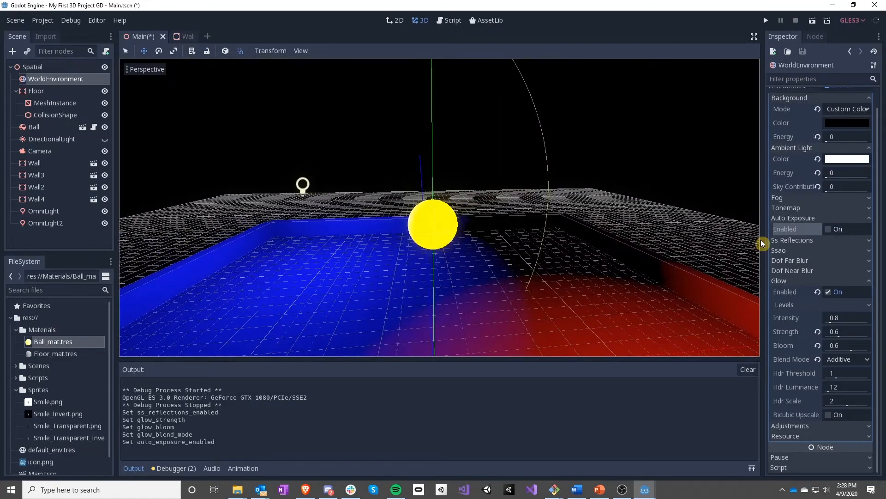
pyautogui.moveTo(688, 227); pyautogui.dragTo(637, 100, button='right')
pyautogui.click(766, 21)
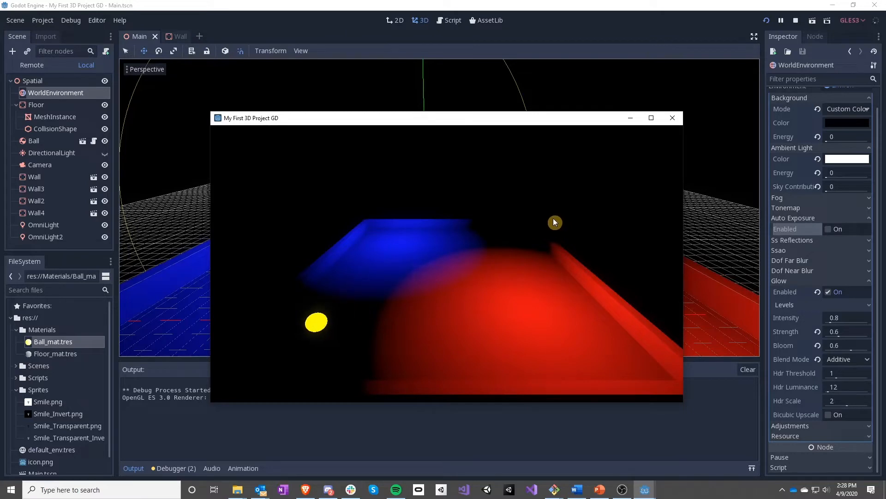
pyautogui.press('Up')
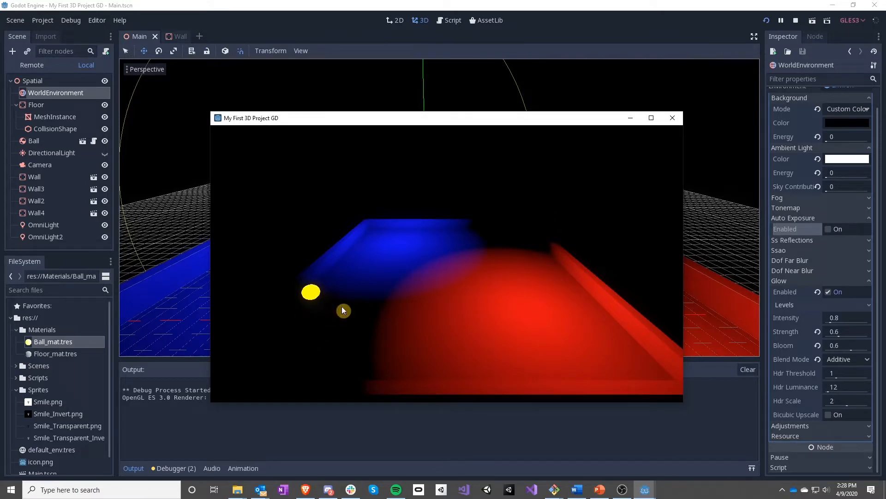
pyautogui.click(672, 118)
# Re-enable Auto Exposure and run the project, rolling the ball across the lit and dark areas to compare the glow, and close the game.
pyautogui.click(827, 229)
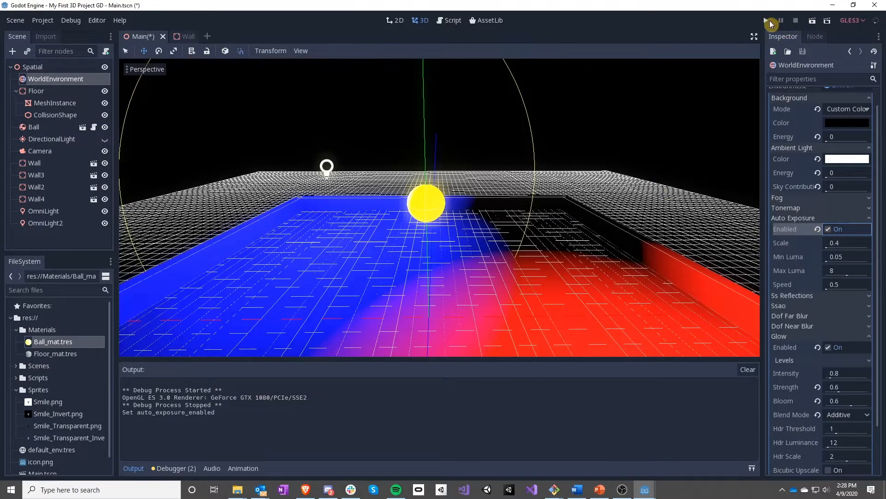
pyautogui.click(765, 20)
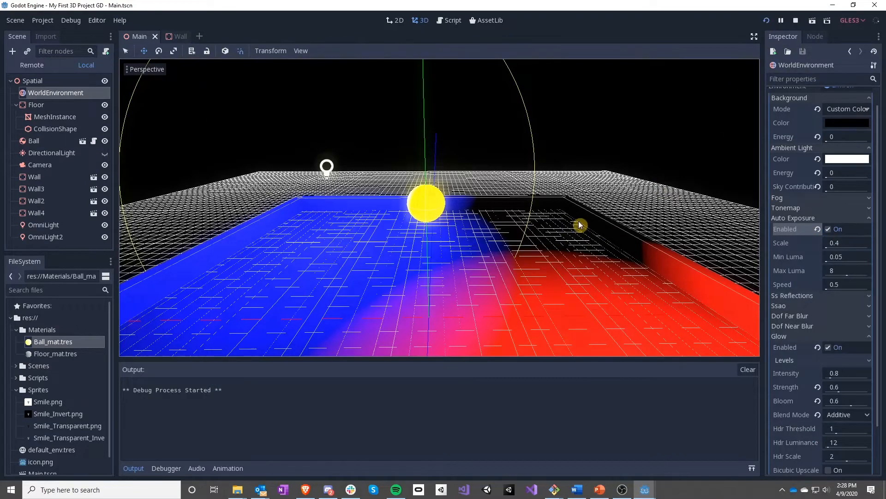
pyautogui.press('Left')
pyautogui.press('Down')
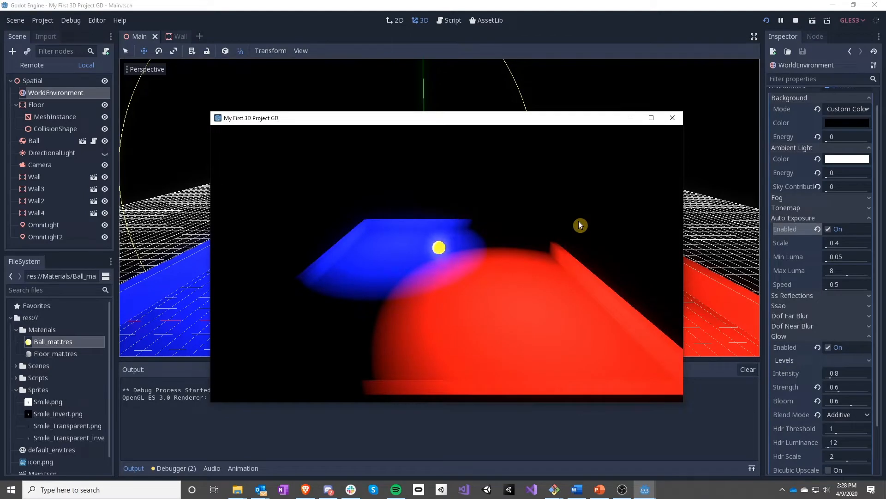
pyautogui.press('Up')
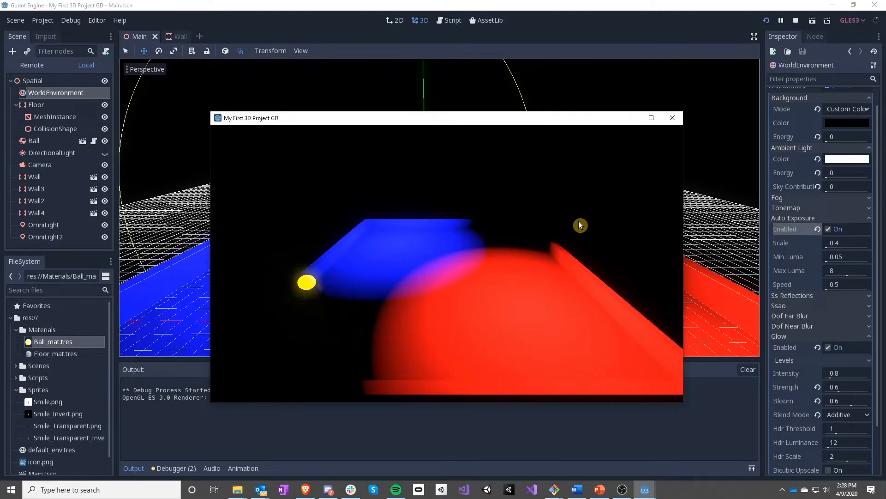
pyautogui.press('Right')
pyautogui.press('Down')
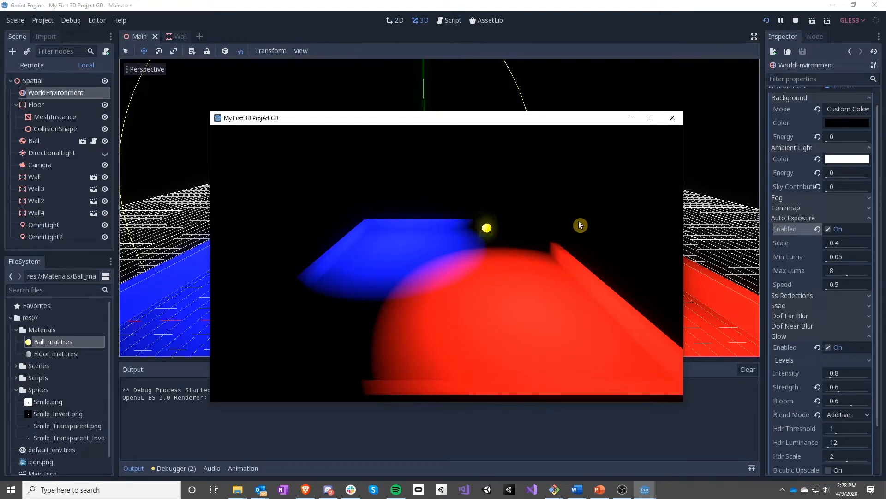
pyautogui.press('Left')
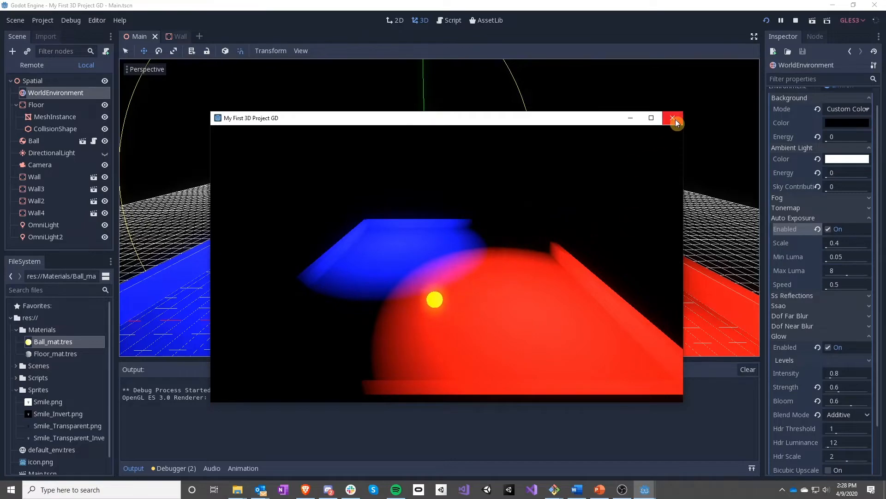
pyautogui.click(672, 117)
# Turn off Auto Exposure and reset the glow Strength to 1, running the saved scene to check the stronger glow.
pyautogui.click(830, 229)
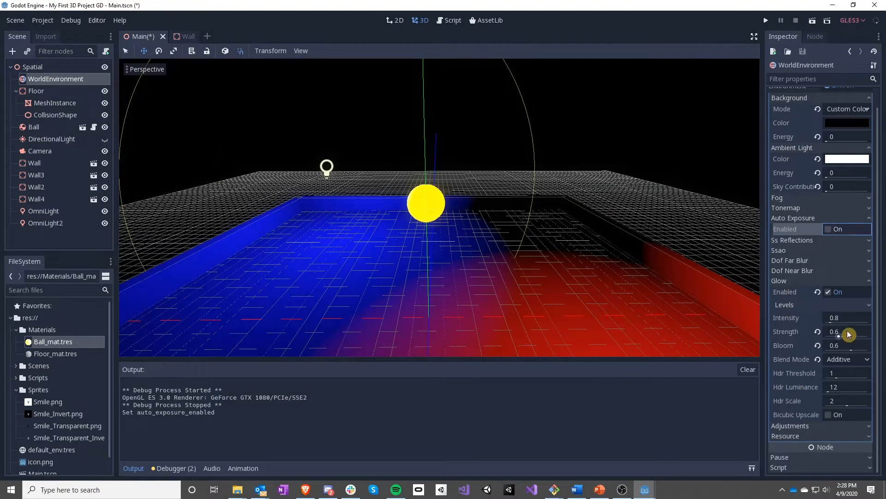
pyautogui.click(816, 333)
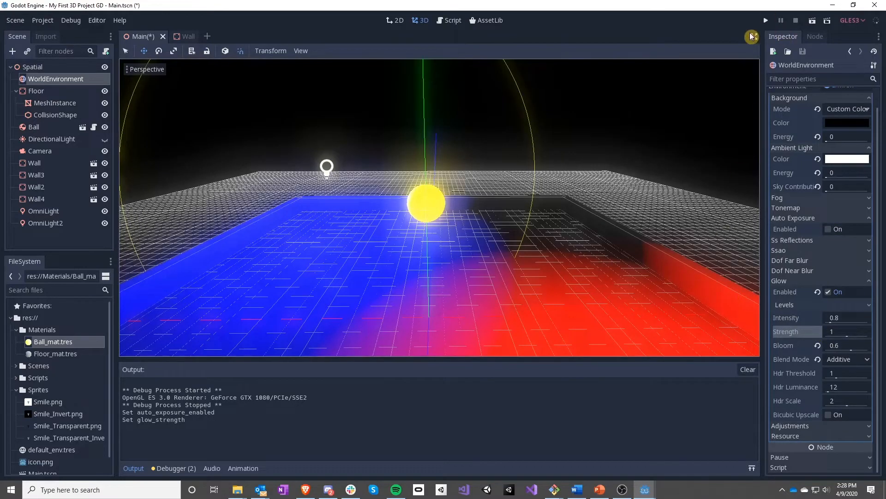
pyautogui.hotkey('ctrl', 's')
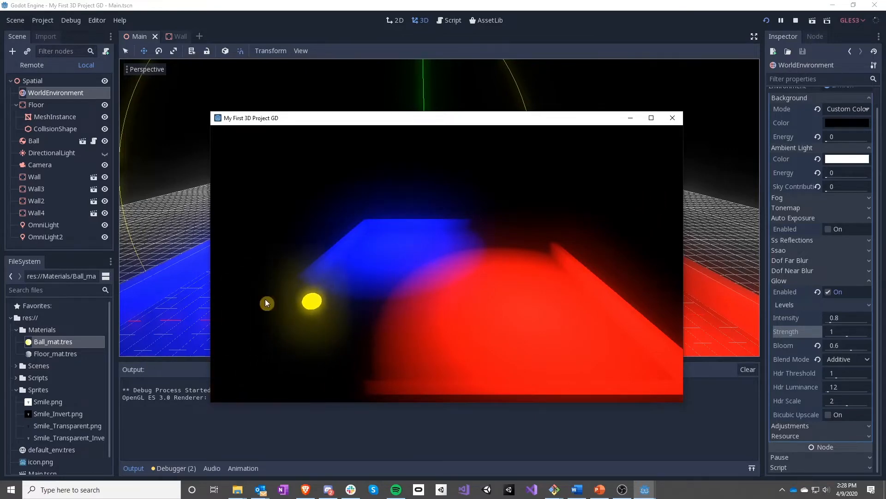
pyautogui.click(673, 117)
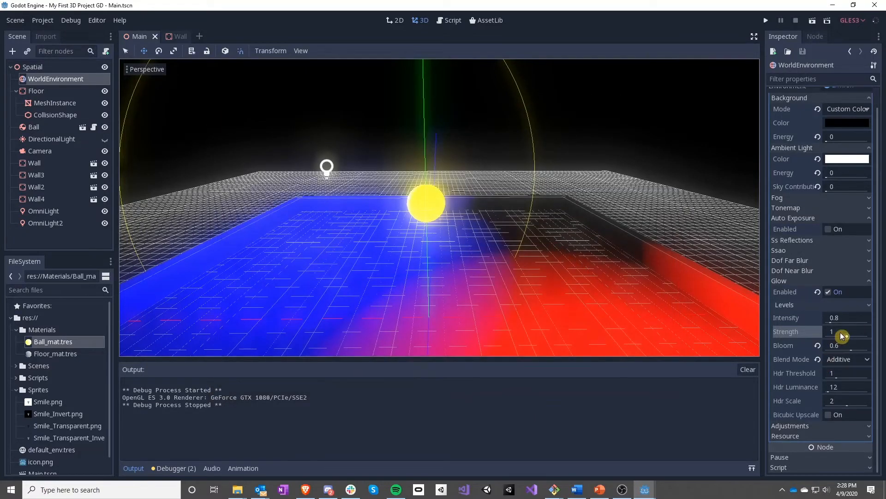
# Set the environment glow's Strength to 0.8.
pyautogui.click(841, 332)
pyautogui.write('.8')
pyautogui.press('Return')
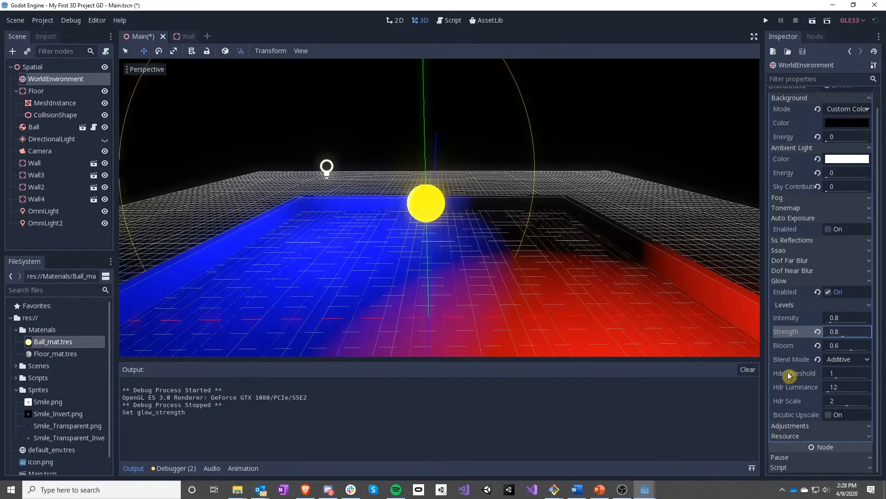
# Try a glow Bloom of 0.4, reset the glow Strength to 1, and save the scene with Bloom set to 0.2.
pyautogui.click(848, 347)
pyautogui.write('.4')
pyautogui.press('Return')
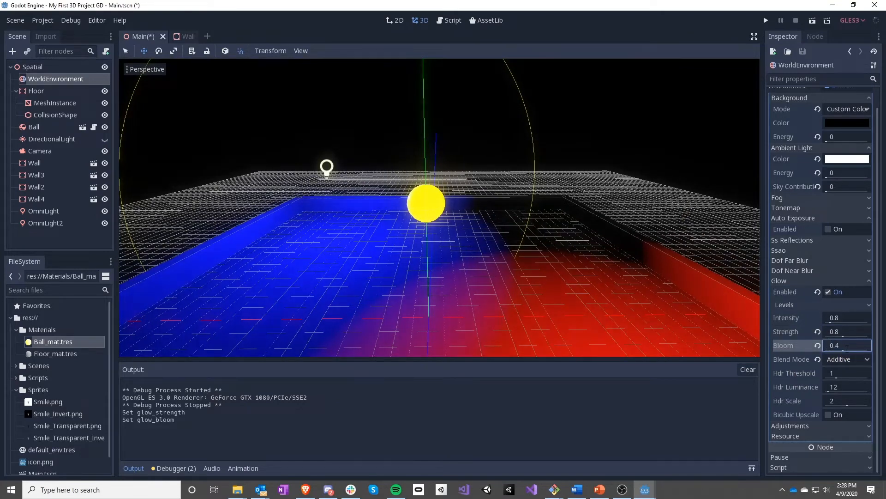
pyautogui.click(818, 331)
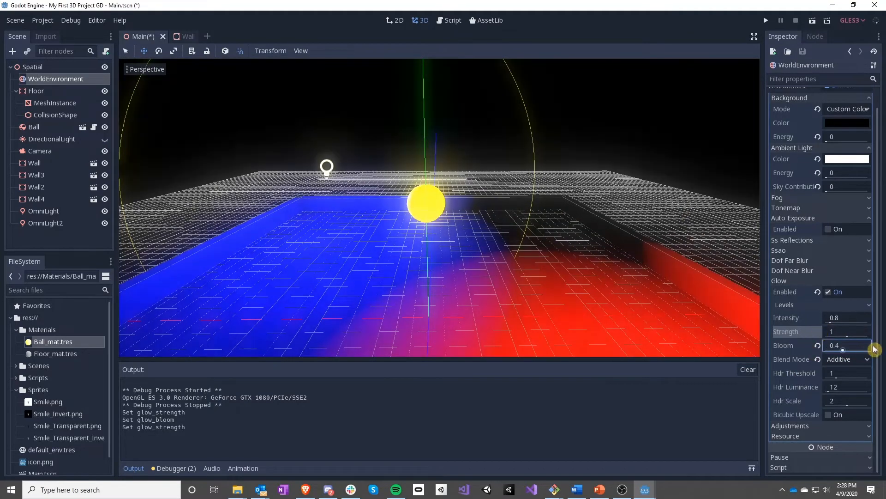
pyautogui.click(856, 346)
pyautogui.write('.2')
pyautogui.press('Return')
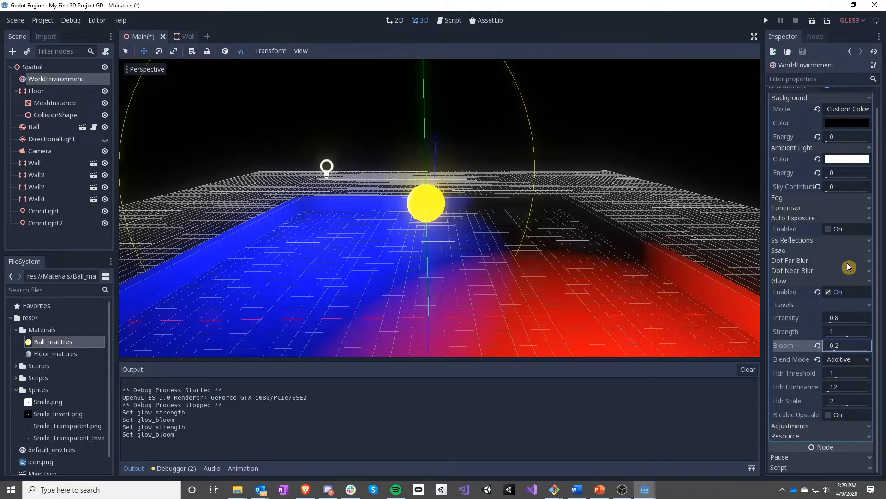
pyautogui.hotkey('ctrl', 's')
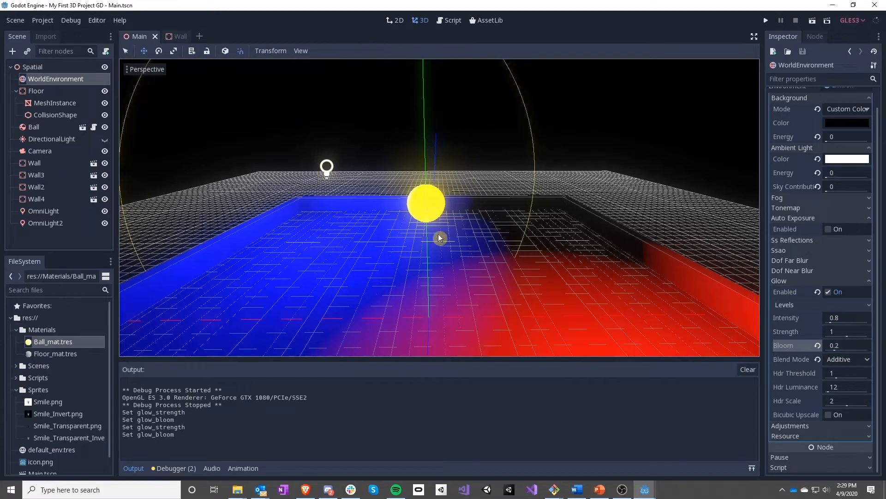
# Assign Smile_Invert.png as the emission texture of Ball_mat.tres and inspect the face on the ball up close.
pyautogui.click(53, 341)
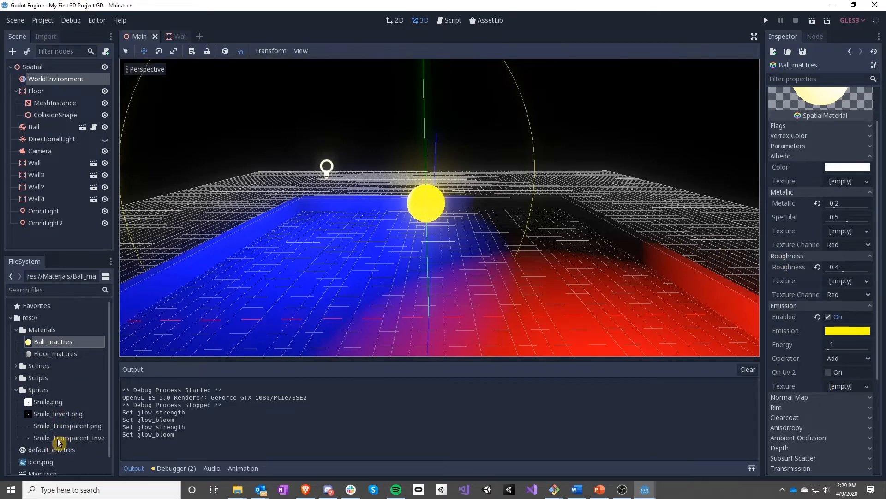
pyautogui.moveTo(63, 418); pyautogui.dragTo(842, 390)
pyautogui.moveTo(554, 222); pyautogui.dragTo(518, 190, button='right')
pyautogui.press('w')
pyautogui.press('w')
pyautogui.press('s')
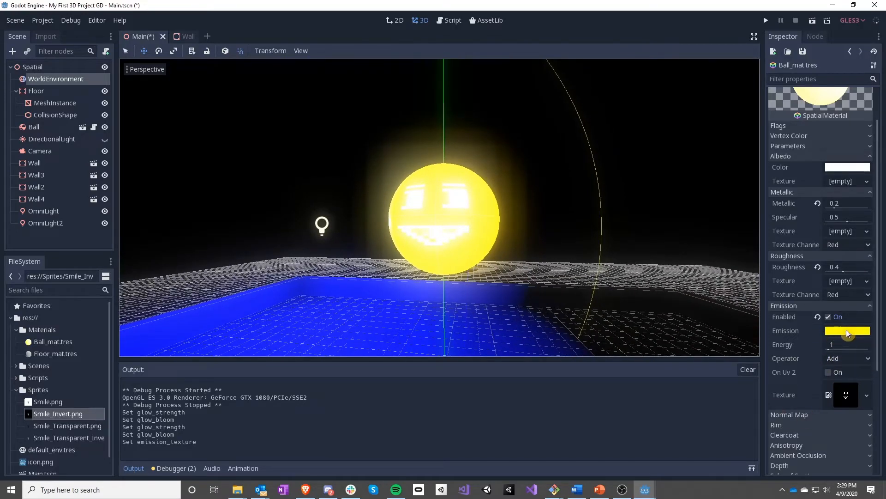
pyautogui.press('w')
pyautogui.moveTo(522, 273); pyautogui.dragTo(409, 219, button='right')
pyautogui.press('s')
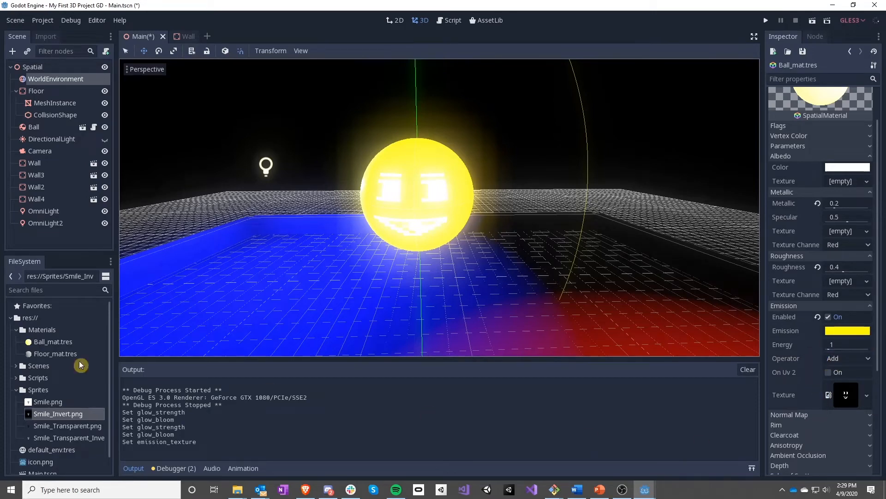
# Try the two transparent smile sprites as the ball's emission texture and restore Smile_Invert.png.
pyautogui.moveTo(78, 439); pyautogui.dragTo(846, 398)
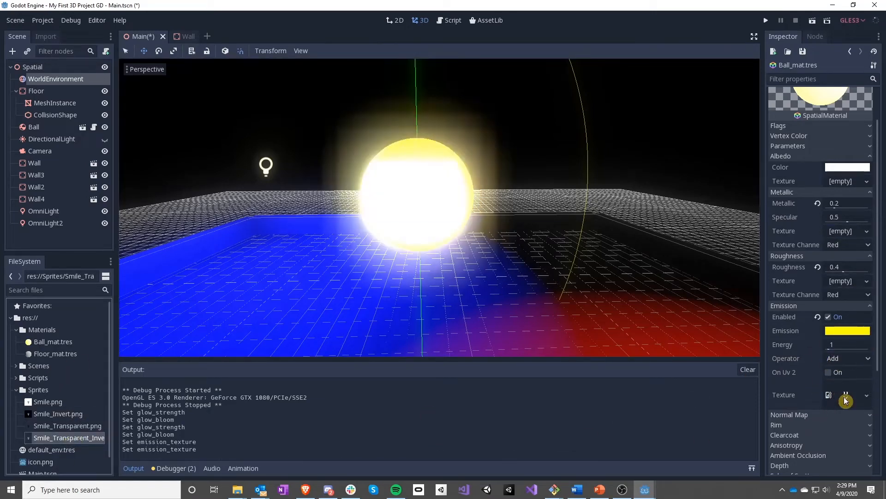
pyautogui.moveTo(74, 426); pyautogui.dragTo(848, 395)
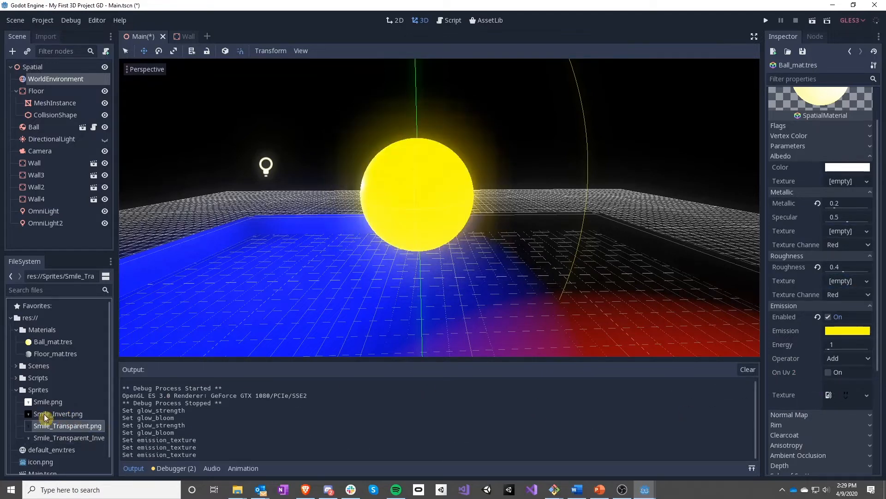
pyautogui.moveTo(45, 417); pyautogui.dragTo(847, 396)
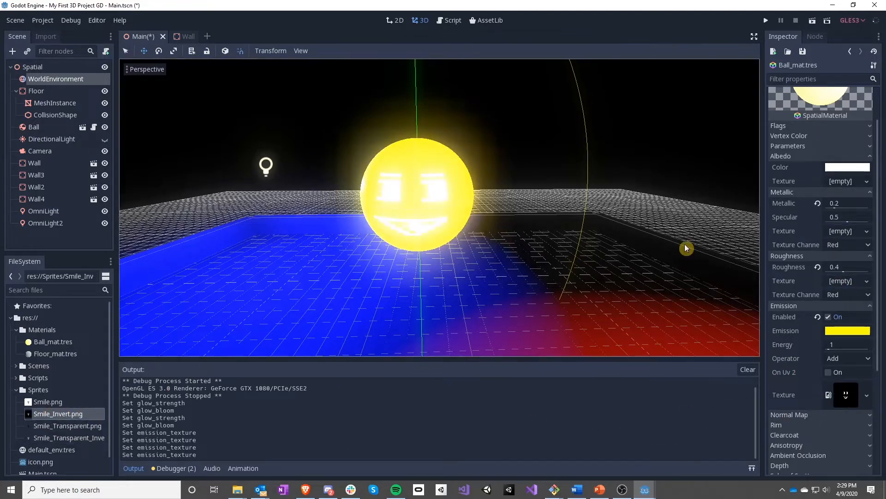
# Set the ball material's emission Operator to Multiply and inspect the smile on the ball.
pyautogui.click(852, 359)
pyautogui.click(849, 382)
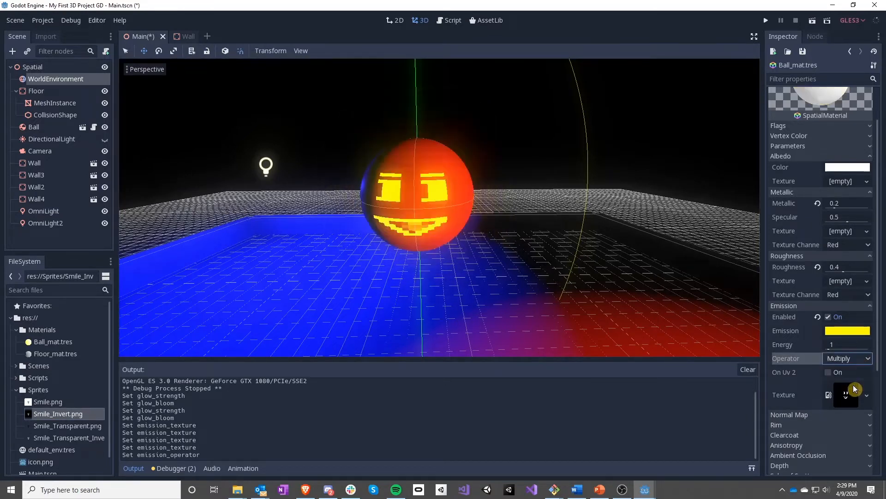
pyautogui.scroll(1, 815, 339)
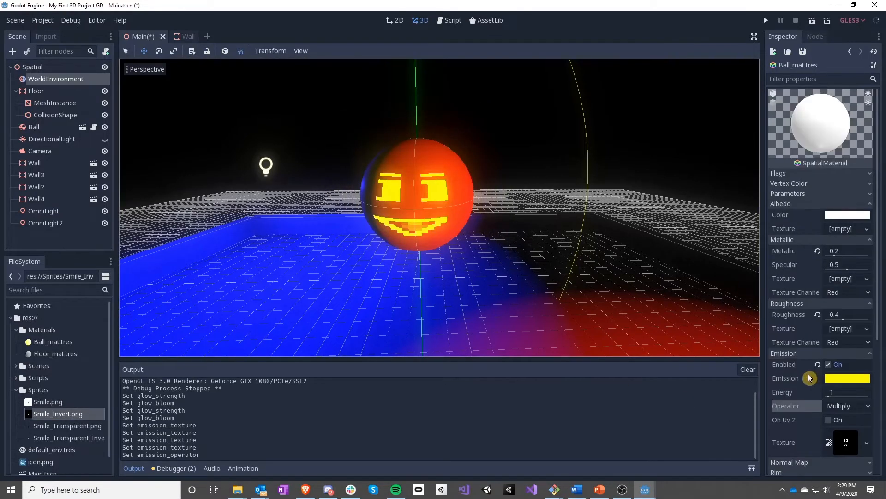
pyautogui.moveTo(482, 211)
pyautogui.mouseDown(button='middle')
pyautogui.moveTo(646, 215)
pyautogui.moveTo(485, 210)
pyautogui.mouseUp(button='middle')
pyautogui.scroll(-5, 567, 210)
pyautogui.scroll(8, 484, 210)
pyautogui.press('s')
pyautogui.moveTo(545, 246)
pyautogui.mouseDown(button='right')
pyautogui.moveTo(517, 258)
pyautogui.moveTo(545, 245)
pyautogui.mouseUp(button='right')
pyautogui.press('w')
pyautogui.press('s')
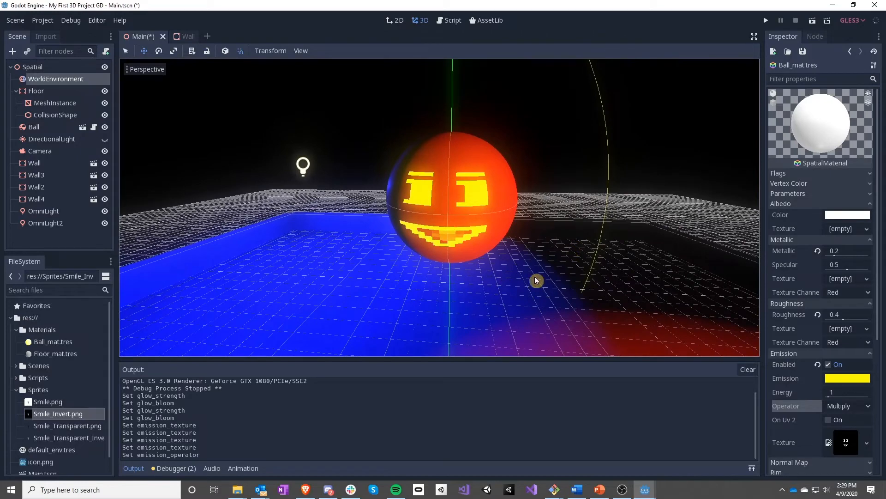
# Set the ball material's emission Energy to 6.
pyautogui.click(842, 393)
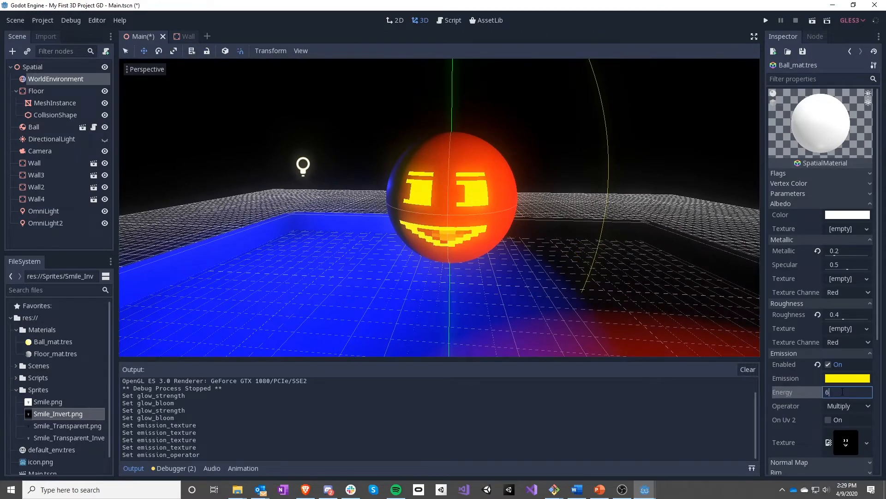
pyautogui.write('6')
pyautogui.press('Return')
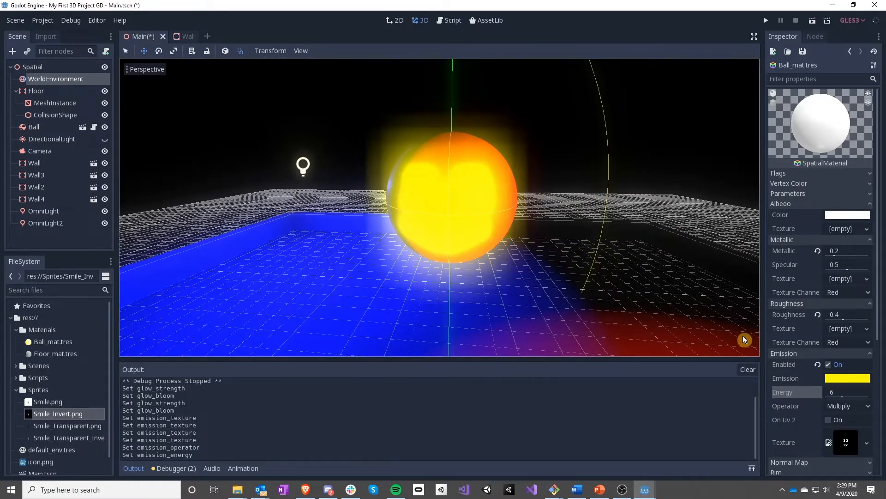
# Run the project and roll the ball through the blue, dark and red areas to check the glowing smile.
pyautogui.click(766, 20)
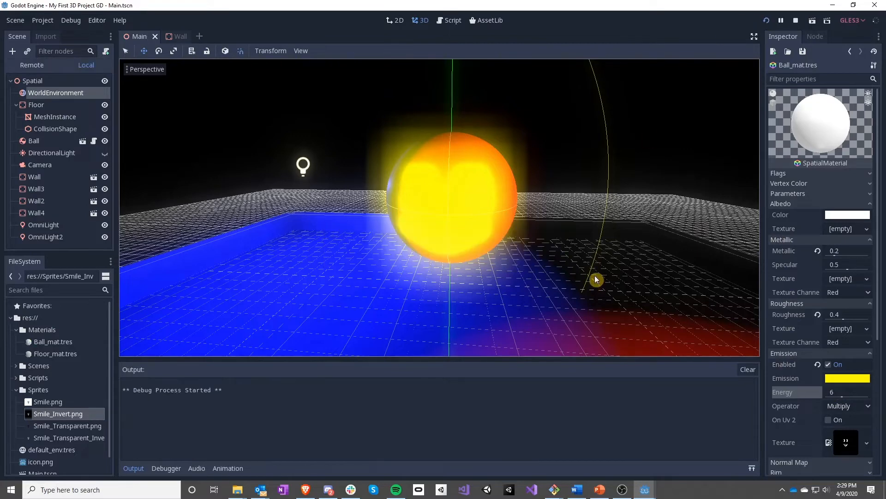
pyautogui.press('Down')
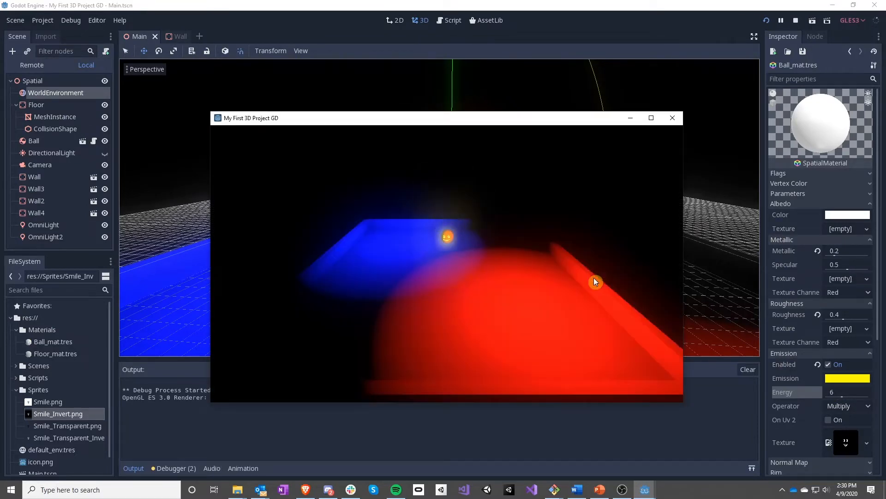
pyautogui.press('Left')
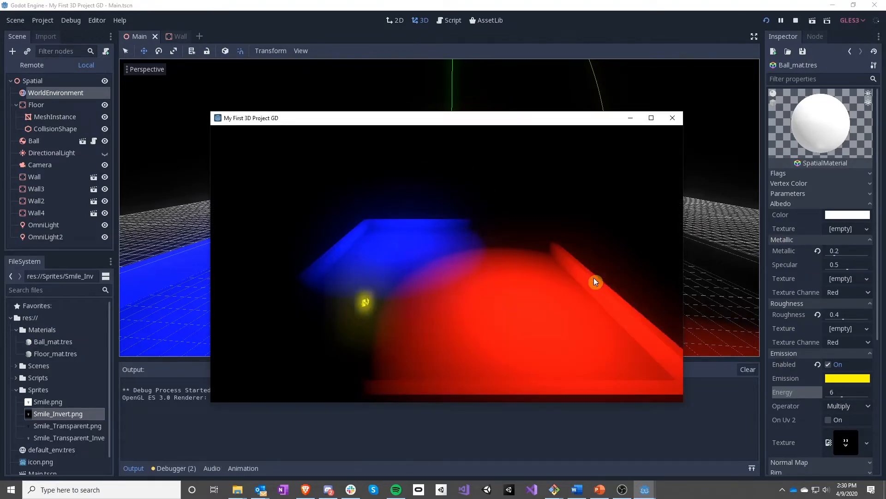
pyautogui.press('Down')
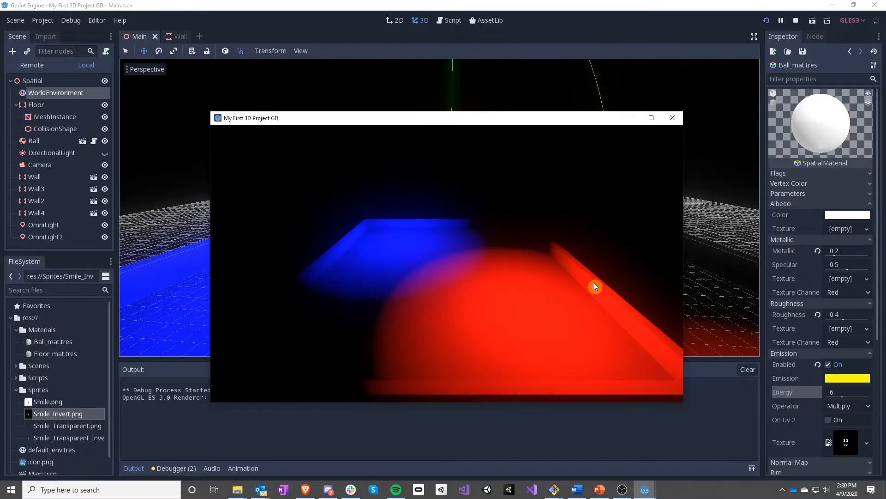
pyautogui.press('Up')
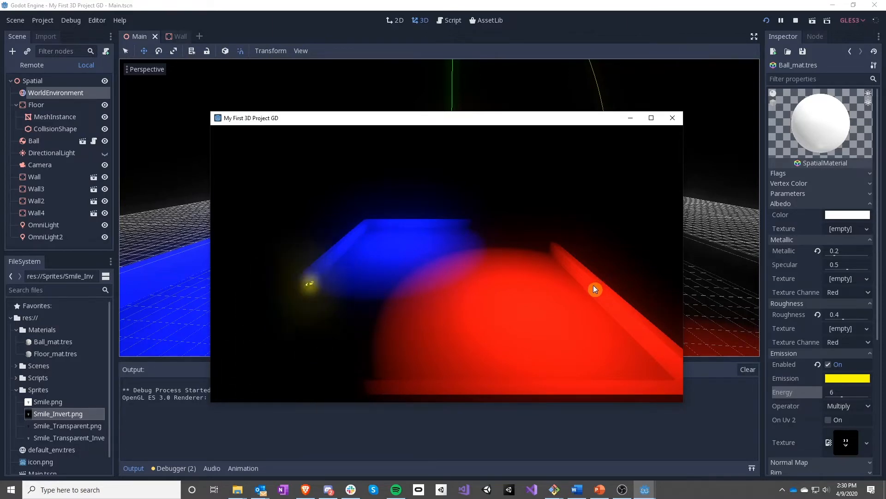
pyautogui.press('Right')
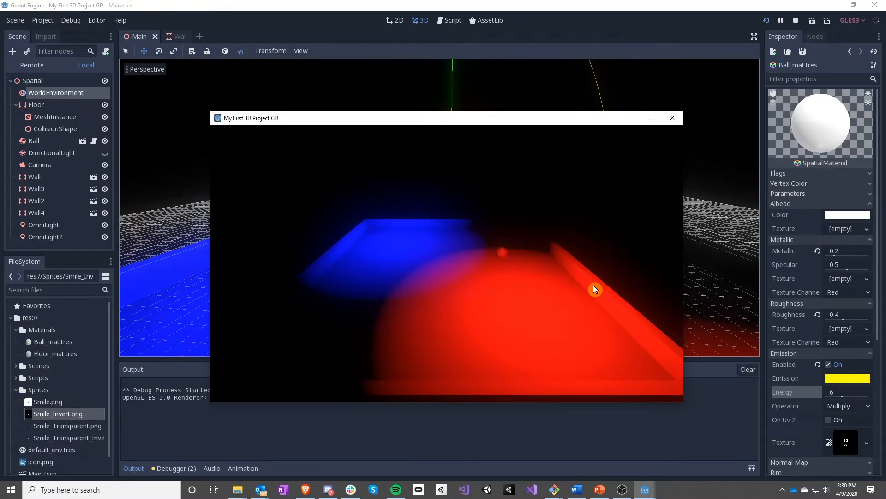
# Test the rerun game with the environment's Auto Exposure enabled, closing it and turning Auto Exposure back off.
pyautogui.click(46, 92)
pyautogui.click(46, 91)
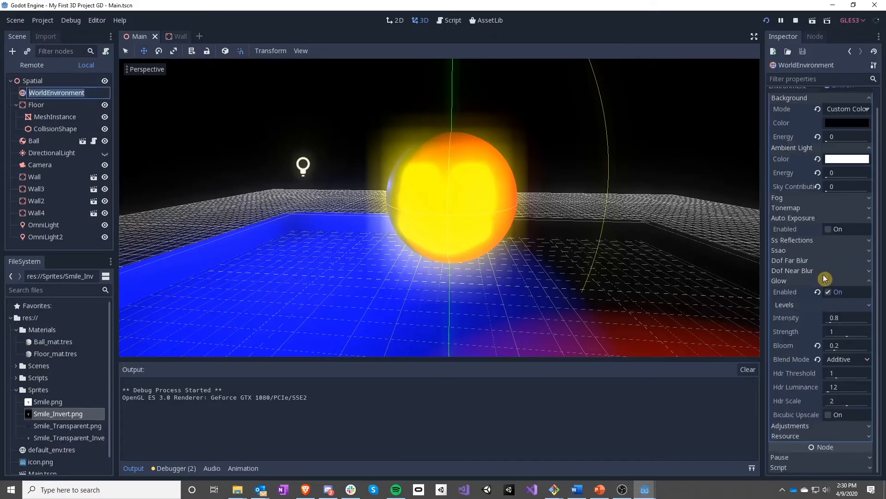
pyautogui.click(827, 228)
pyautogui.click(767, 21)
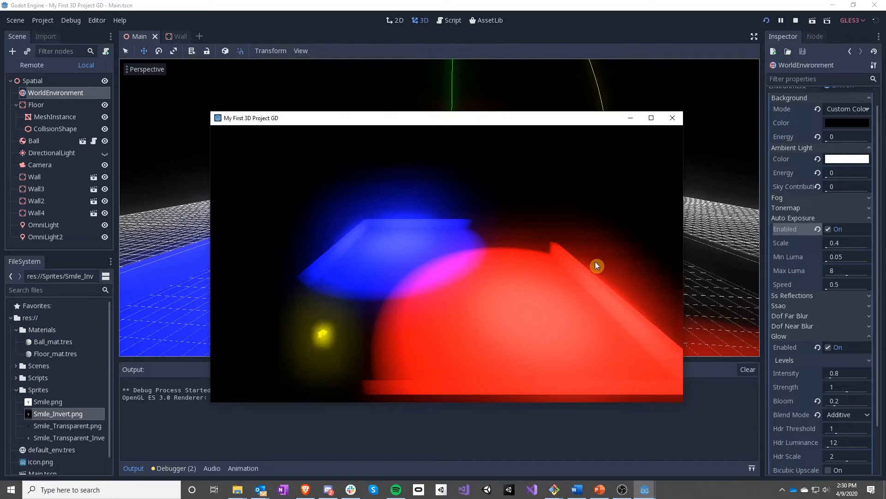
pyautogui.click(673, 119)
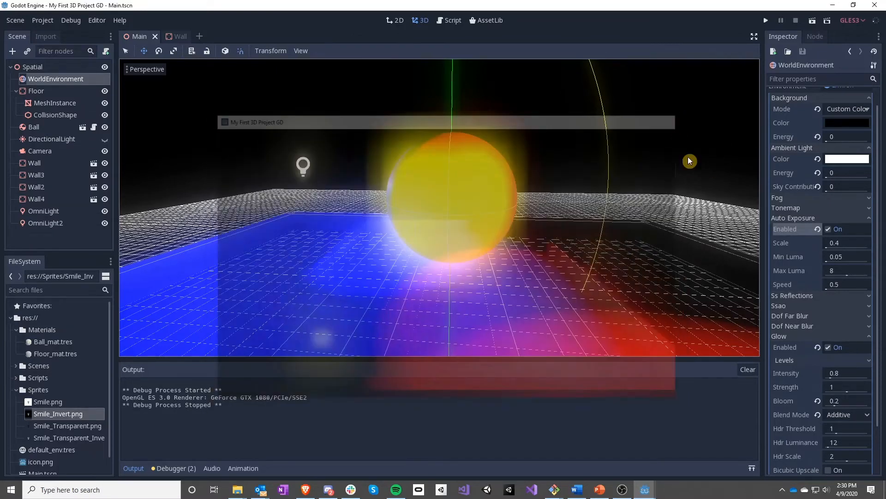
pyautogui.click(831, 230)
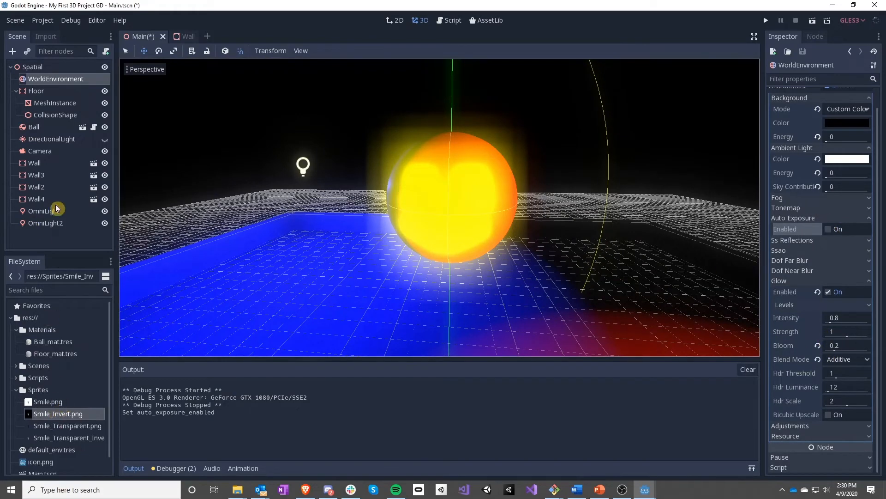
# Set the emission Energy of Ball_mat.tres to 4.
pyautogui.click(53, 342)
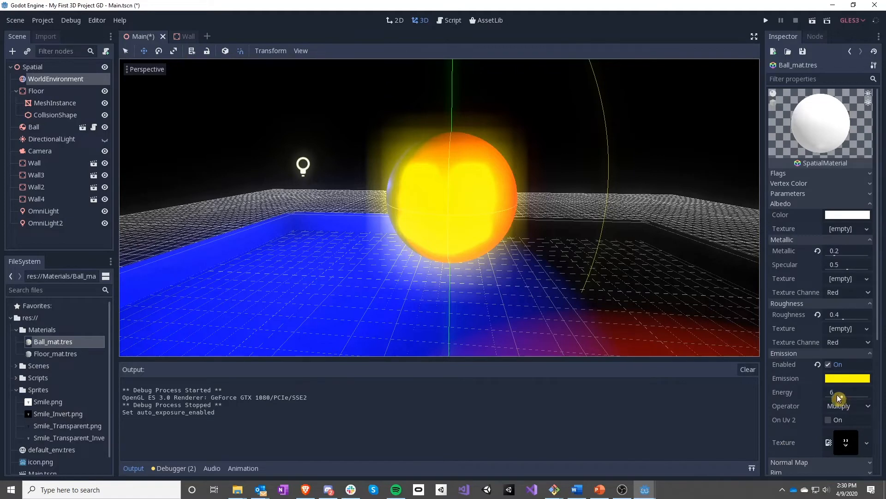
pyautogui.click(843, 392)
pyautogui.write('4')
pyautogui.press('Return')
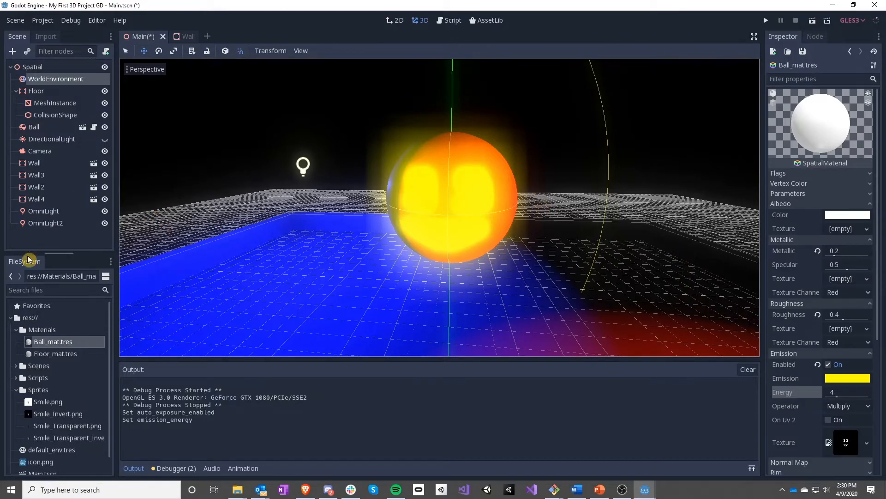
# Open the Wall scene and save its mesh's material as Wall_mat.tres in the Materials folder.
pyautogui.click(93, 163)
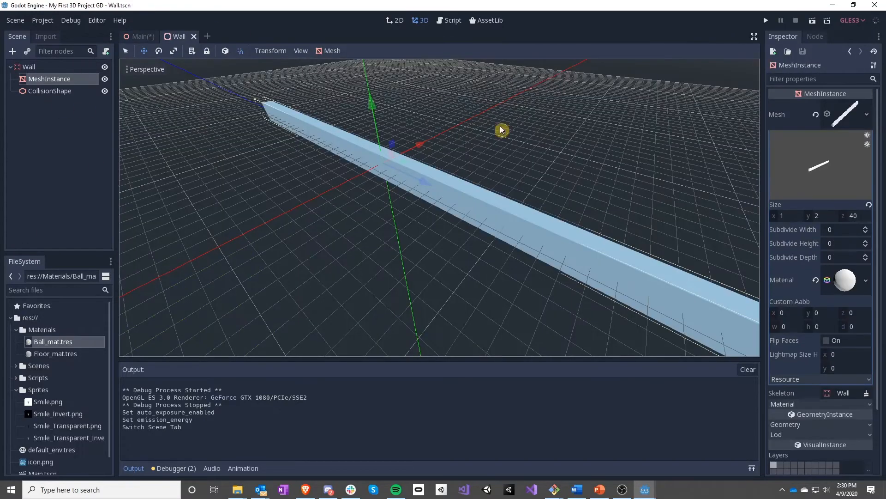
pyautogui.click(848, 282)
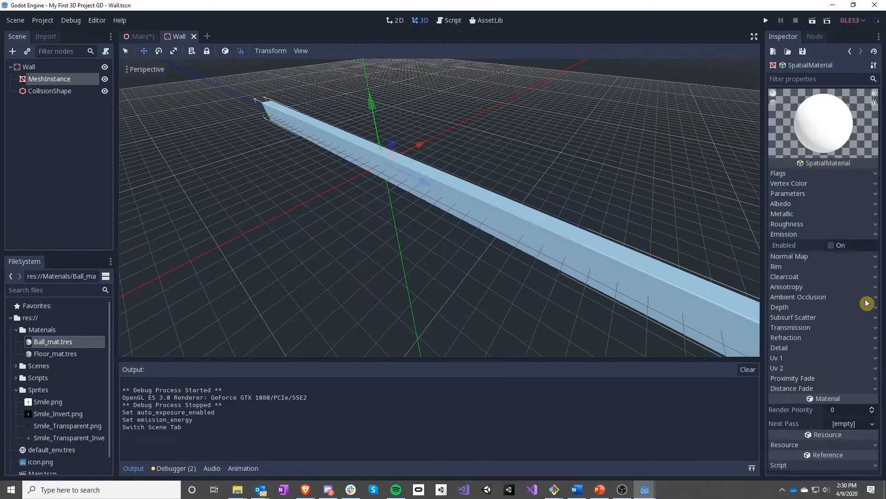
pyautogui.click(803, 52)
pyautogui.click(813, 79)
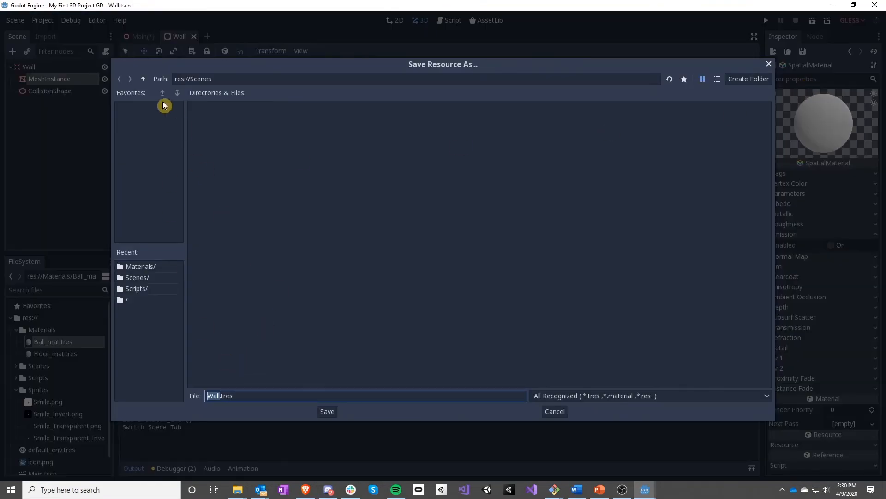
pyautogui.click(135, 291)
pyautogui.click(148, 269)
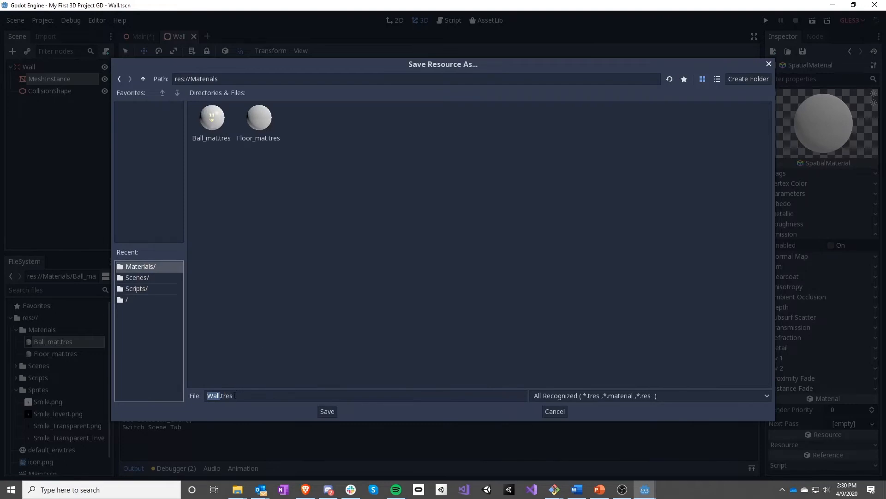
pyautogui.click(235, 396)
pyautogui.write(')_')
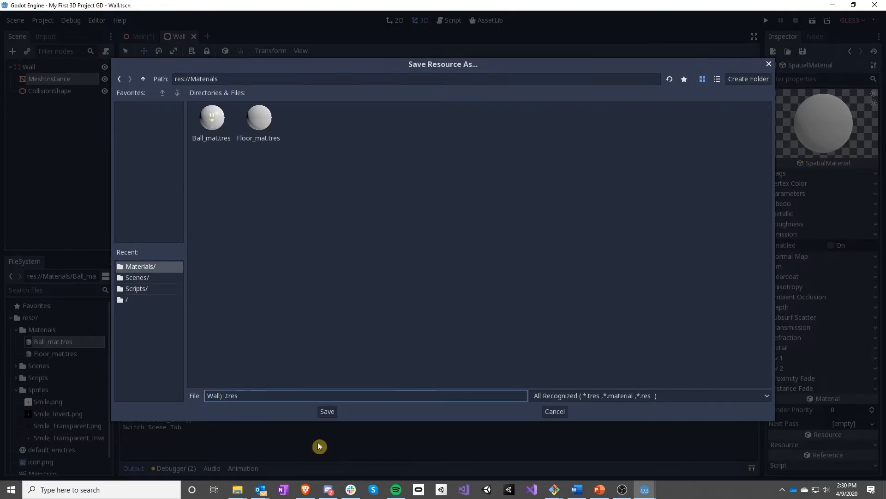
pyautogui.press('BackSpace')
pyautogui.press('BackSpace')
pyautogui.write('_mat')
pyautogui.press('Return')
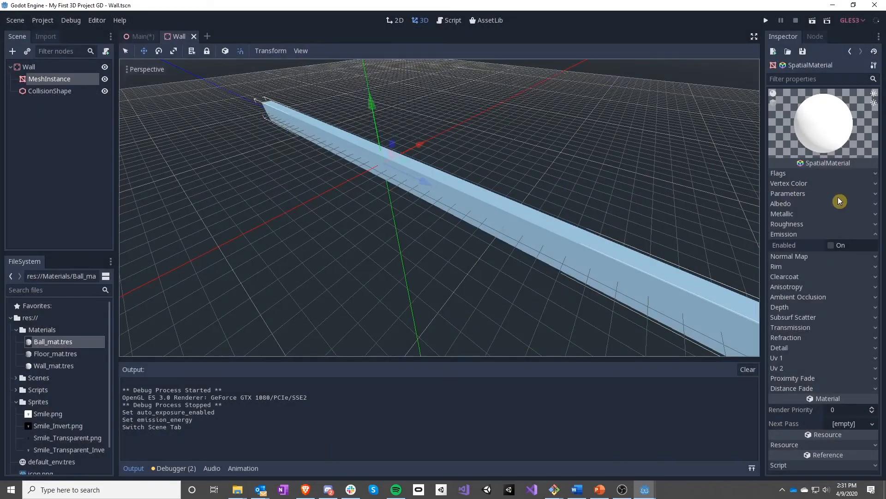
# Enable emission on the wall's material.
pyautogui.click(791, 235)
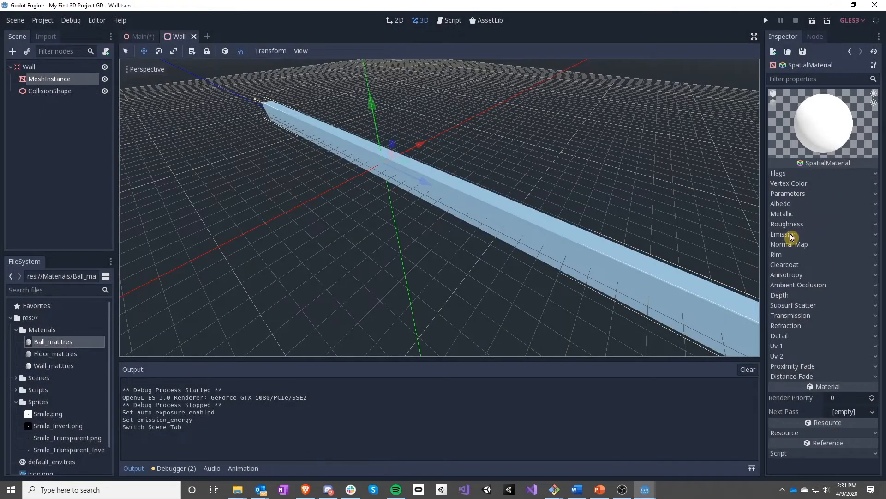
pyautogui.click(794, 235)
pyautogui.click(830, 245)
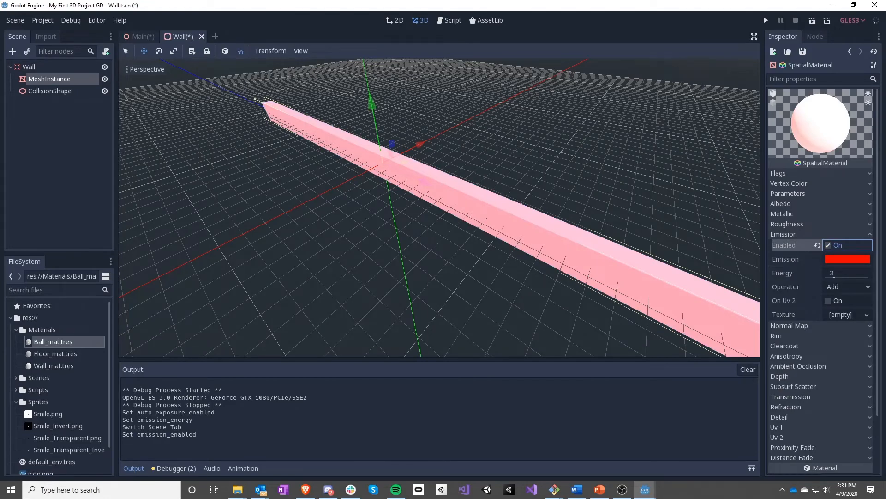
pyautogui.click(787, 204)
pyautogui.click(788, 205)
pyautogui.click(791, 216)
pyautogui.click(788, 216)
pyautogui.click(790, 225)
pyautogui.click(791, 225)
# Set the wall material's emission colour to hex 00ff1e and its emission Energy to 1.
pyautogui.click(847, 259)
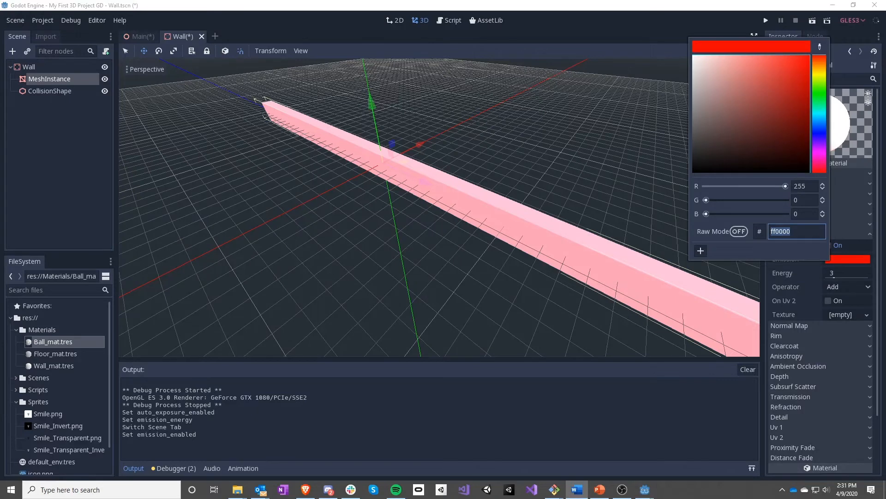
pyautogui.click(807, 187)
pyautogui.moveTo(798, 232); pyautogui.dragTo(753, 231)
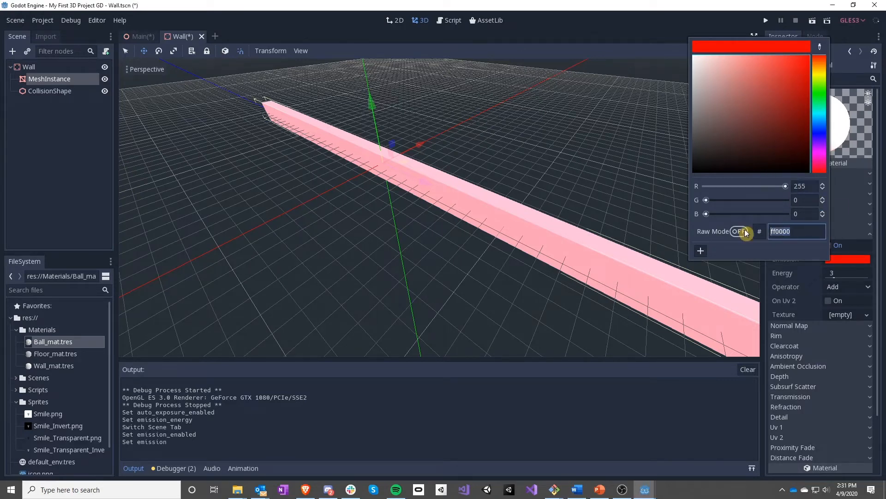
pyautogui.write('00ff1e')
pyautogui.press('Return')
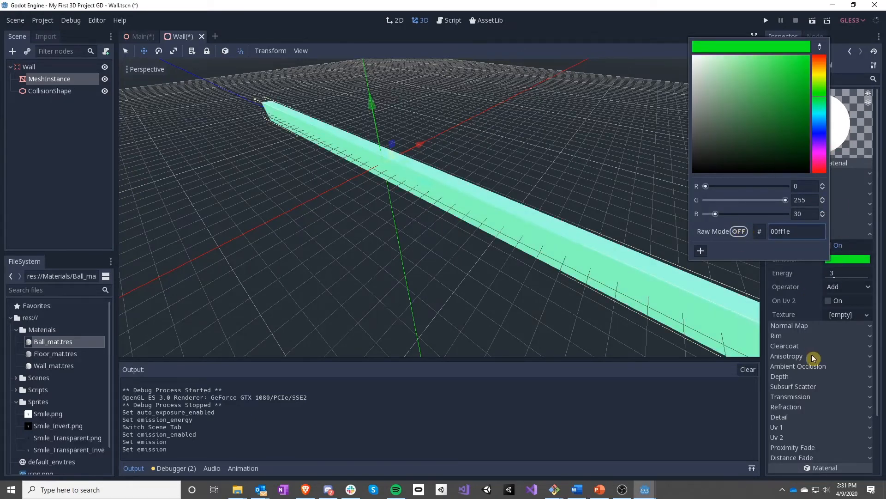
pyautogui.click(802, 305)
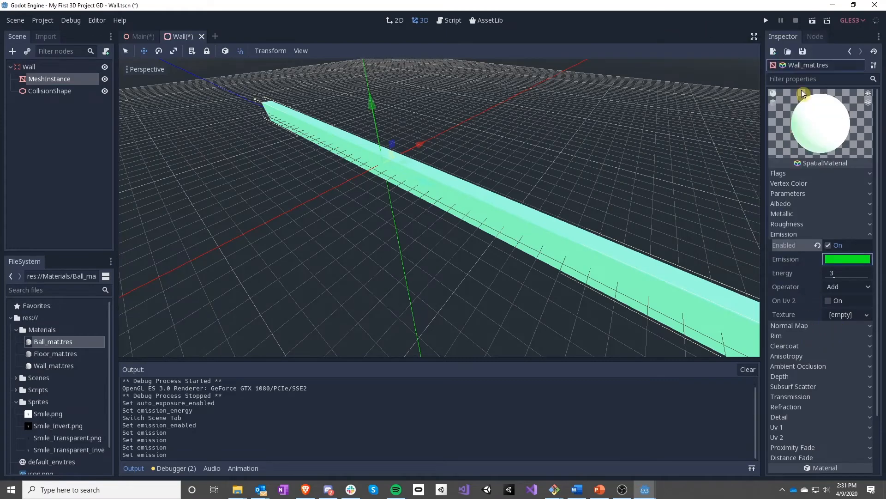
pyautogui.click(845, 272)
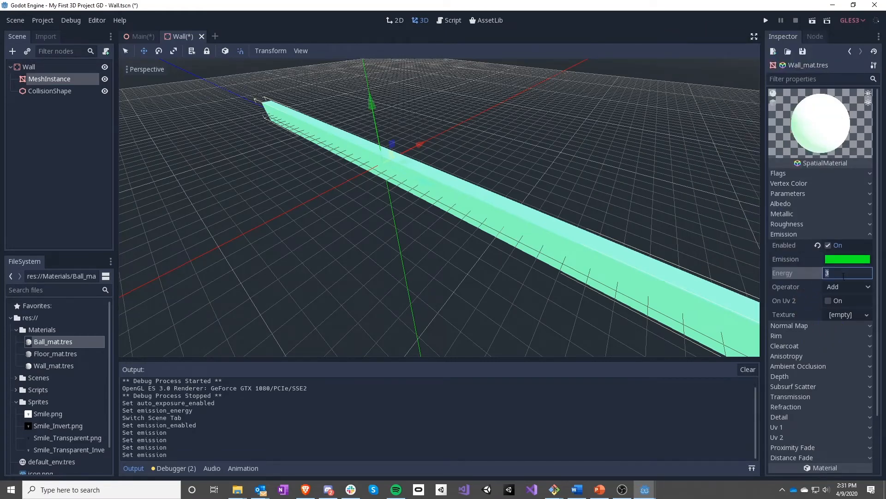
pyautogui.write('1')
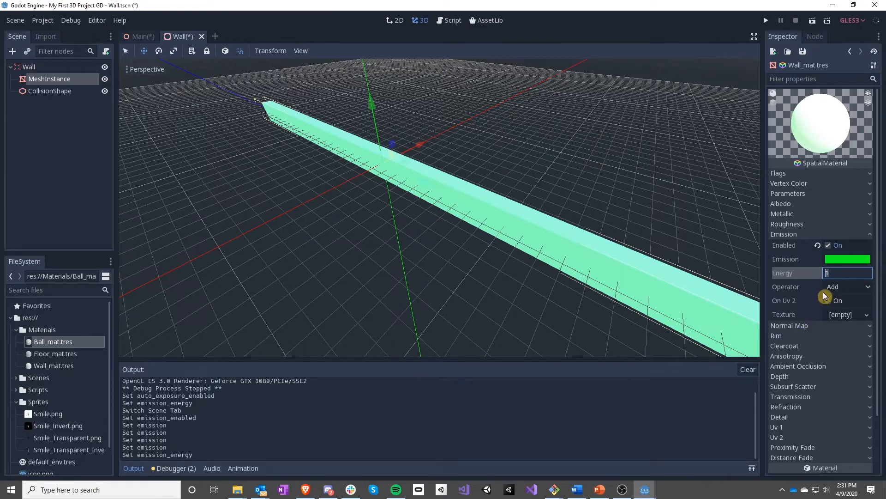
# Try the Multiply emission operator on the wall material, returning it to Add.
pyautogui.click(848, 287)
pyautogui.click(841, 310)
pyautogui.click(847, 287)
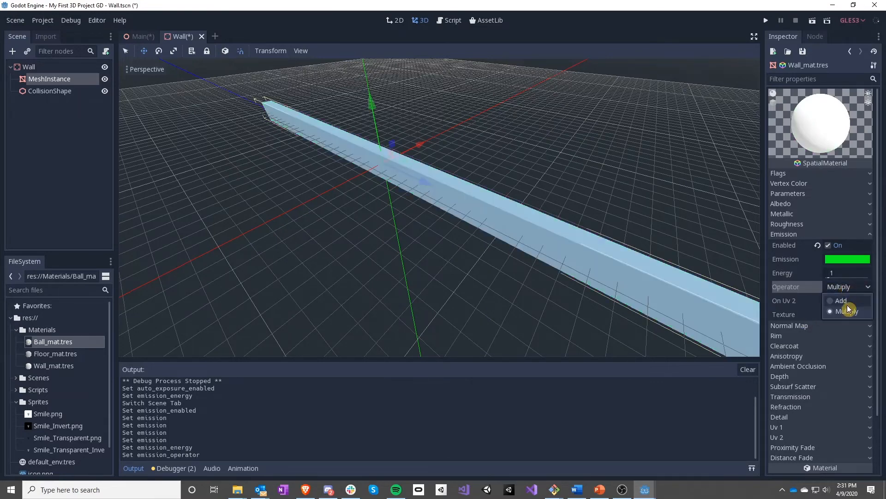
pyautogui.click(846, 301)
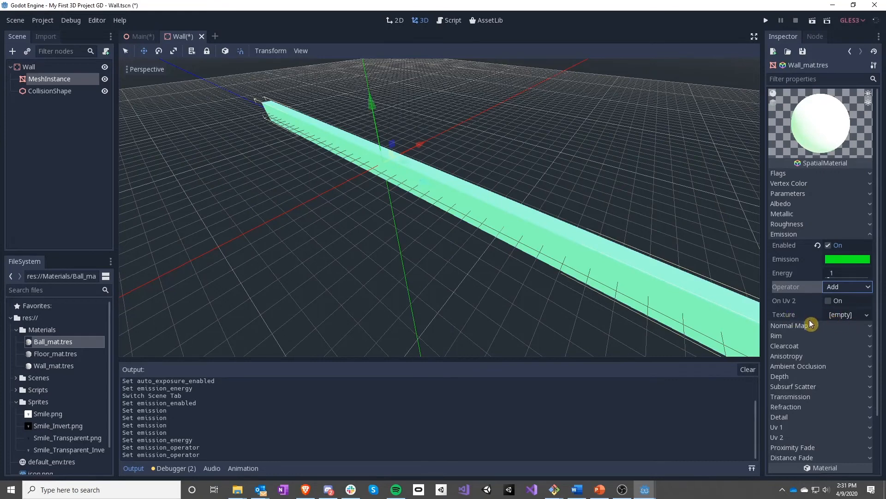
# Run the game to check how the green emissive walls look in the lit scene.
pyautogui.click(766, 21)
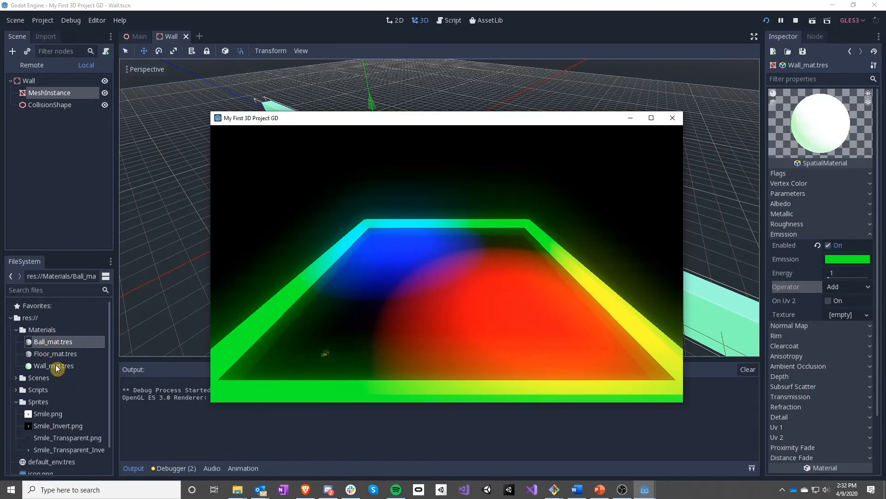
# Open Ball_mat.tres from the Materials folder and enable its Rim effect.
pyautogui.click(52, 343)
pyautogui.scroll(-5, 804, 411)
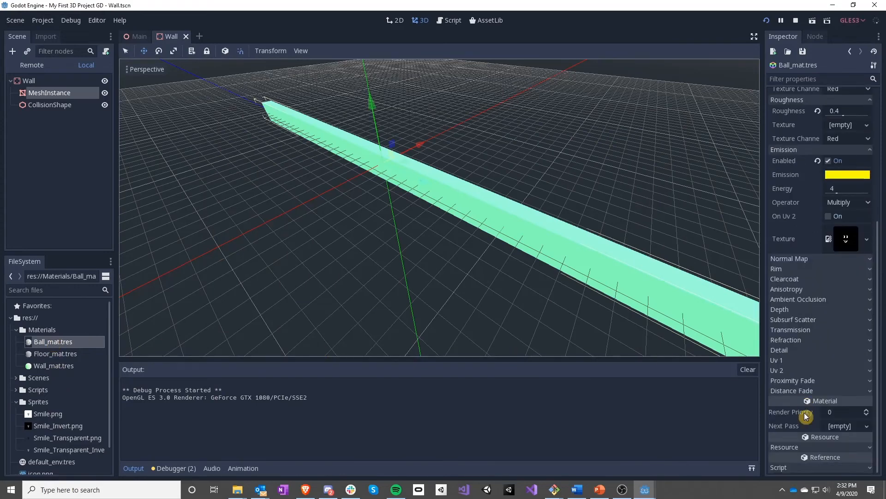
pyautogui.click(785, 269)
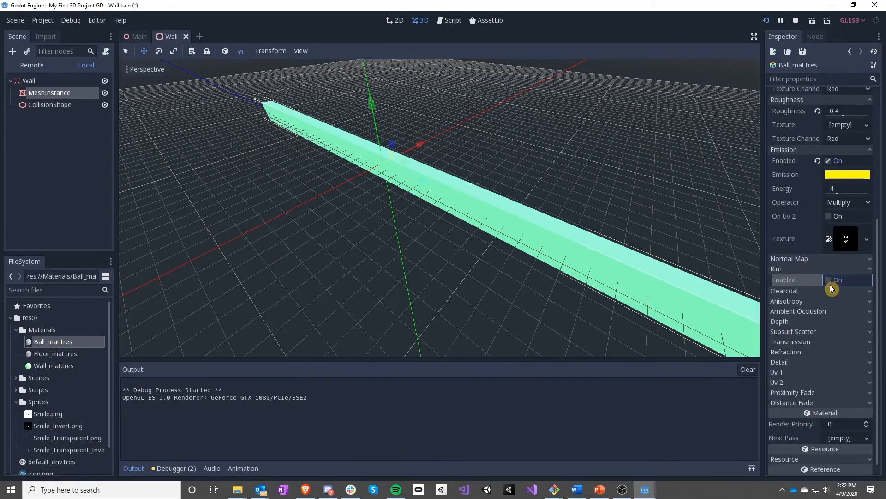
pyautogui.click(829, 280)
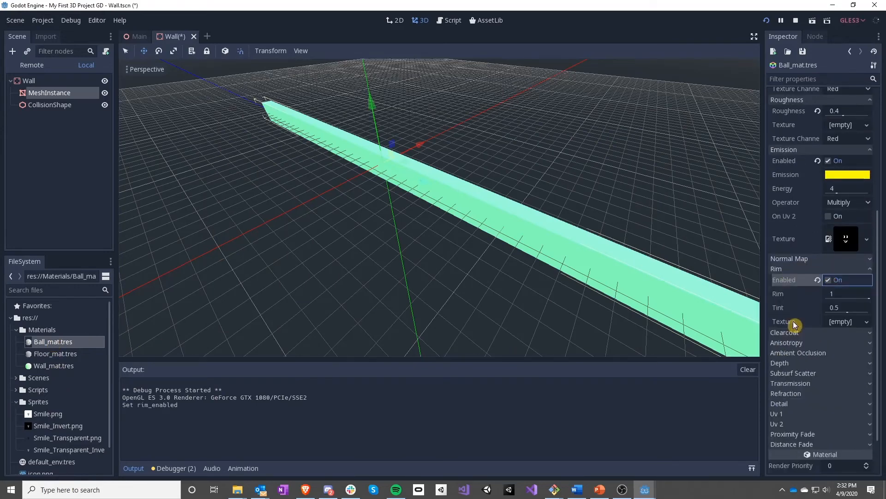
# Rerun the game and move the ball across the floor to examine its rim lighting, closing the game afterward.
pyautogui.click(767, 20)
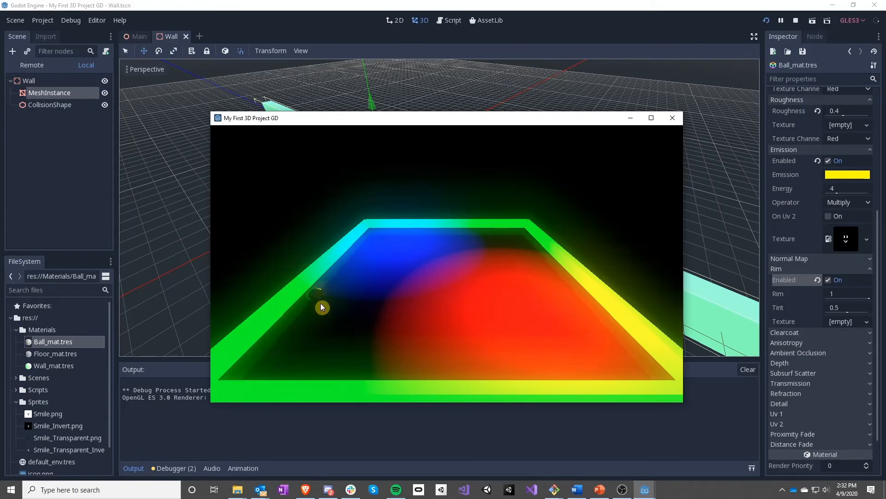
pyautogui.press('Right')
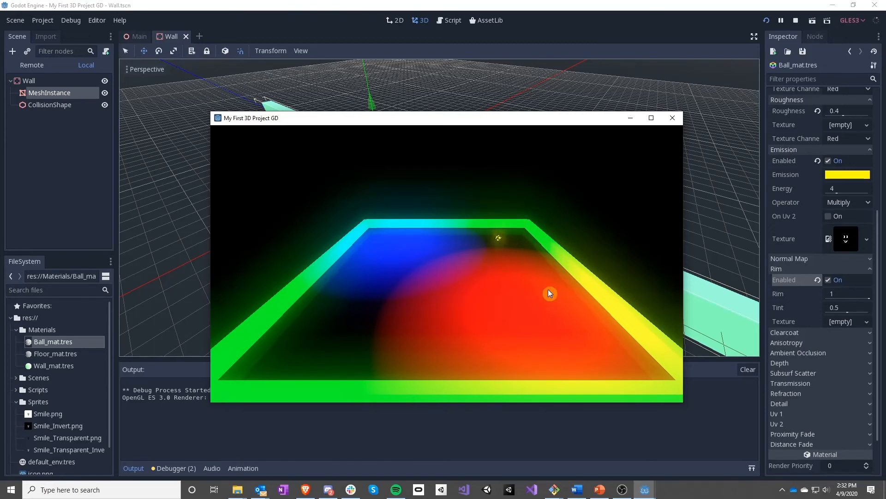
pyautogui.click(673, 118)
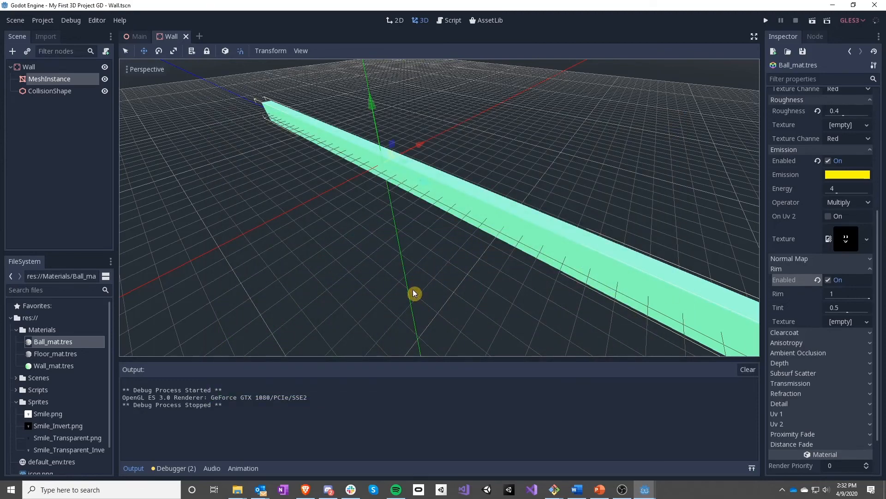